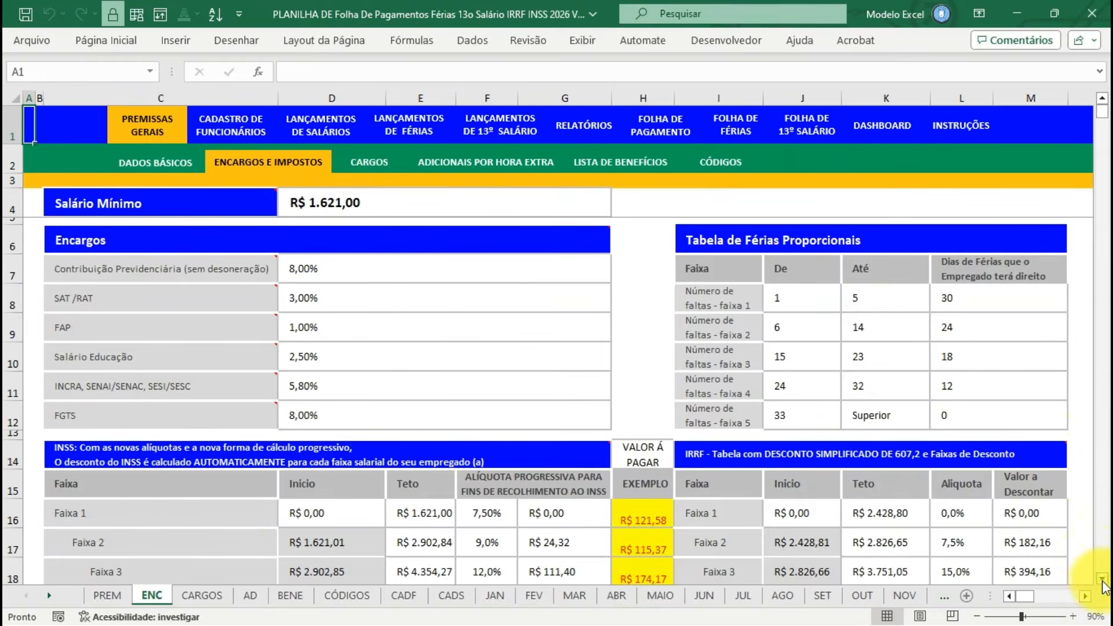
# Examine the auxiliary IRRF 2026 payroll table on the charges and taxes sheet, including the final limits of Alíquota 1 and Alíquota 2.
pyautogui.click(1102, 578)
pyautogui.click(1102, 578)
pyautogui.click(1102, 578)
pyautogui.click(1102, 577)
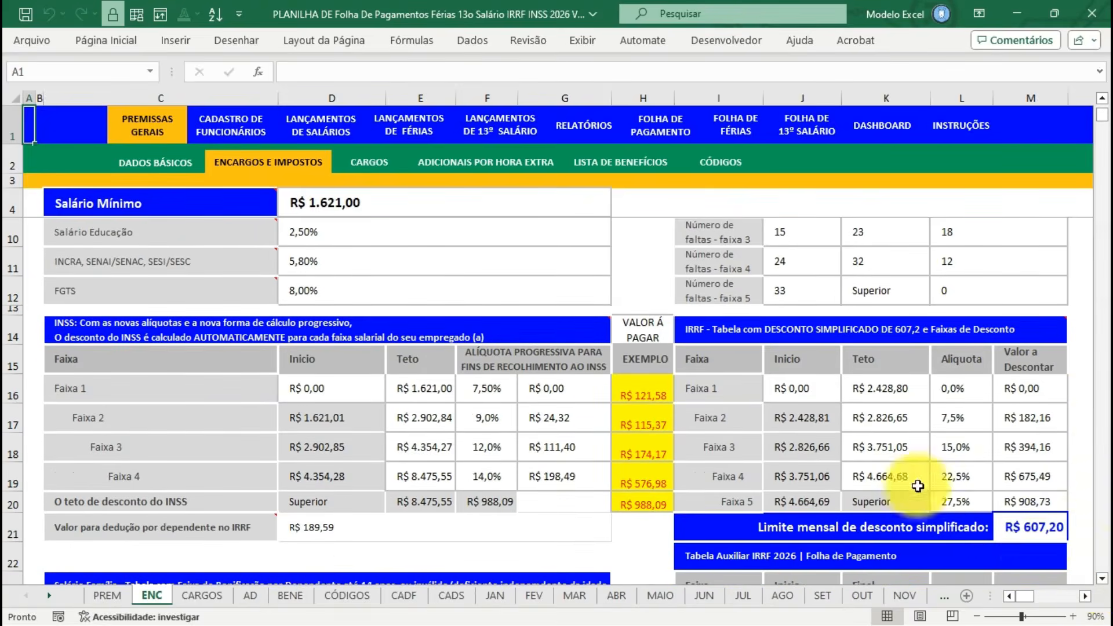
pyautogui.click(1102, 578)
pyautogui.click(1101, 578)
pyautogui.click(1101, 578)
pyautogui.click(1102, 577)
pyautogui.scroll(-1, 1104, 587)
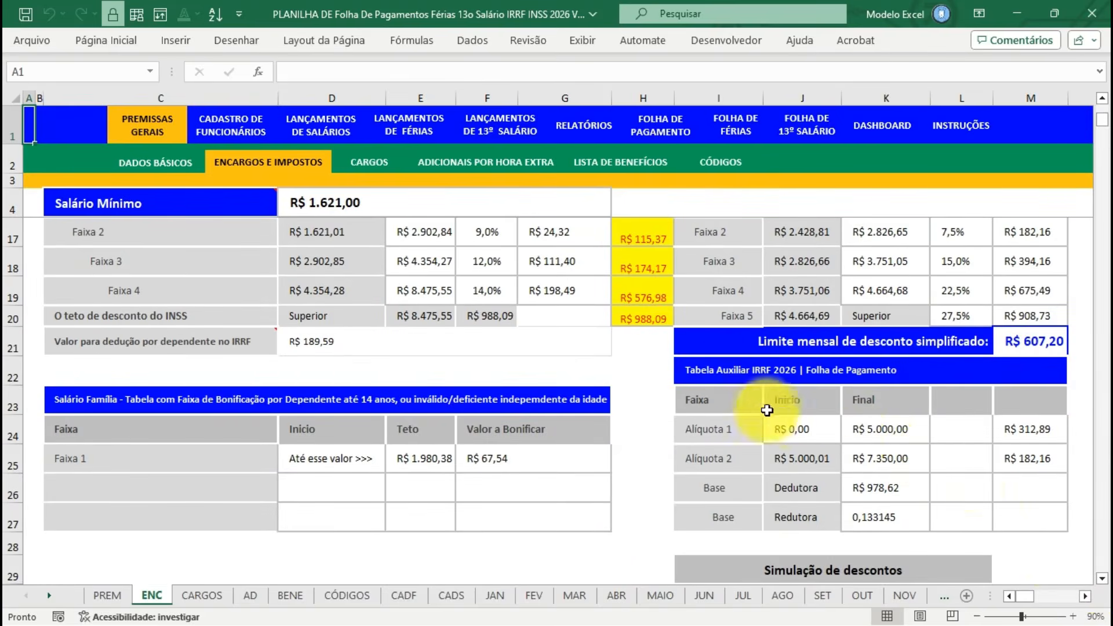
pyautogui.click(753, 370)
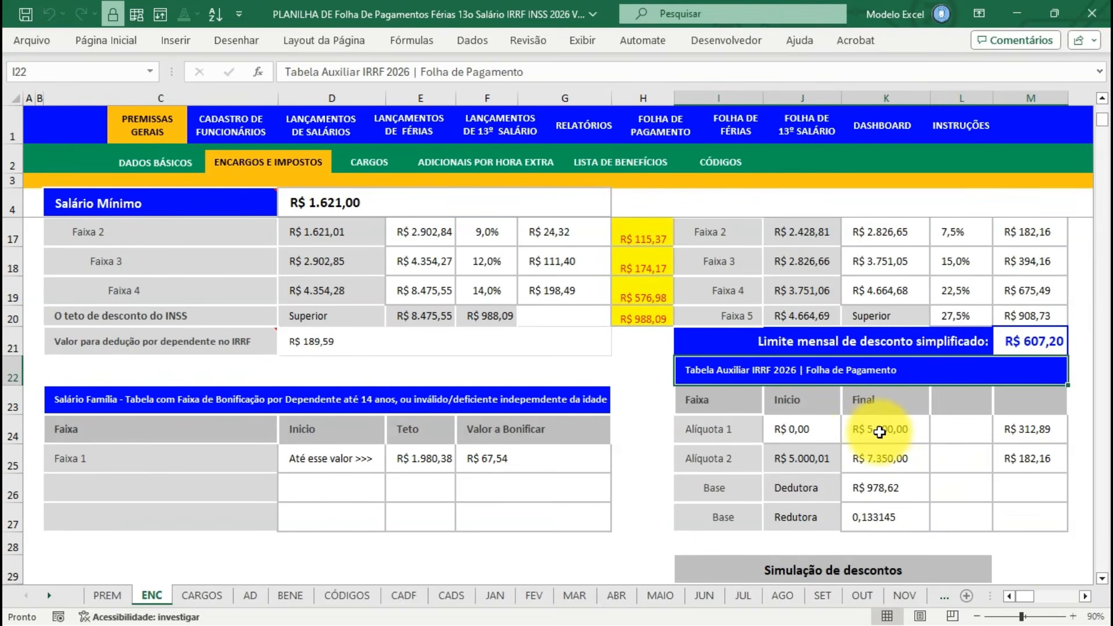
pyautogui.click(919, 432)
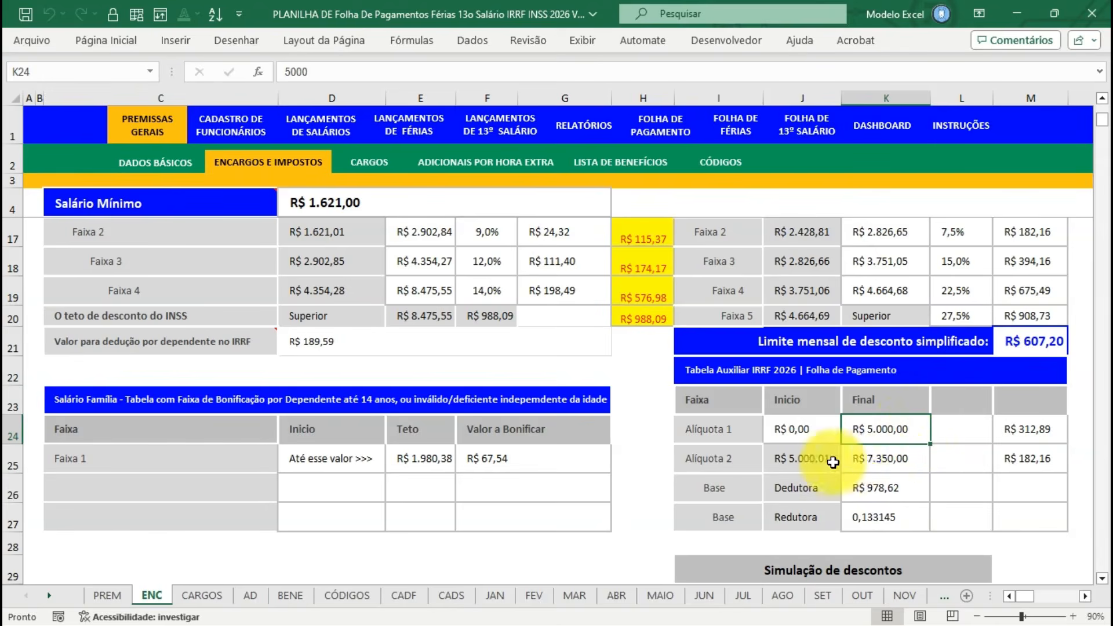
pyautogui.click(855, 461)
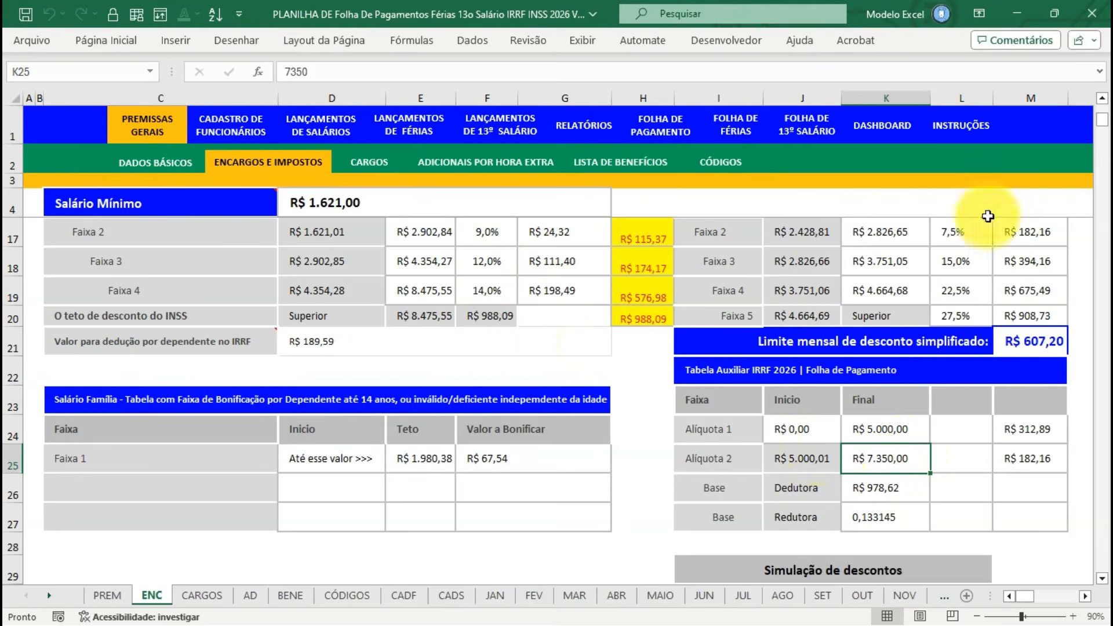
# Review the INSS ceilings for Faixas 1 to 4, the Faixa 4 deduction, the Salário Mínimo and the Contribuição Previdenciária rate.
pyautogui.scroll(1, 1104, 107)
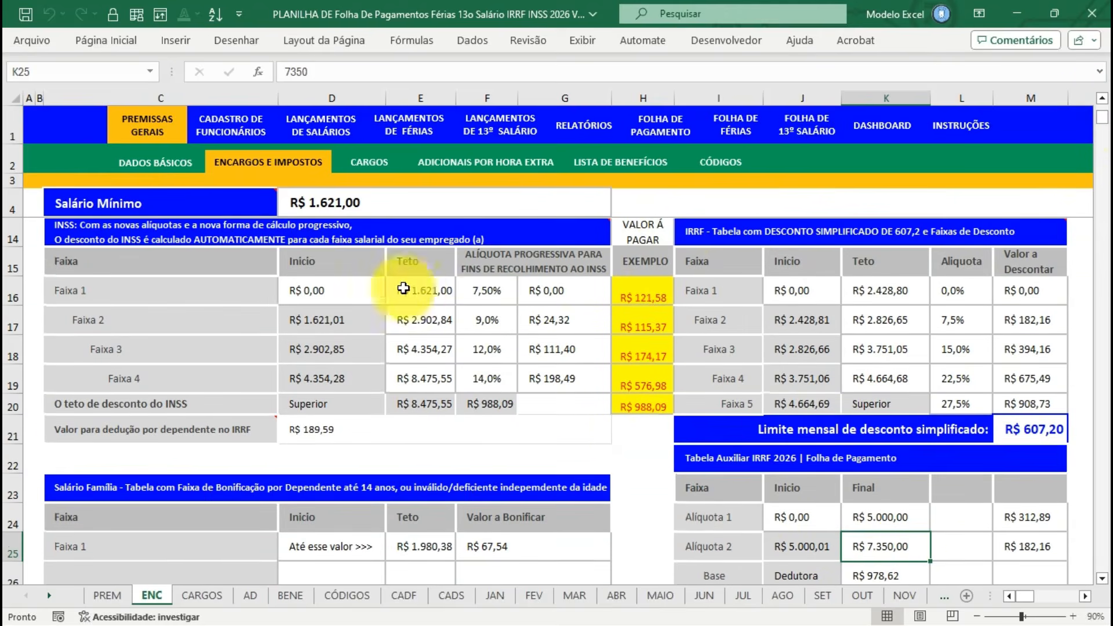
pyautogui.click(415, 288)
pyautogui.click(423, 320)
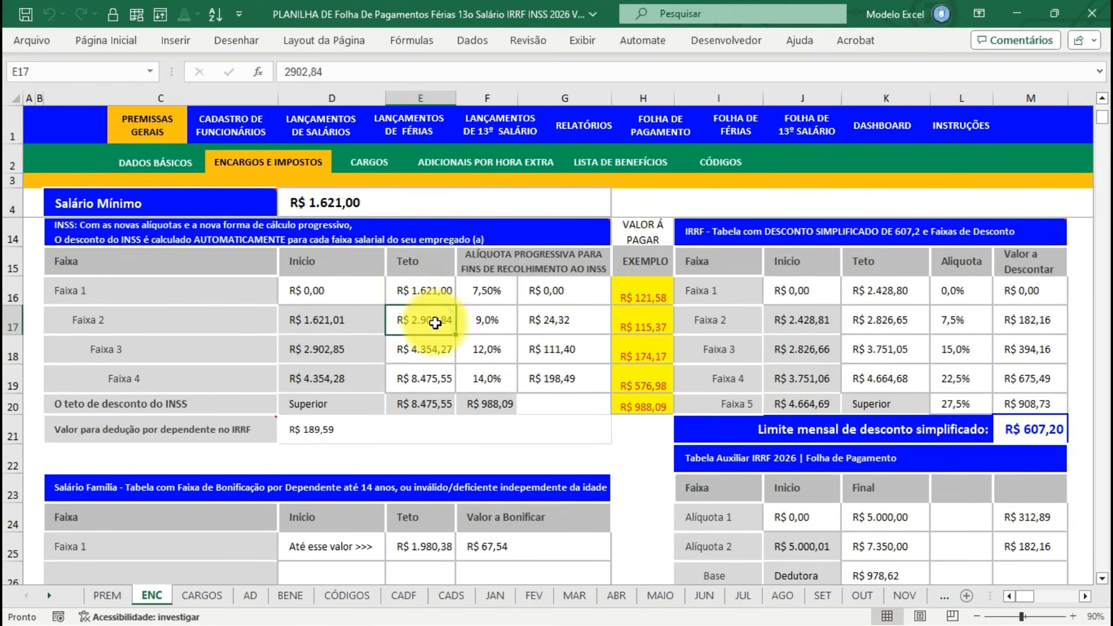
pyautogui.click(428, 355)
pyautogui.click(428, 378)
pyautogui.click(557, 377)
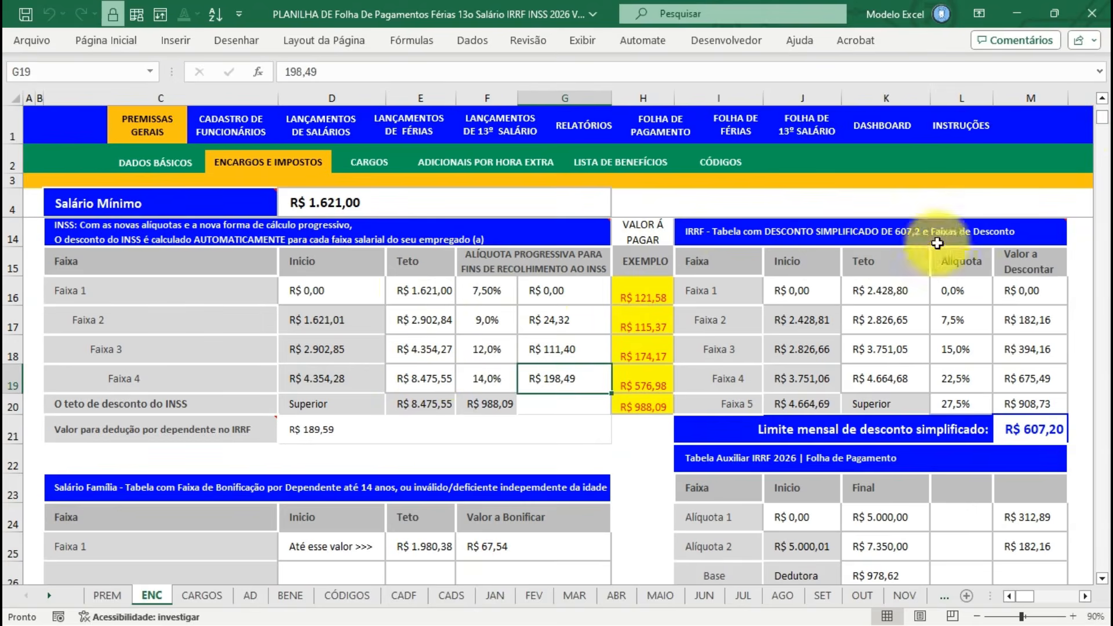
pyautogui.click(556, 210)
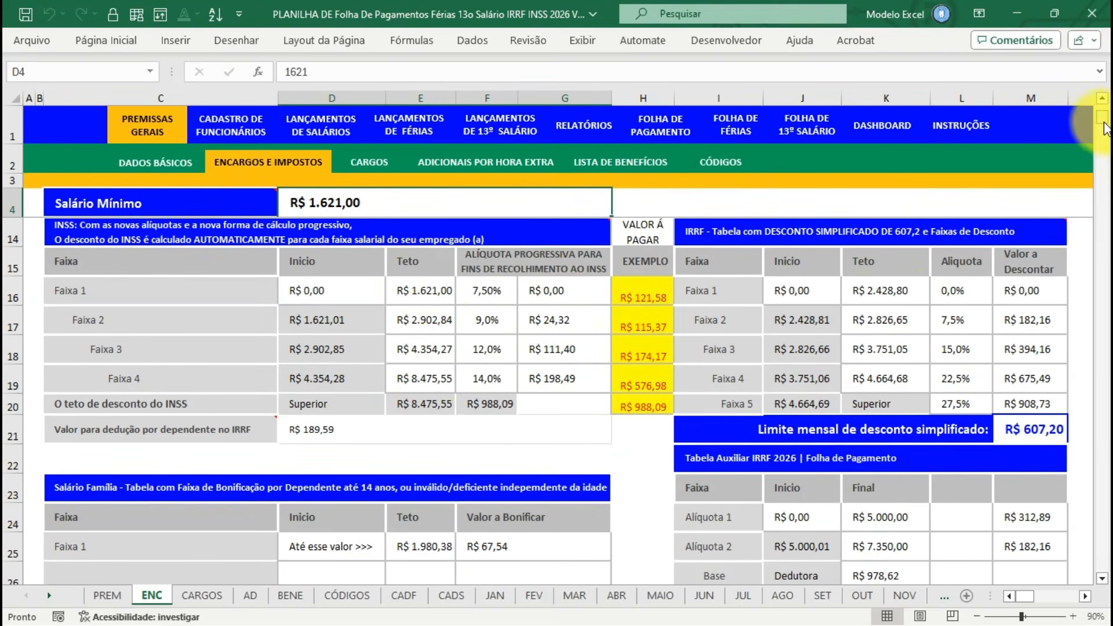
pyautogui.scroll(3, 1104, 128)
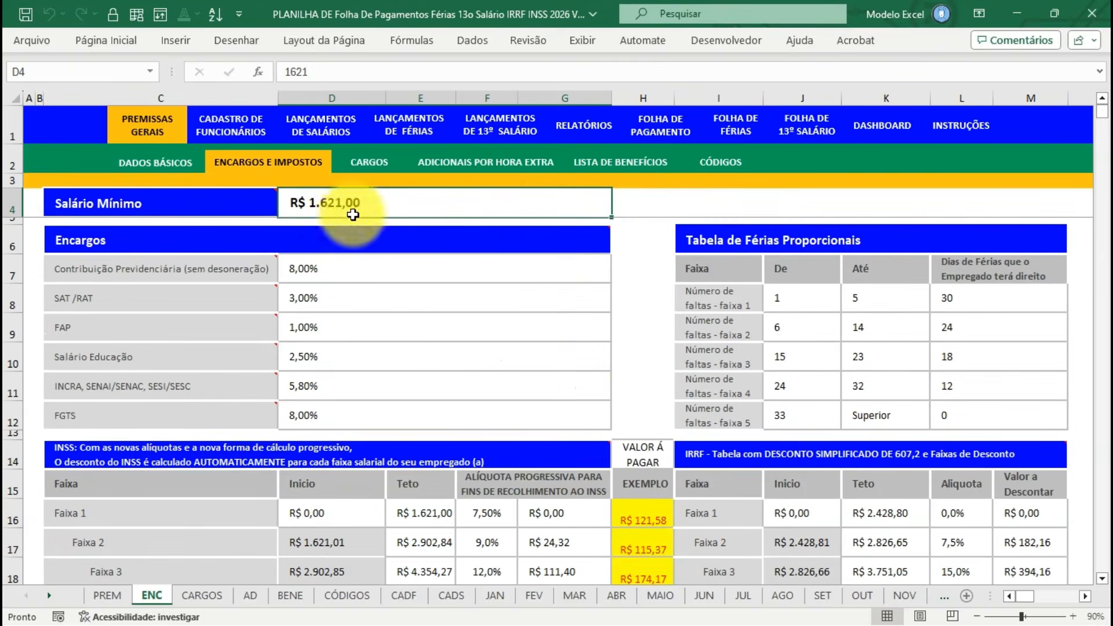
pyautogui.click(354, 273)
# Look through the Cargos, Adicionais por Hora Extra, Lista de Benefícios and Códigos sheets in turn.
pyautogui.click(369, 163)
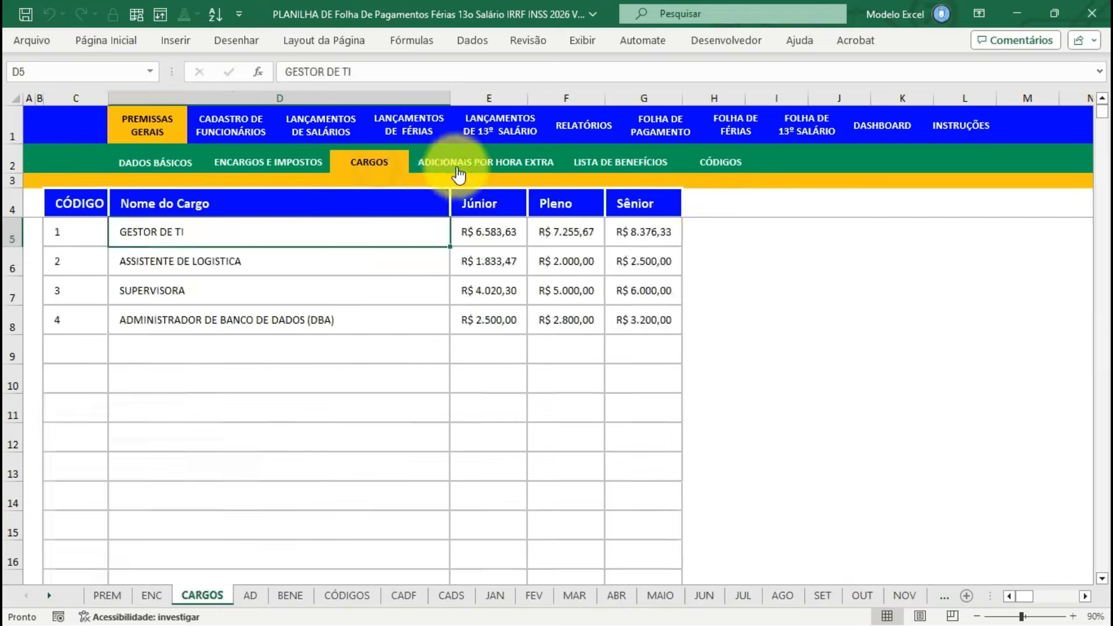
pyautogui.click(458, 168)
pyautogui.click(588, 159)
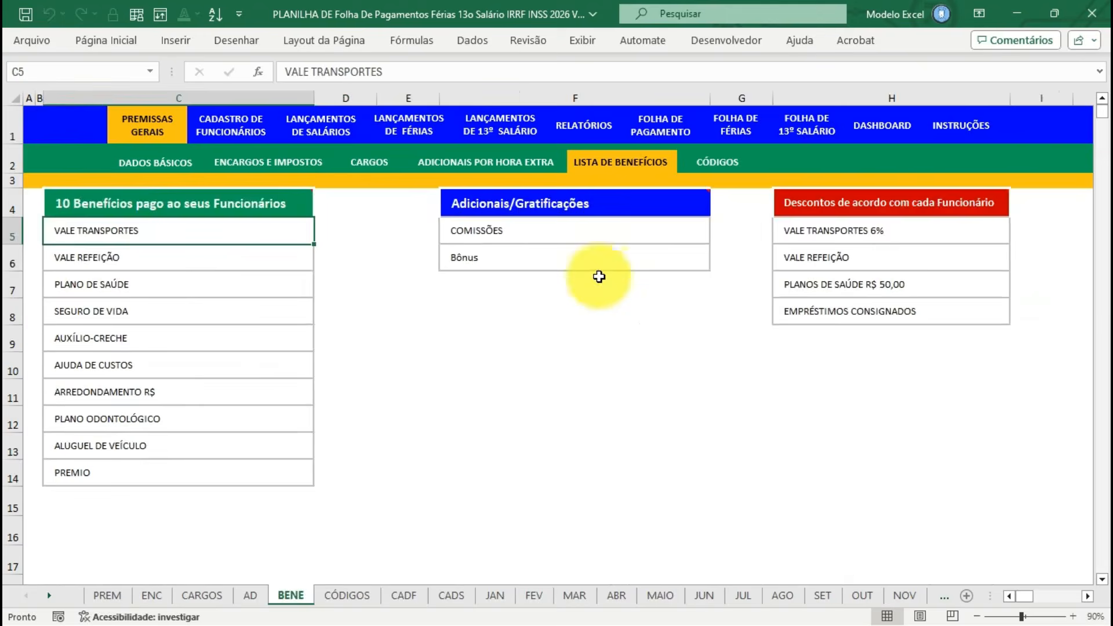
pyautogui.click(717, 168)
# Open the employee register and review the last employee's code, name, dates, section, job and monthly workload in row 19.
pyautogui.click(231, 129)
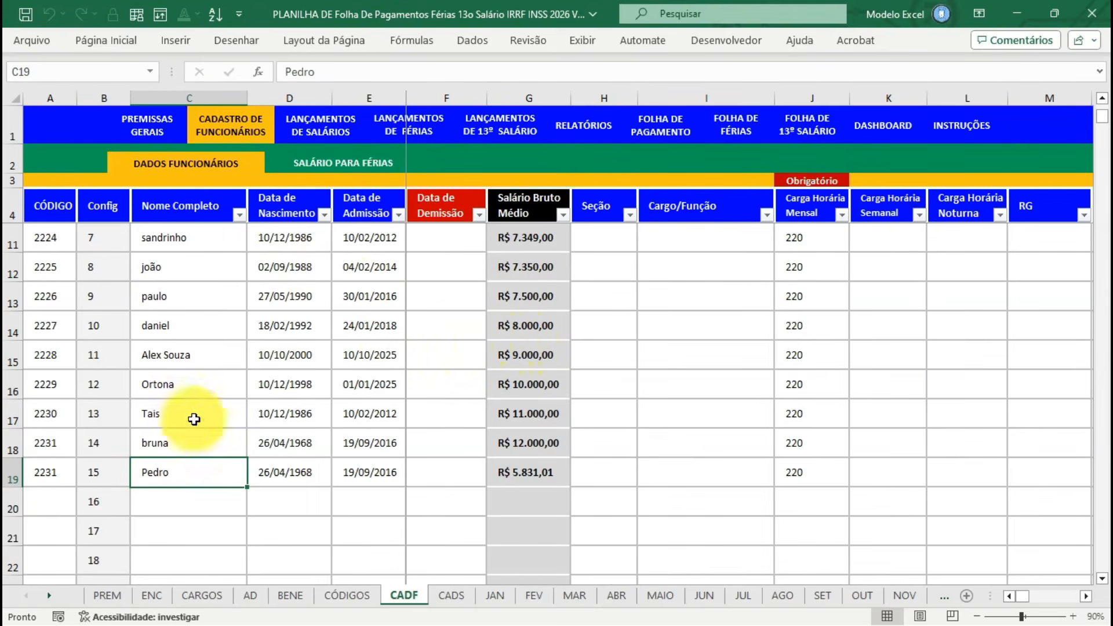
pyautogui.click(62, 471)
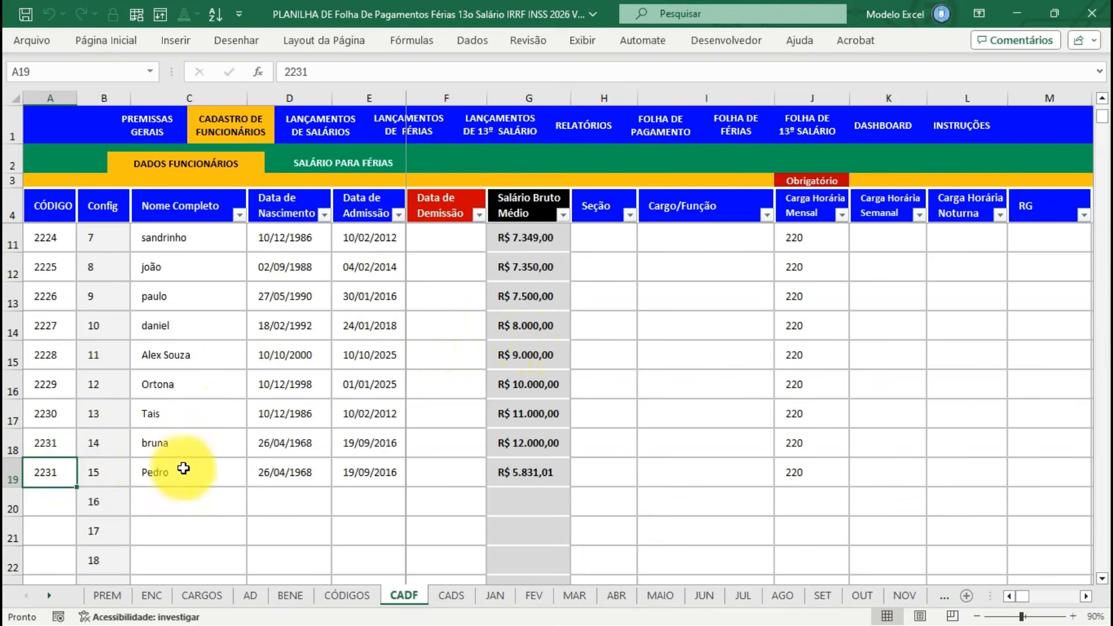
pyautogui.click(185, 467)
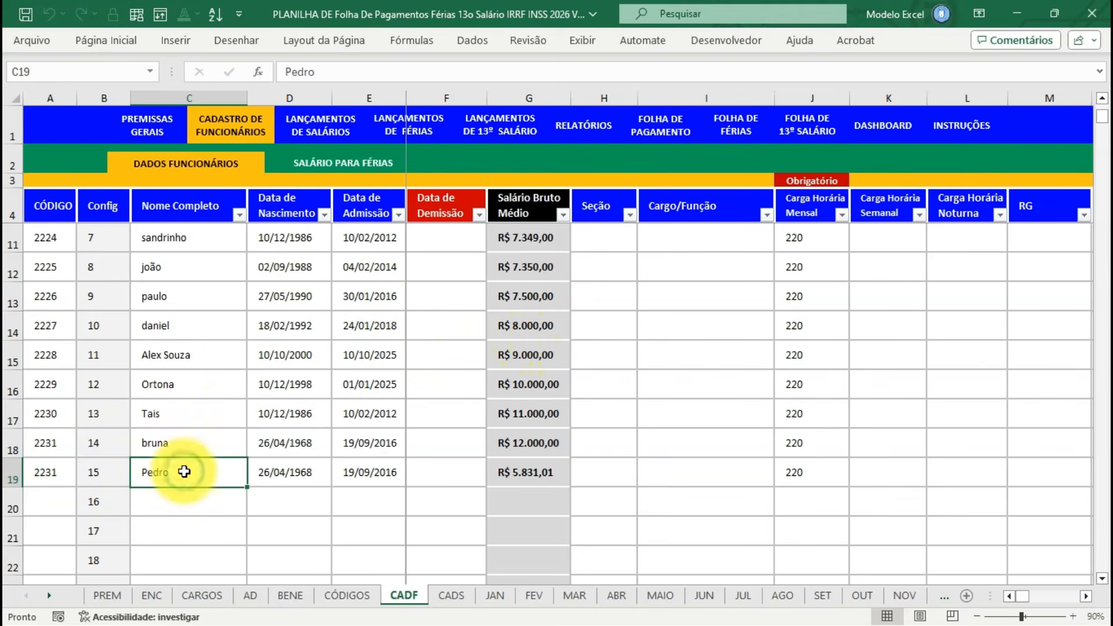
pyautogui.click(296, 474)
pyautogui.click(372, 476)
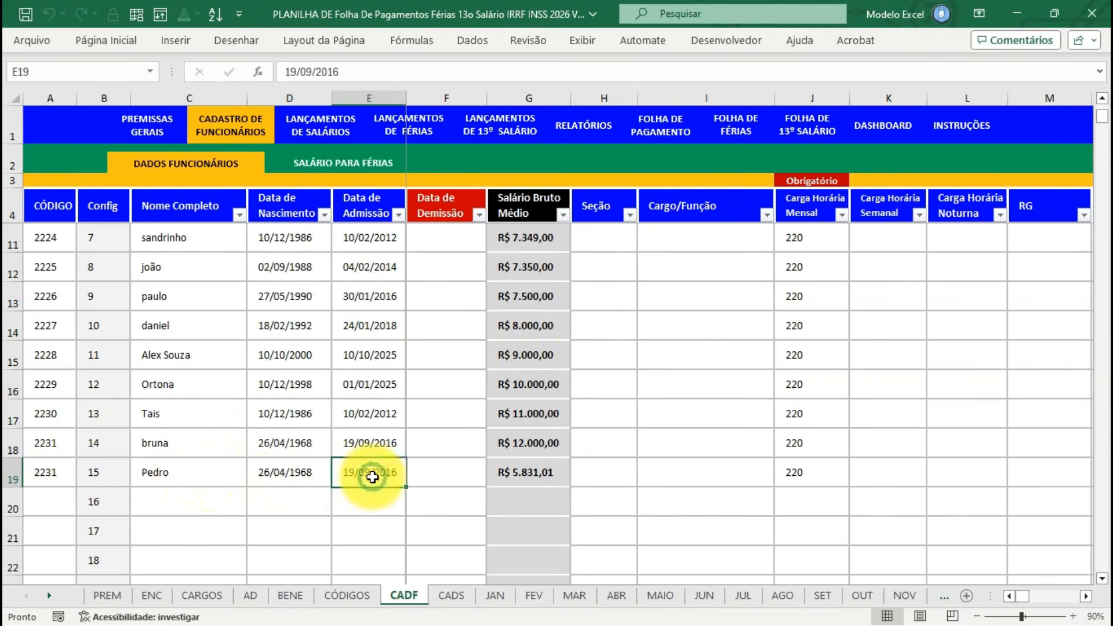
pyautogui.click(452, 476)
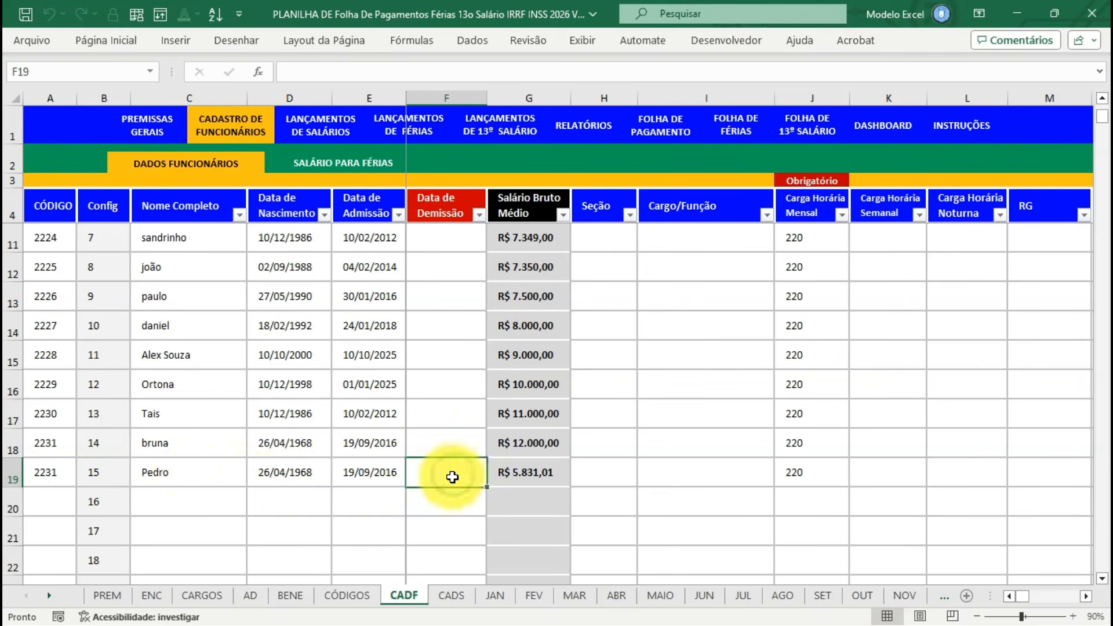
pyautogui.click(610, 465)
pyautogui.click(713, 466)
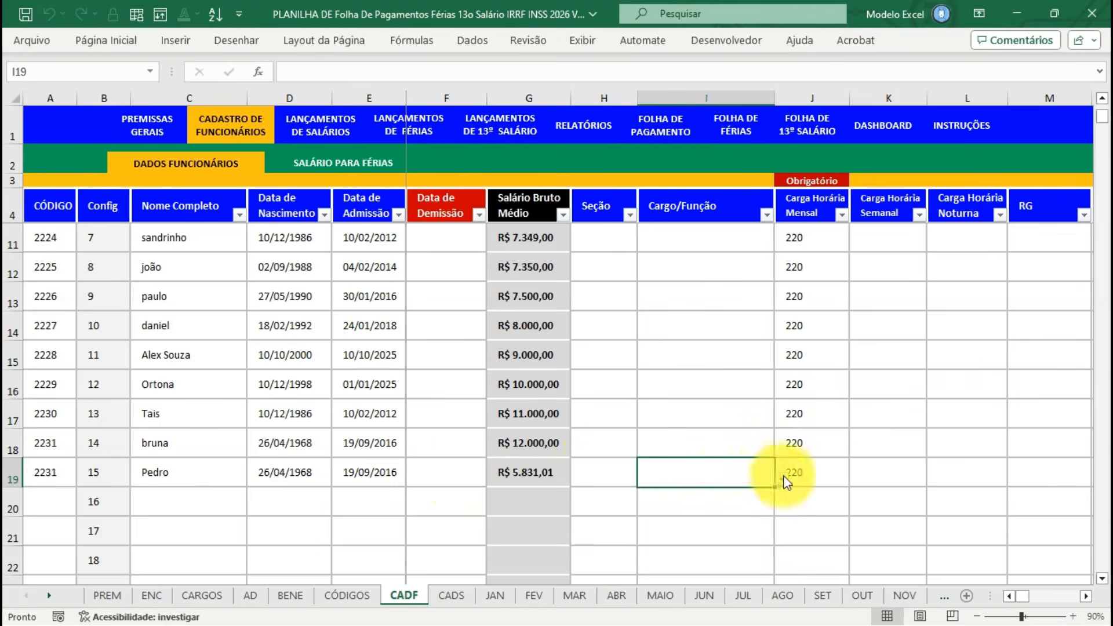
pyautogui.click(830, 471)
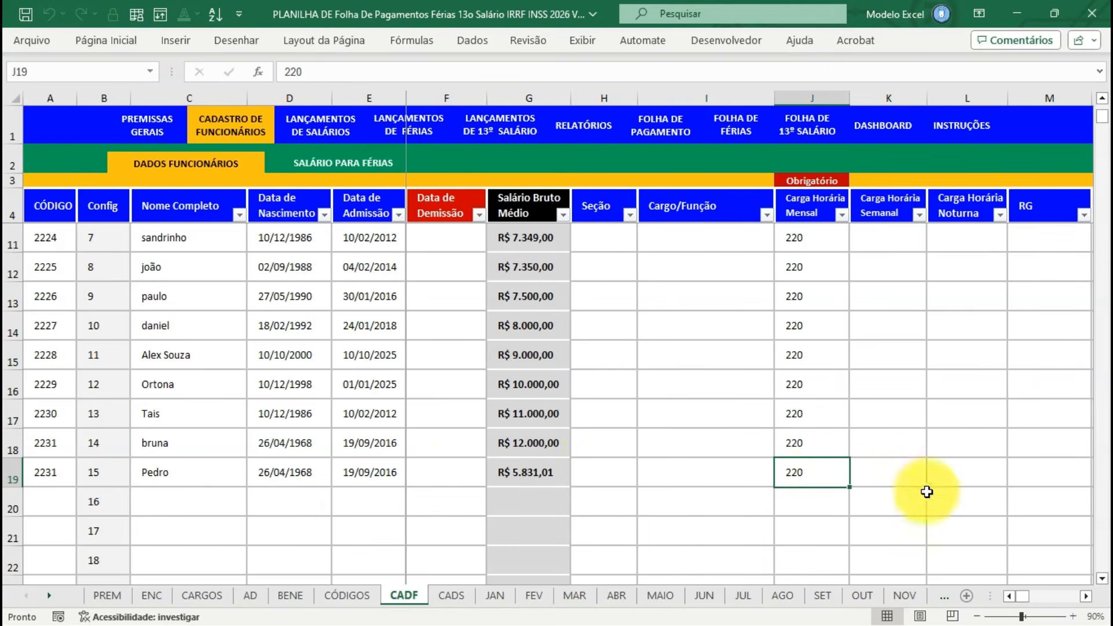
# Look through row 19's remaining registration fields, from the workload and document columns to the % do Salário por Insalubridade column.
pyautogui.click(1086, 596)
pyautogui.click(1086, 596)
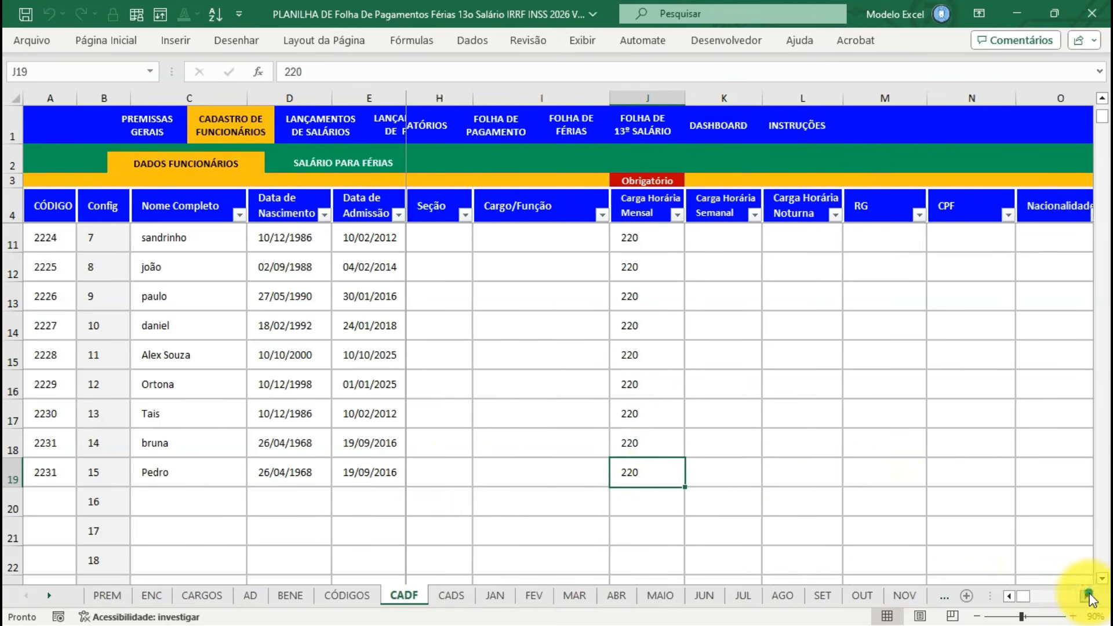
pyautogui.click(1086, 596)
pyautogui.click(1086, 595)
pyautogui.click(529, 472)
pyautogui.press('Right')
pyautogui.press('Right')
pyautogui.press('Right')
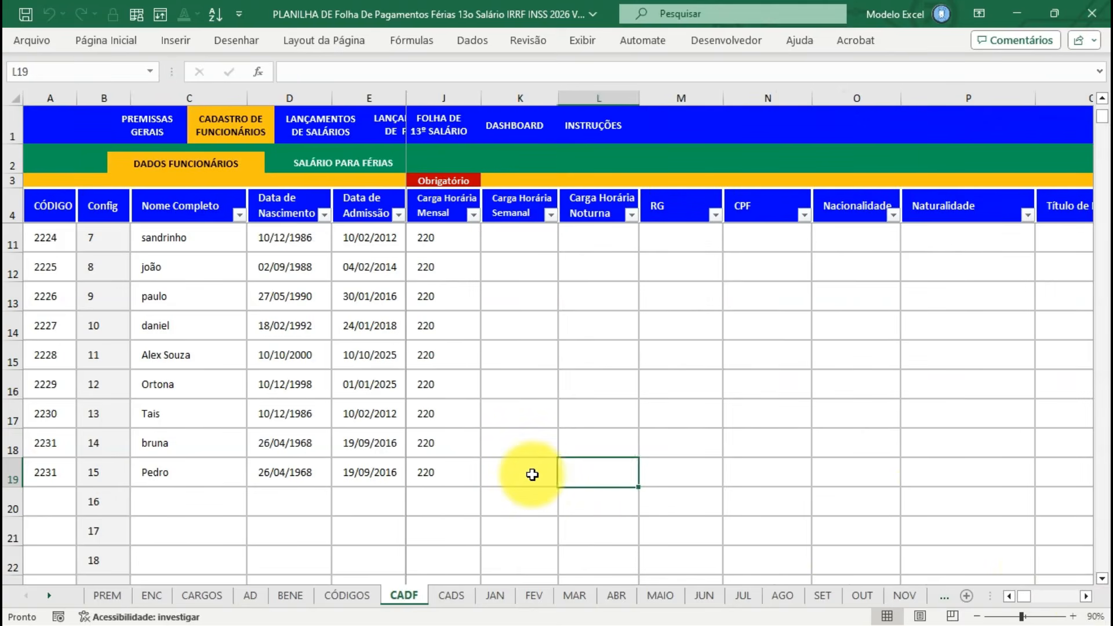
pyautogui.press('Right')
pyautogui.press('Right')
pyautogui.press('Right')
pyautogui.press('Right')
pyautogui.press('Right')
pyautogui.press('Right')
pyautogui.press('Right')
pyautogui.press('Right')
pyautogui.press('Right')
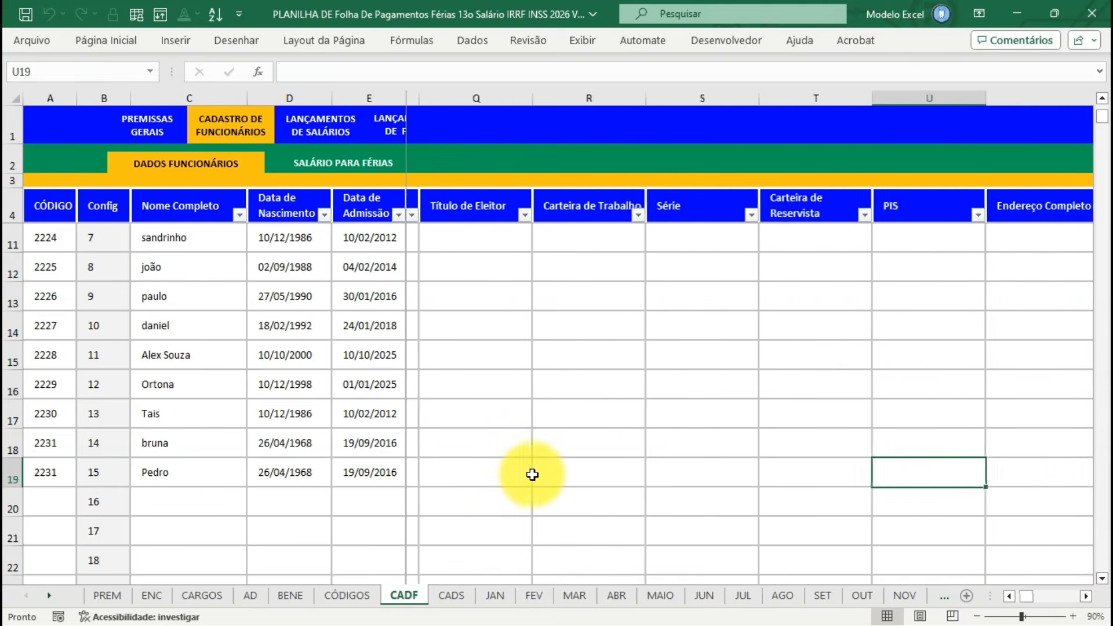
pyautogui.press('Right')
pyautogui.press('Right')
pyautogui.press('Right')
pyautogui.press('Right')
pyautogui.press('Right')
pyautogui.press('Right')
pyautogui.press('Right')
pyautogui.press('Right')
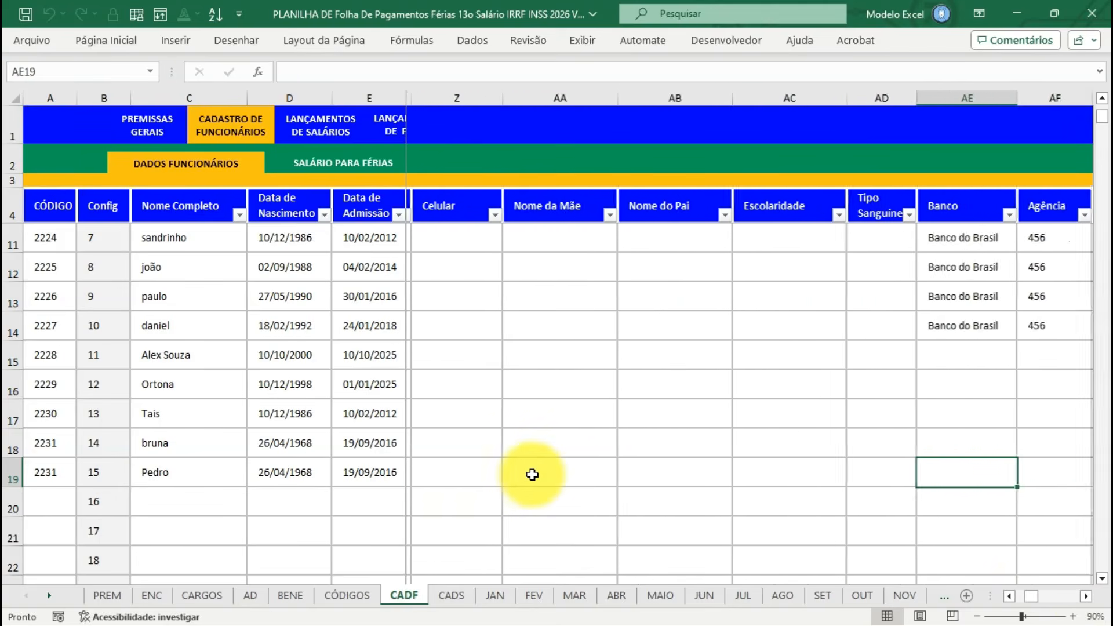
pyautogui.press('Right')
pyautogui.press('Right')
pyautogui.press('Right')
pyautogui.press('Right')
pyautogui.press('Right')
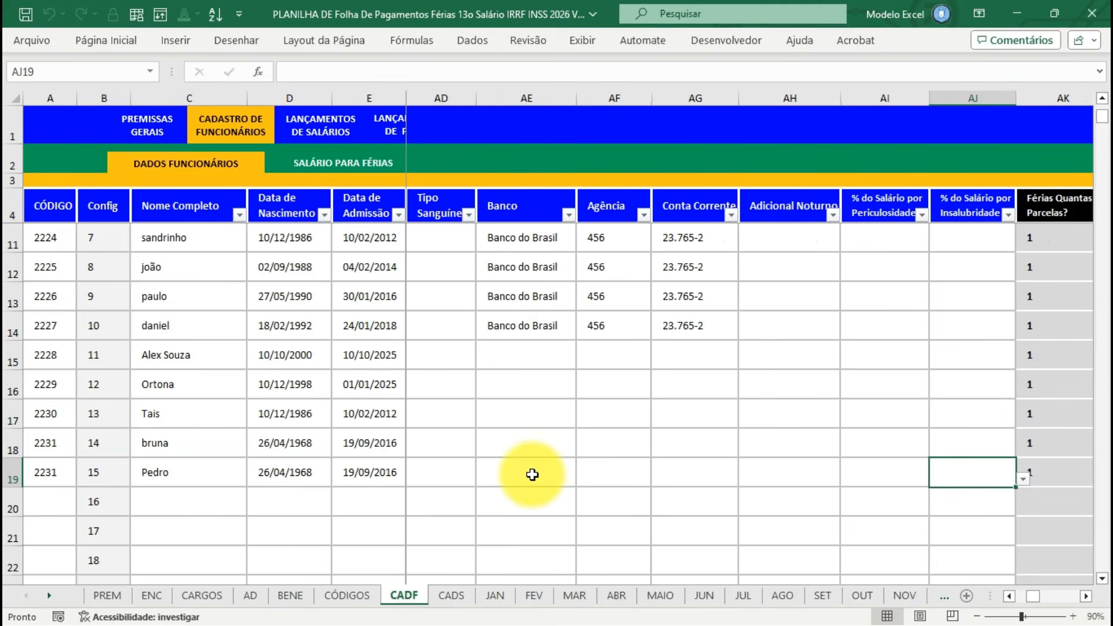
# Inspect the Banco, Agência and Conta Corrente fields in row 20, plus row 19's Adicional Noturno, Periculosidade and Insalubridade fields.
pyautogui.click(542, 497)
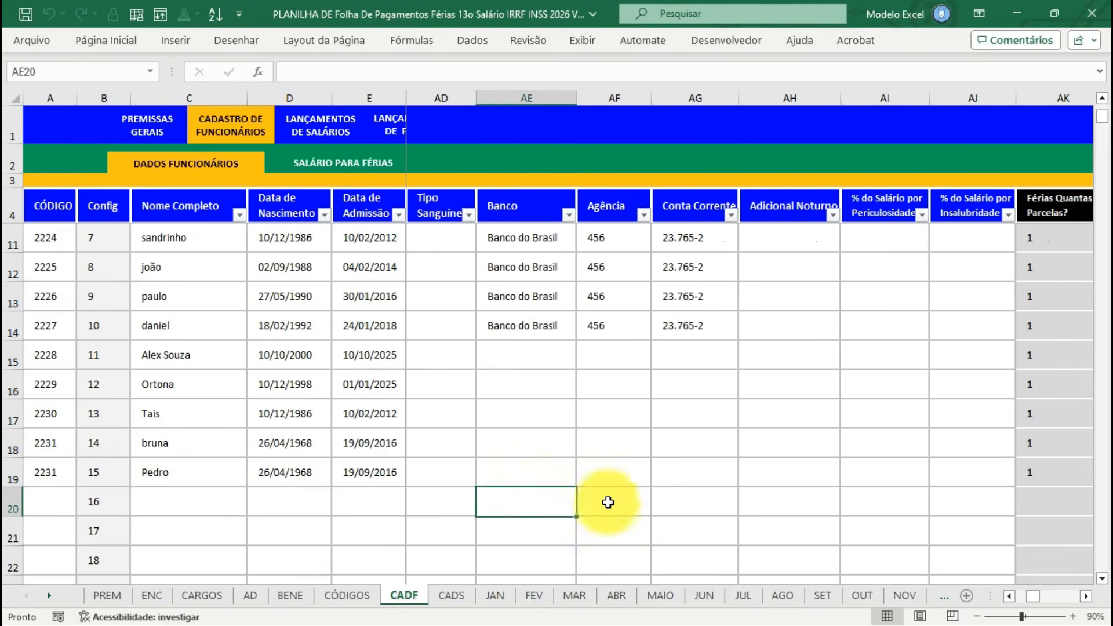
pyautogui.click(626, 499)
pyautogui.click(684, 505)
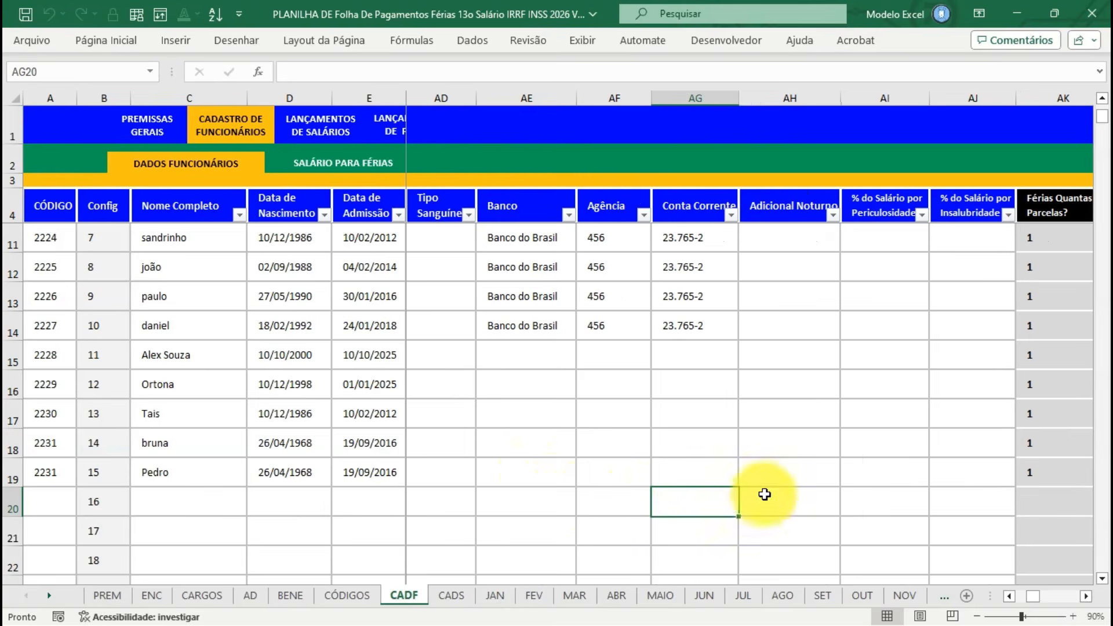
pyautogui.click(806, 470)
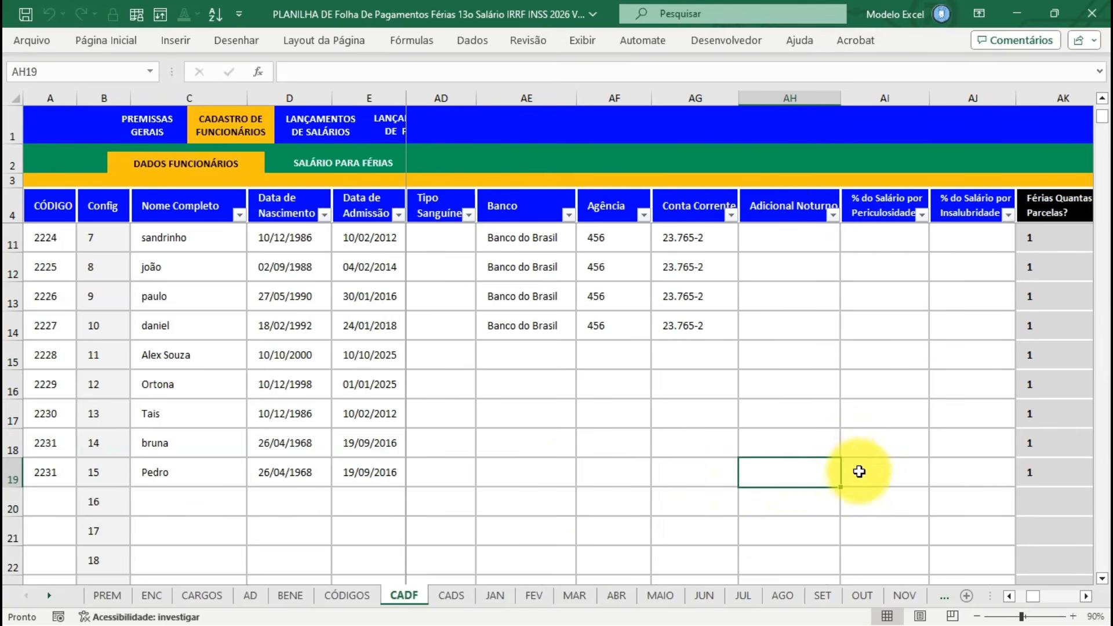
pyautogui.click(891, 464)
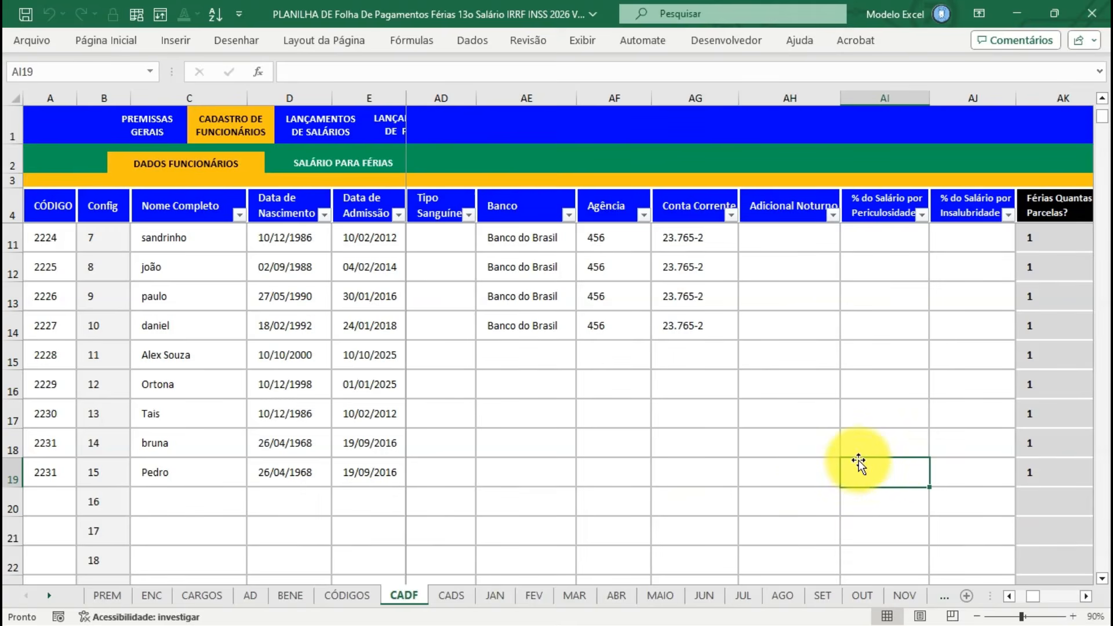
pyautogui.click(960, 472)
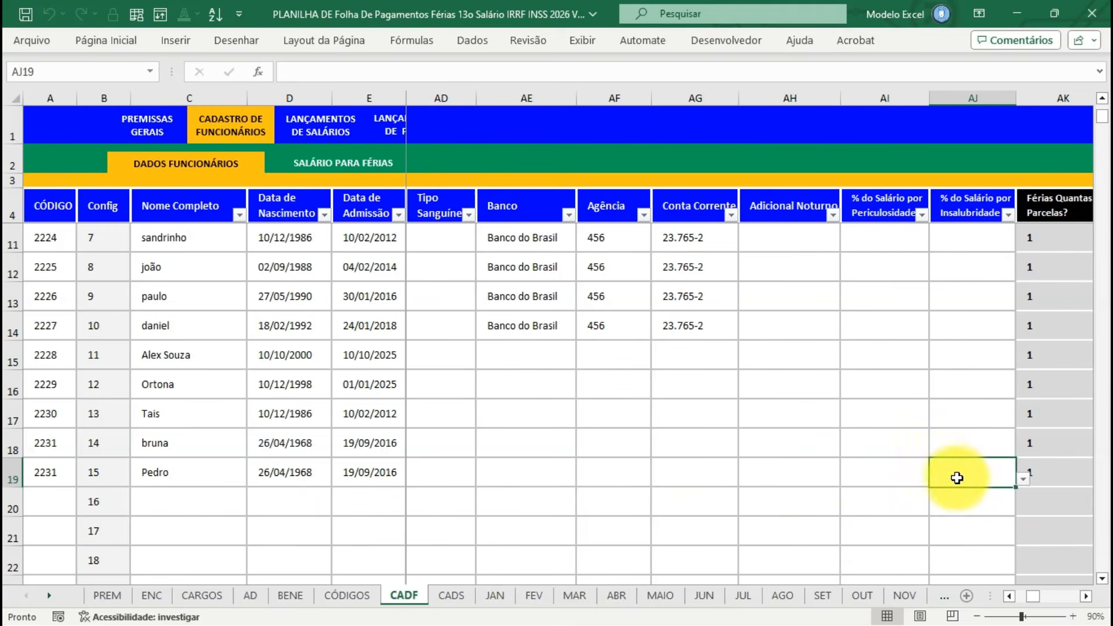
pyautogui.click(1018, 479)
pyautogui.click(1018, 479)
# Inspect the last registered employee's monthly Salário Bruto entries from Janeiro to Maio.
pyautogui.click(1085, 595)
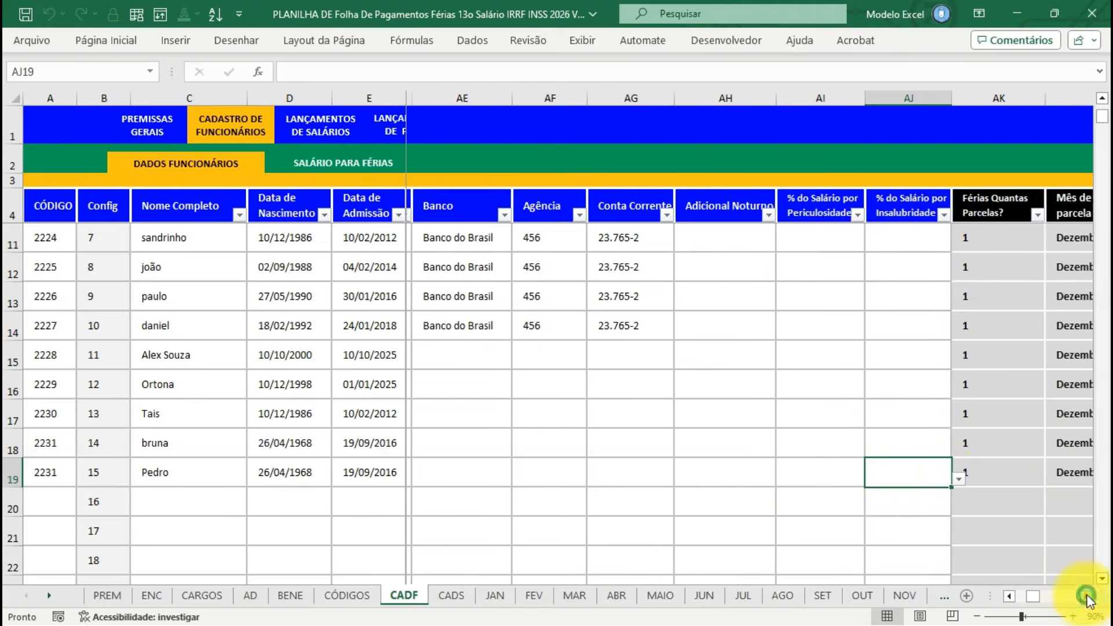
pyautogui.click(1085, 596)
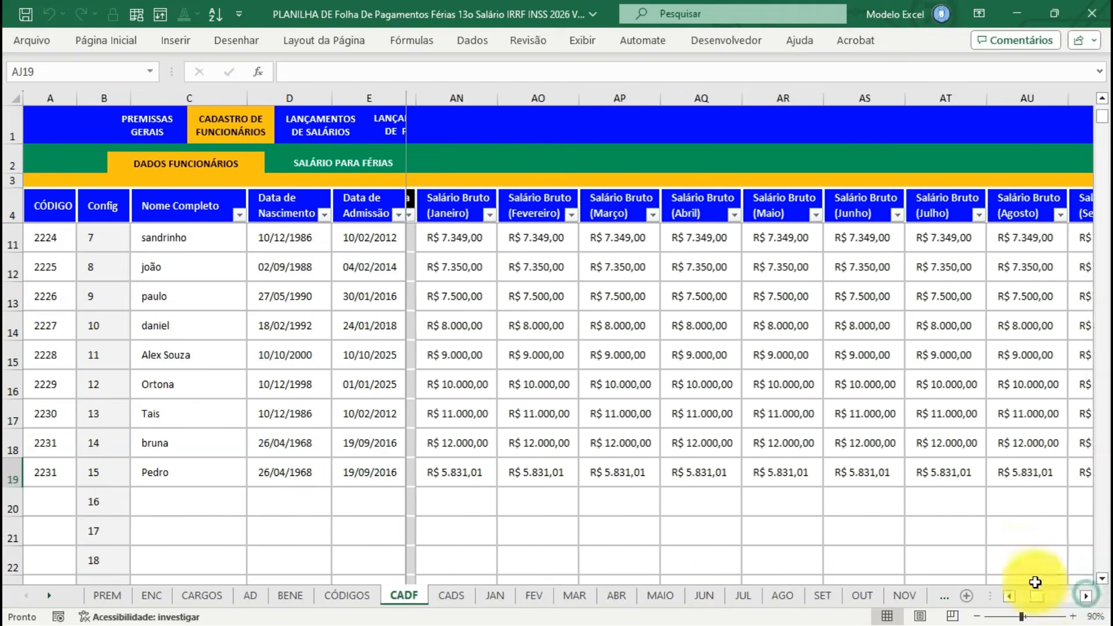
pyautogui.click(467, 474)
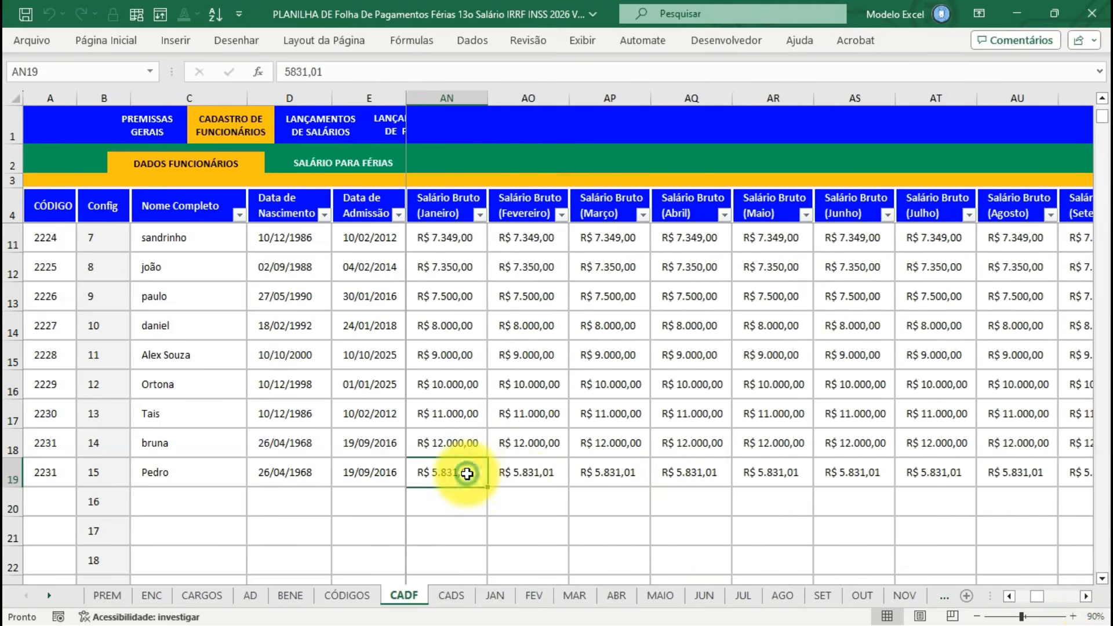
pyautogui.click(553, 478)
pyautogui.click(618, 475)
pyautogui.click(673, 474)
pyautogui.click(773, 475)
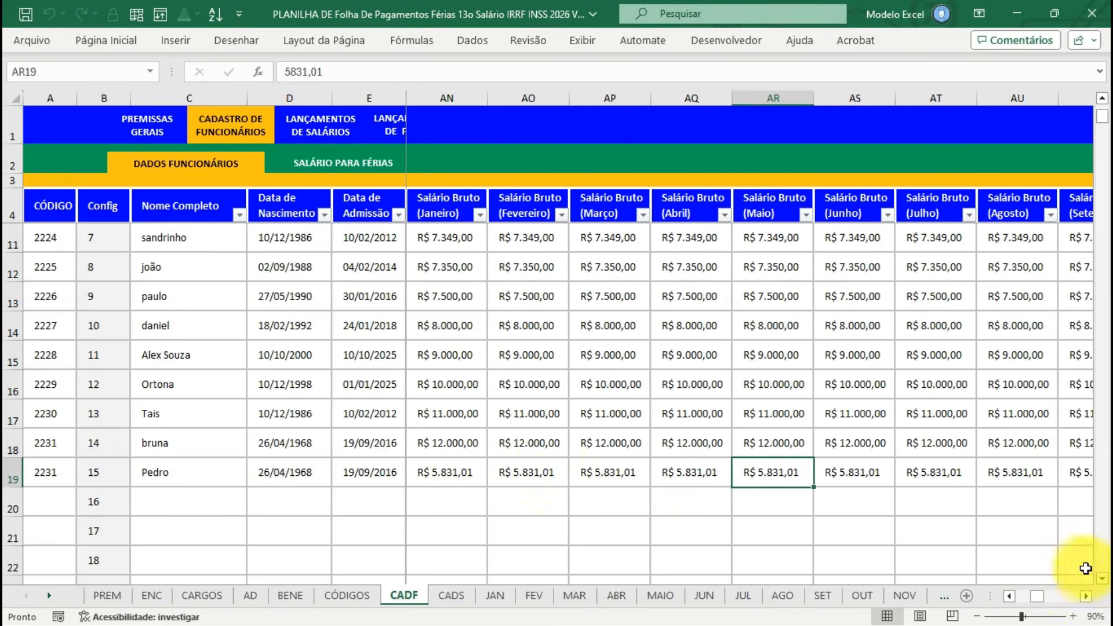
# Check the number of dependents for the Salário Família calculation in the last registered employee's row.
pyautogui.click(1086, 596)
pyautogui.click(1086, 596)
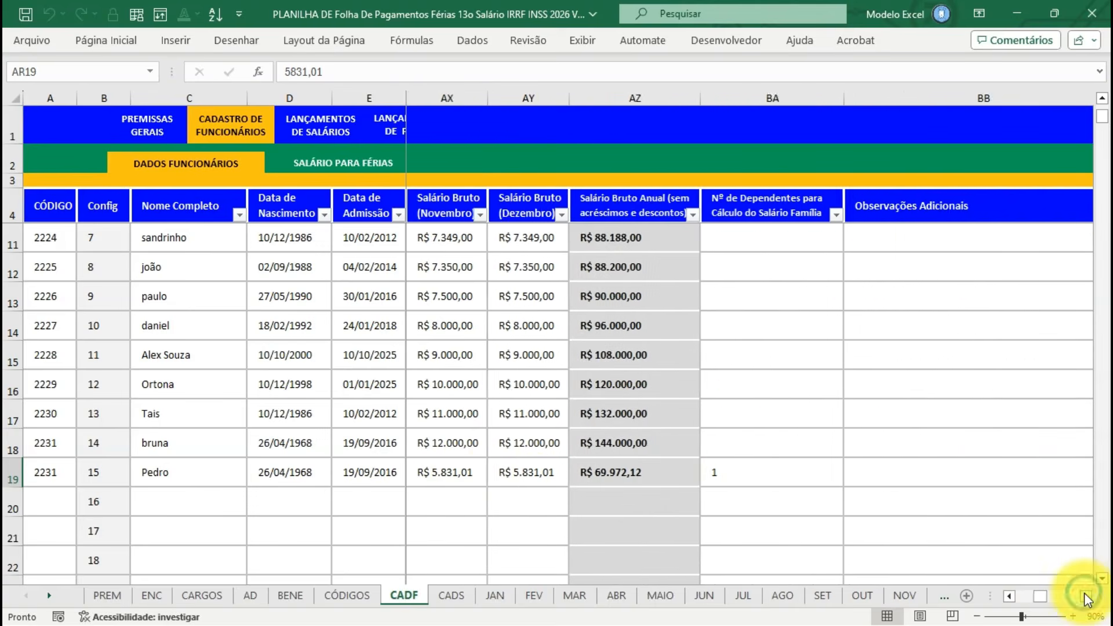
pyautogui.click(1086, 596)
pyautogui.click(687, 463)
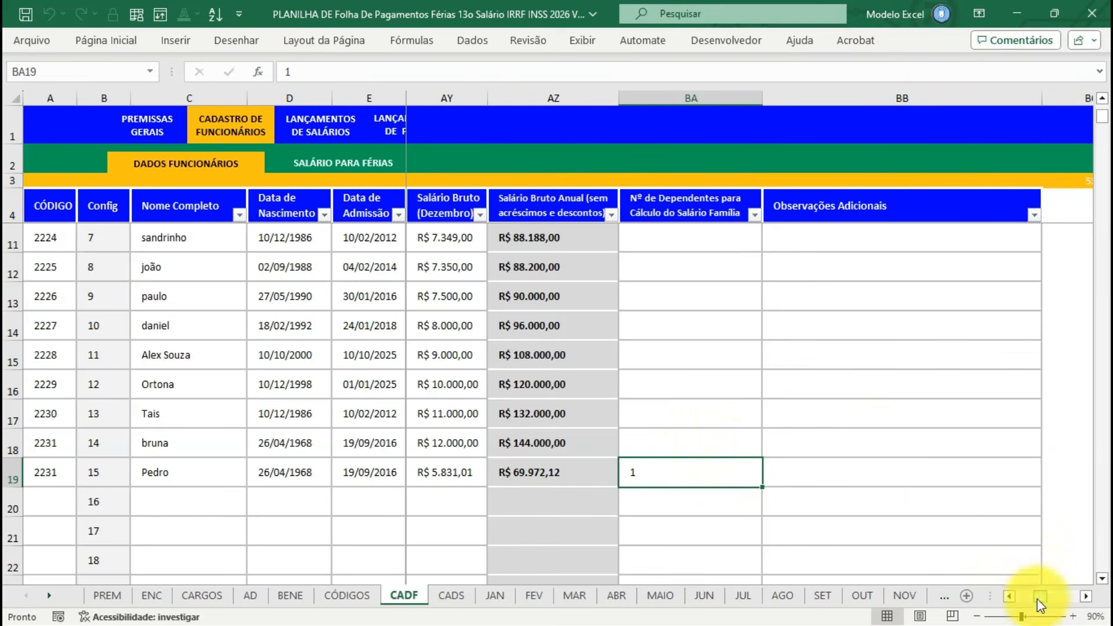
# Return to the Premissas Gerais sheets and review the Encargos e Impostos tables, including the monthly simplified discount limit.
pyautogui.moveTo(1040, 606); pyautogui.dragTo(993, 608)
pyautogui.click(144, 124)
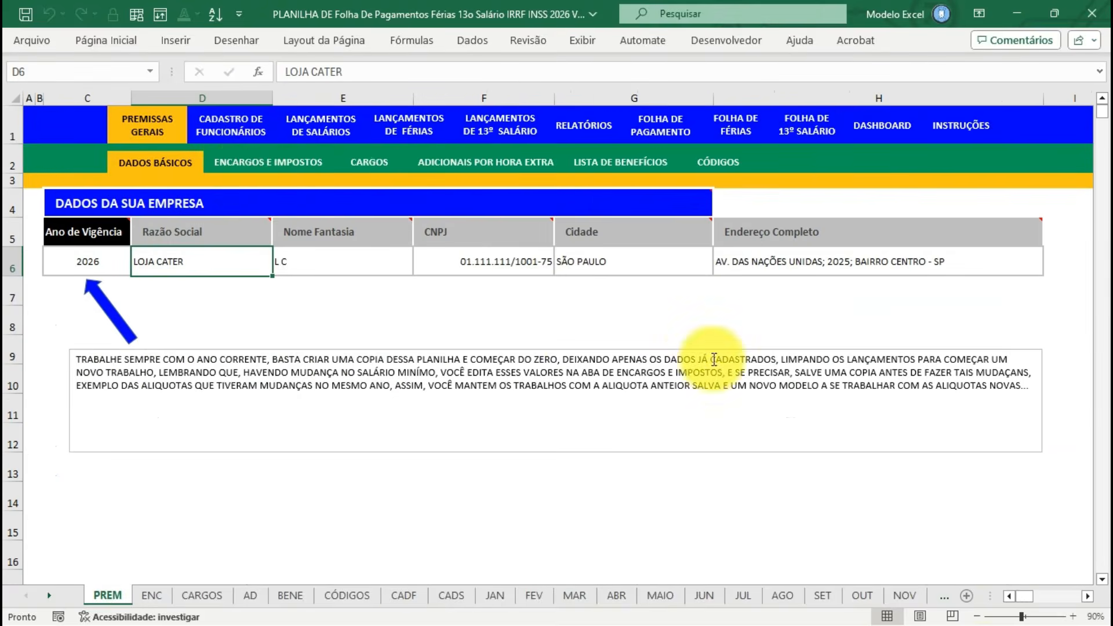
pyautogui.click(260, 161)
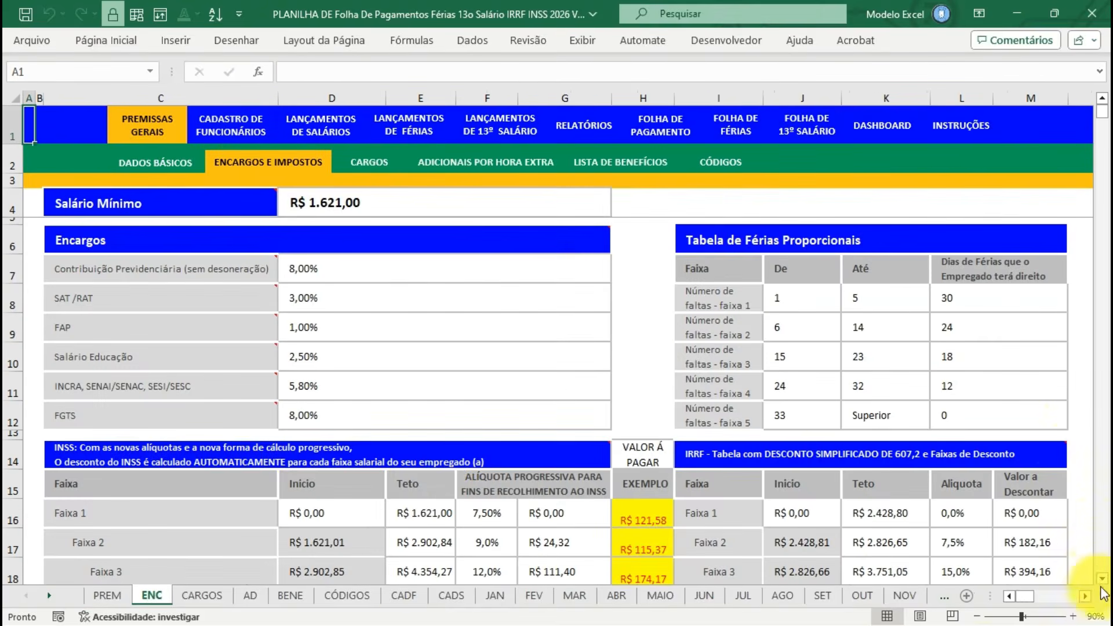
pyautogui.scroll(-3, 1104, 582)
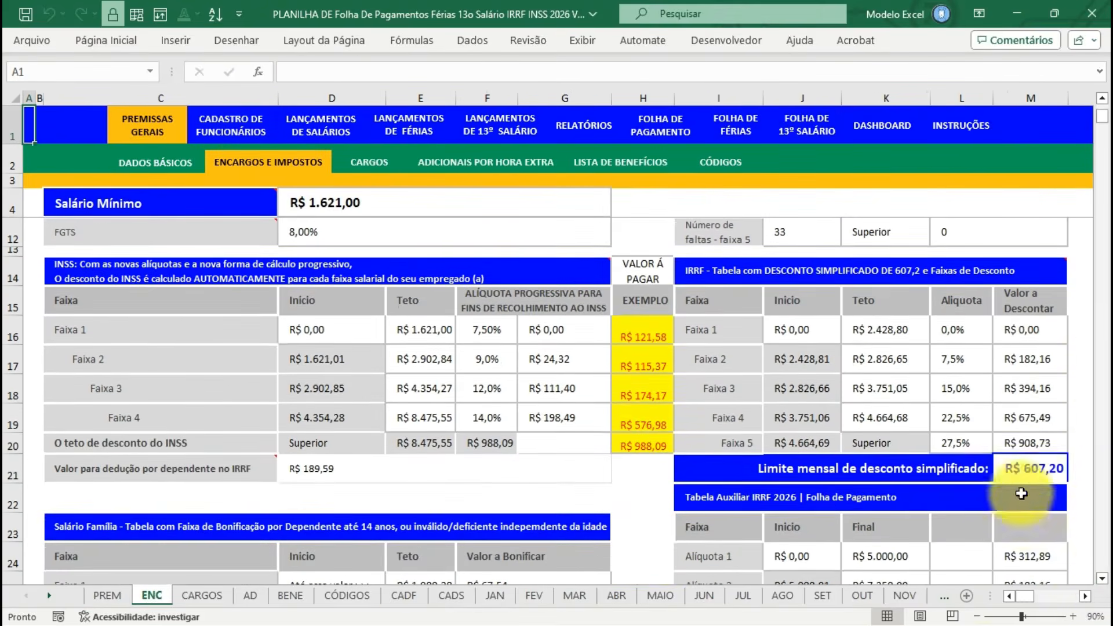
pyautogui.click(1030, 463)
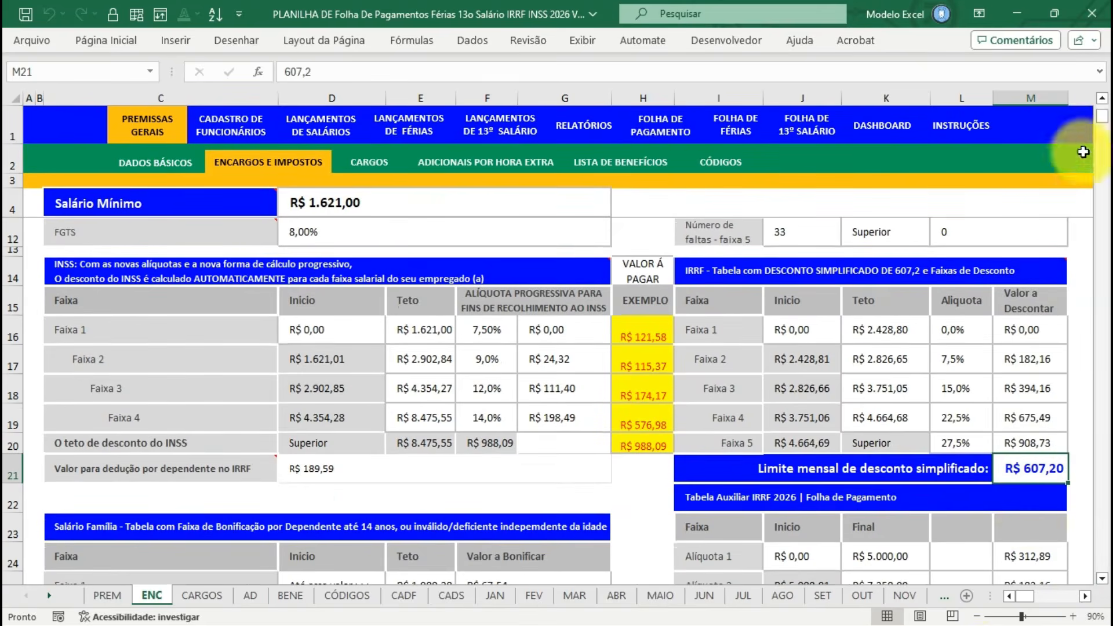
pyautogui.scroll(3, 1104, 129)
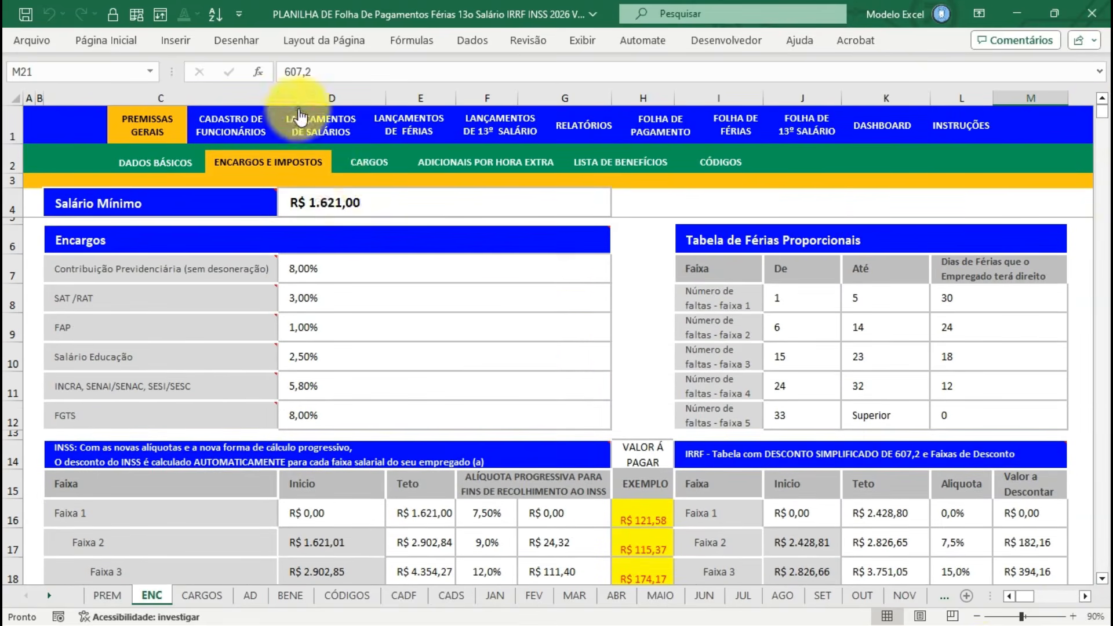
# Open the Janeiro salary entries and inspect row 10's Horas Noturnas, afastamento and Feriados não Trabalhados fields, plus the month's Feriados cell.
pyautogui.click(319, 126)
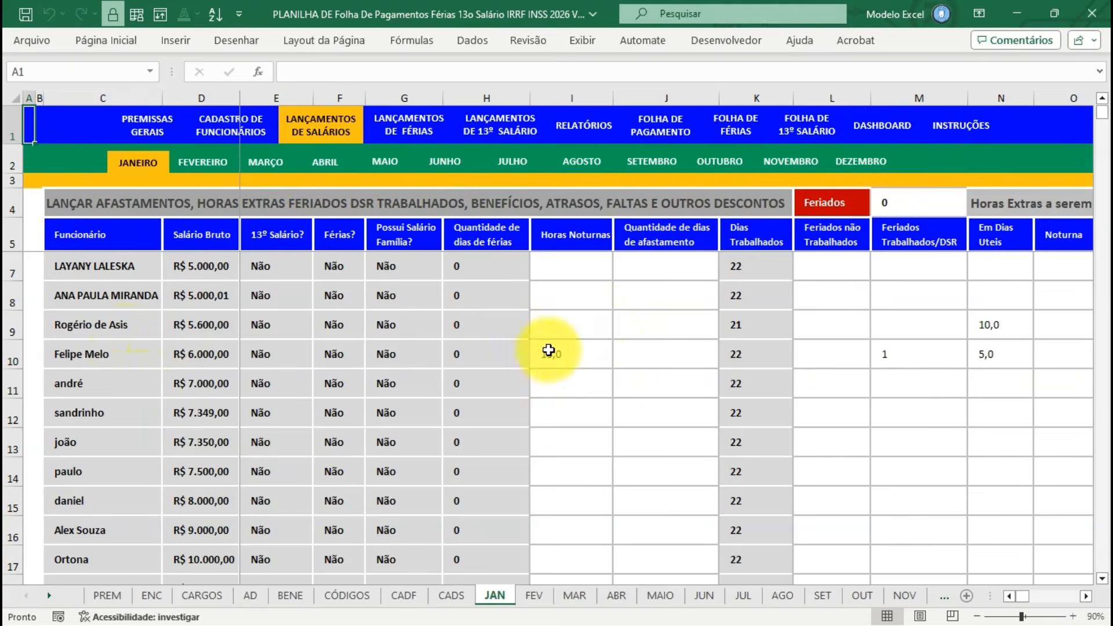
pyautogui.click(575, 352)
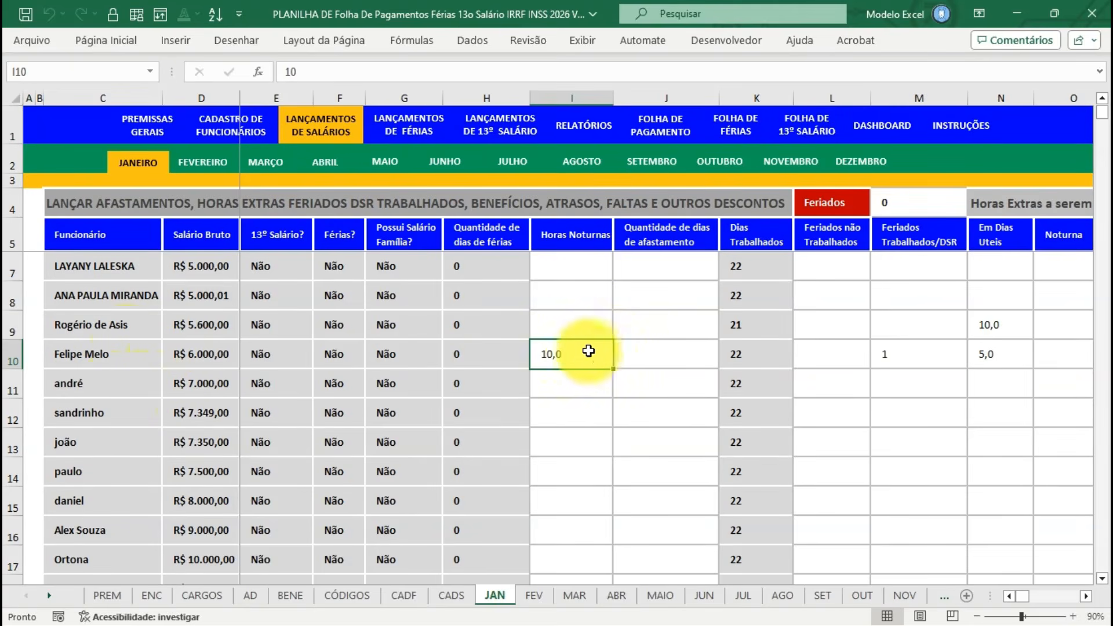
pyautogui.click(658, 355)
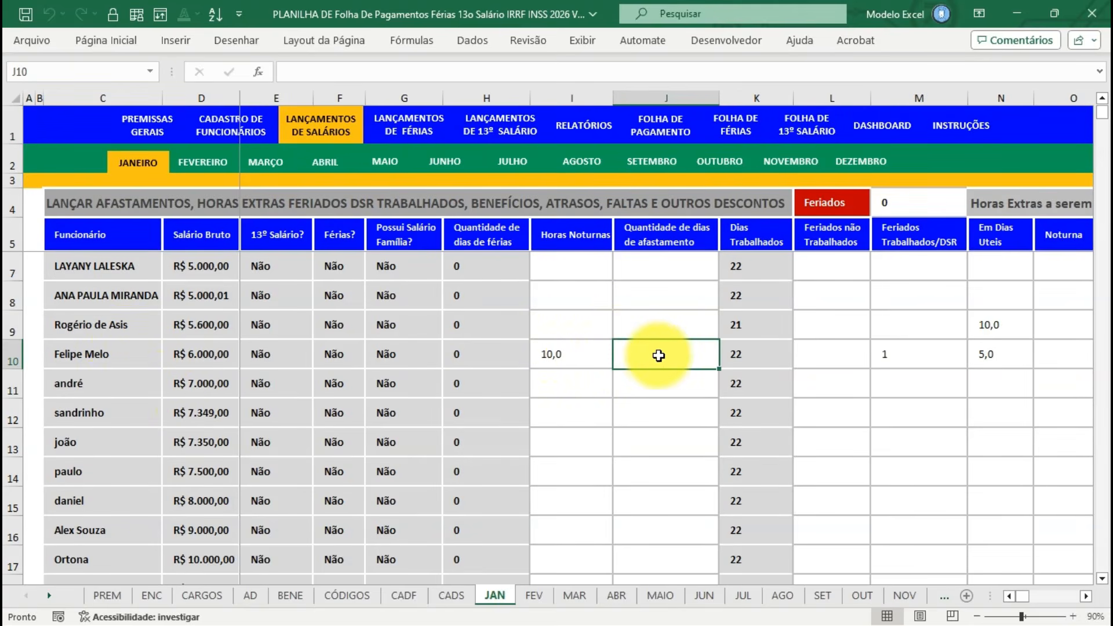
pyautogui.click(840, 355)
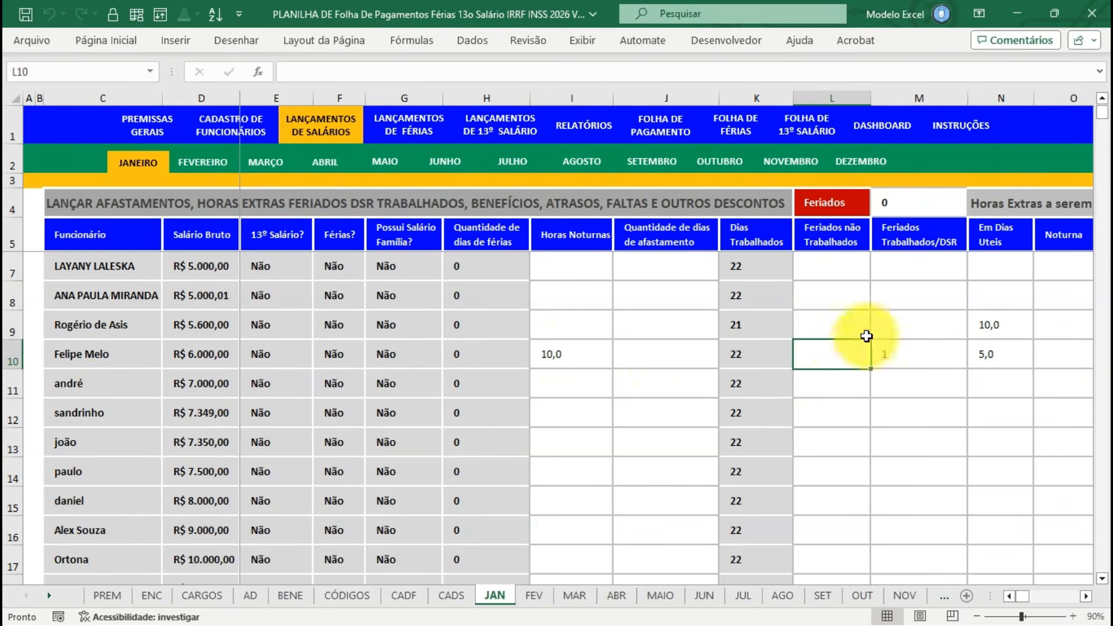
pyautogui.click(914, 206)
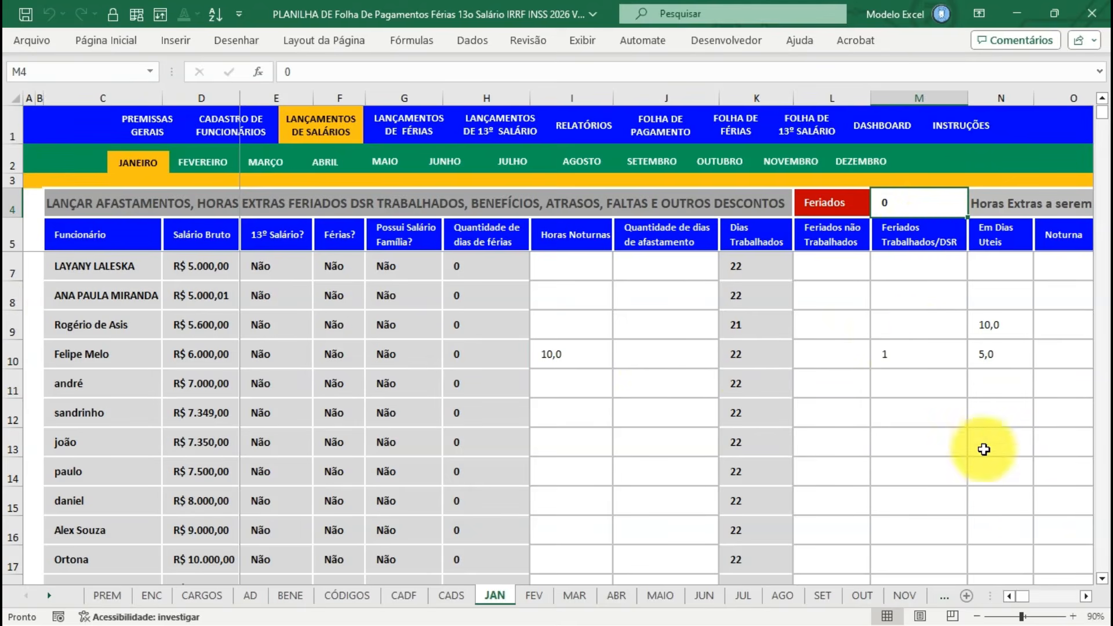
# Inspect row 10's overtime fields for Em Dias Uteis, Noturna, Em Domingos Feriados/DSR and Interjornada.
pyautogui.click(1085, 597)
pyautogui.click(1085, 596)
pyautogui.click(1085, 597)
pyautogui.click(1084, 597)
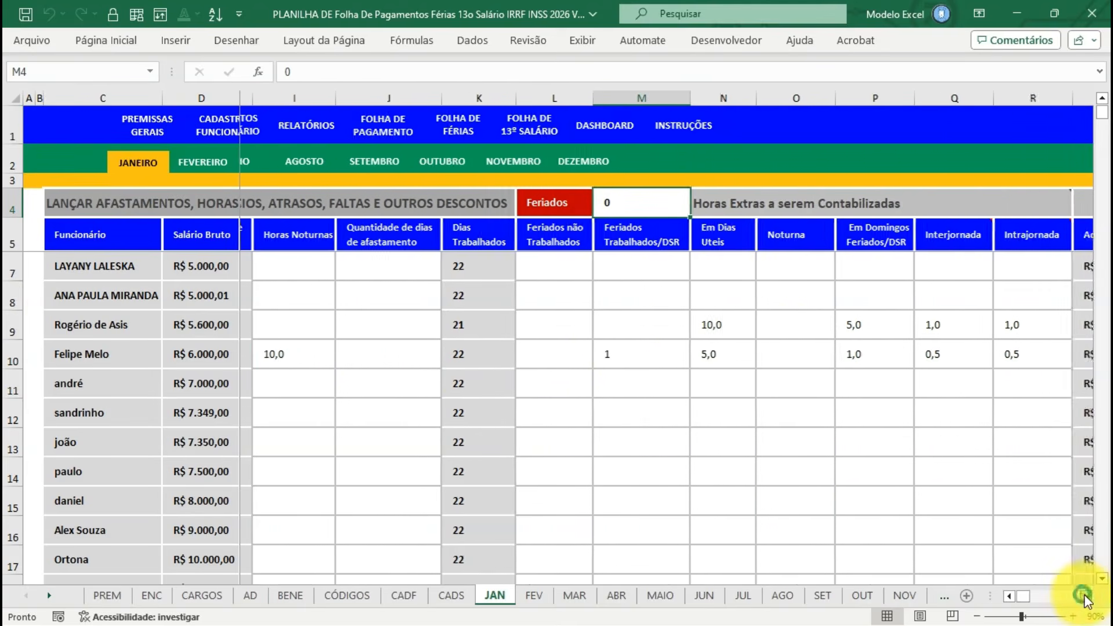
pyautogui.click(1085, 597)
pyautogui.click(1085, 597)
pyautogui.click(507, 353)
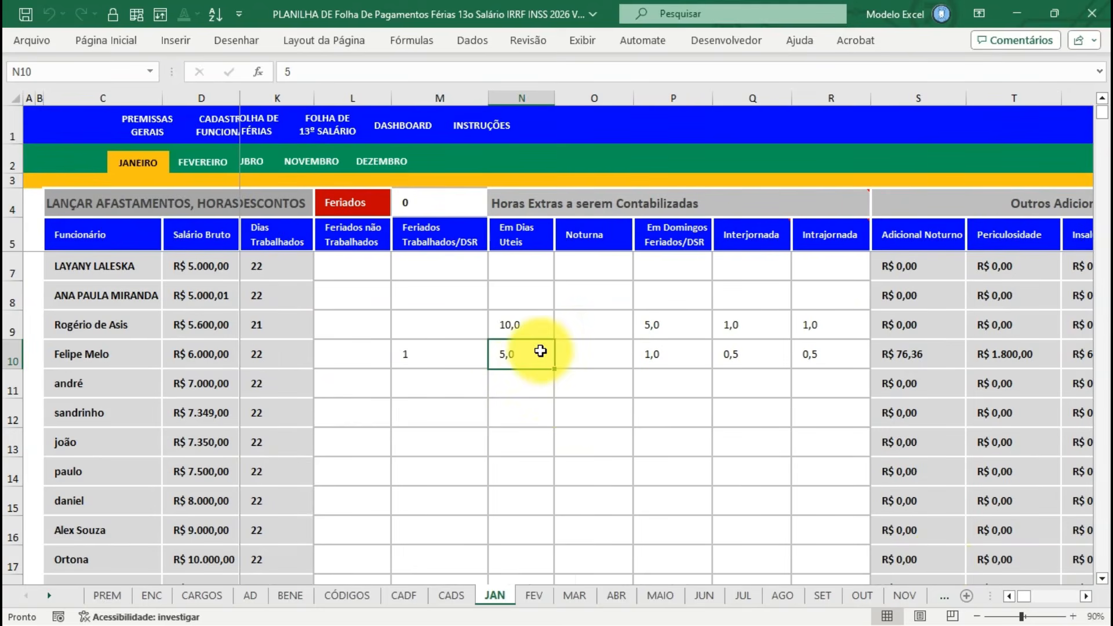
pyautogui.click(597, 362)
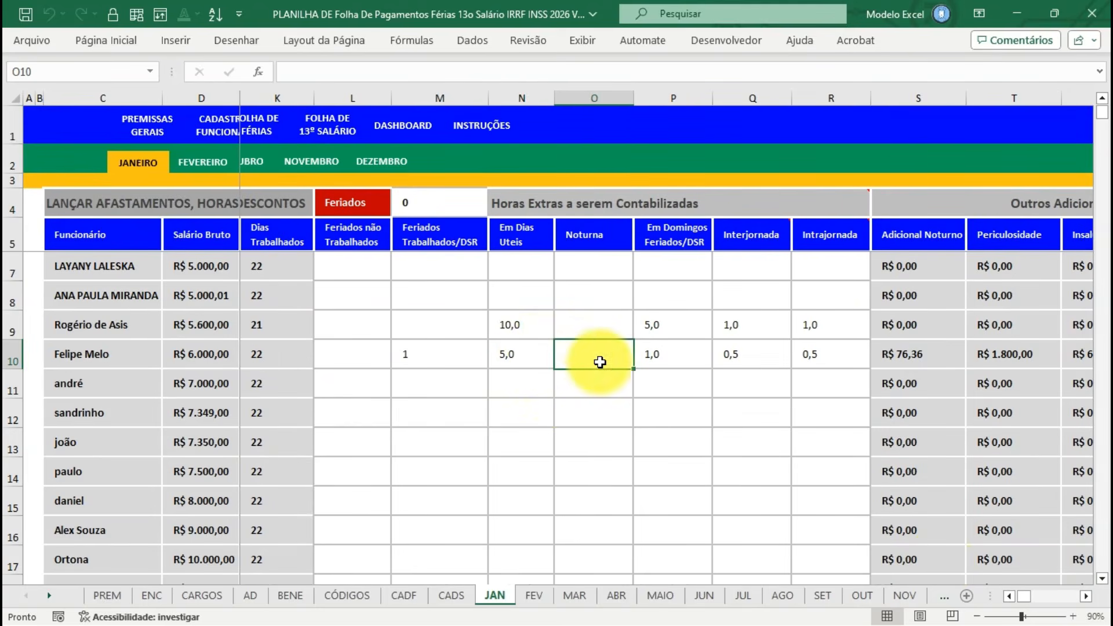
pyautogui.click(676, 360)
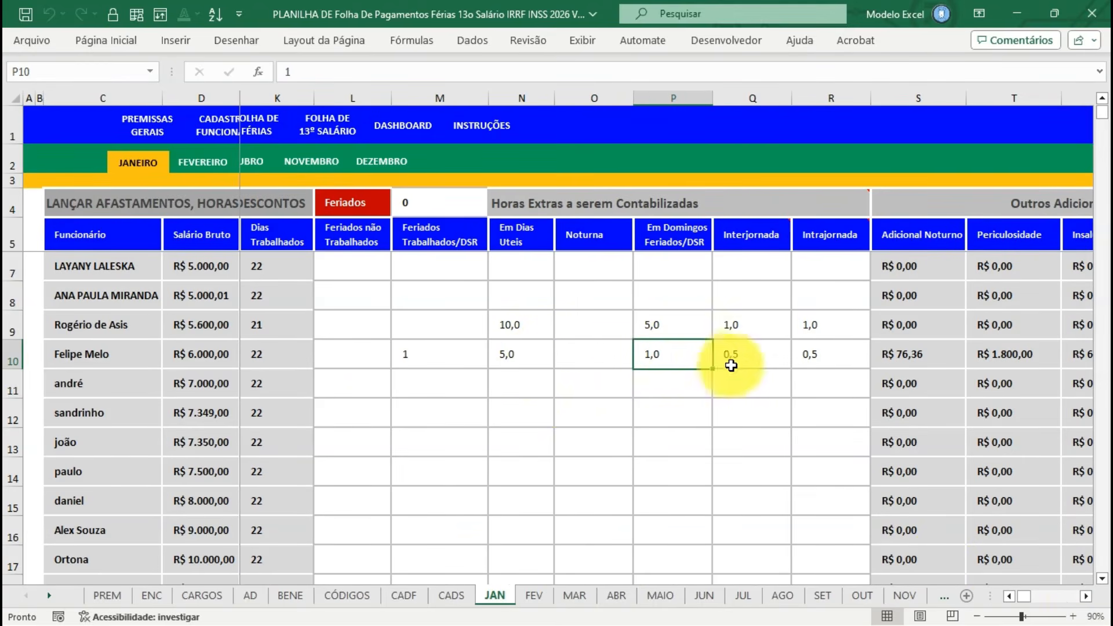
pyautogui.click(764, 357)
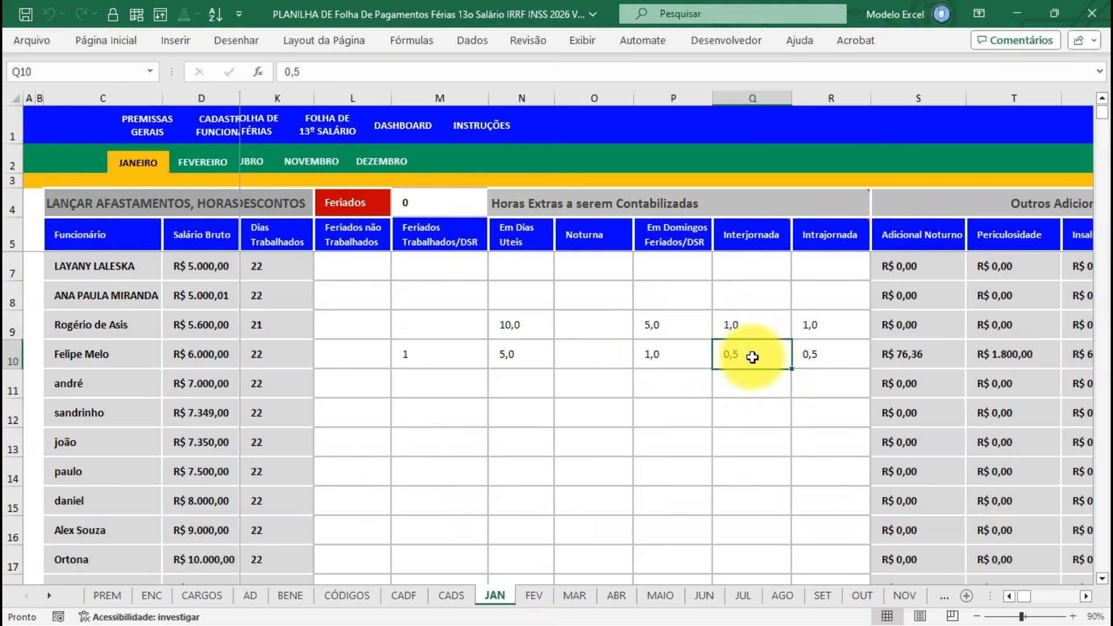
# Check the Interjornada and Intrajornada overtime headings and read the explanatory note on Intrajornada.
pyautogui.moveTo(770, 241)
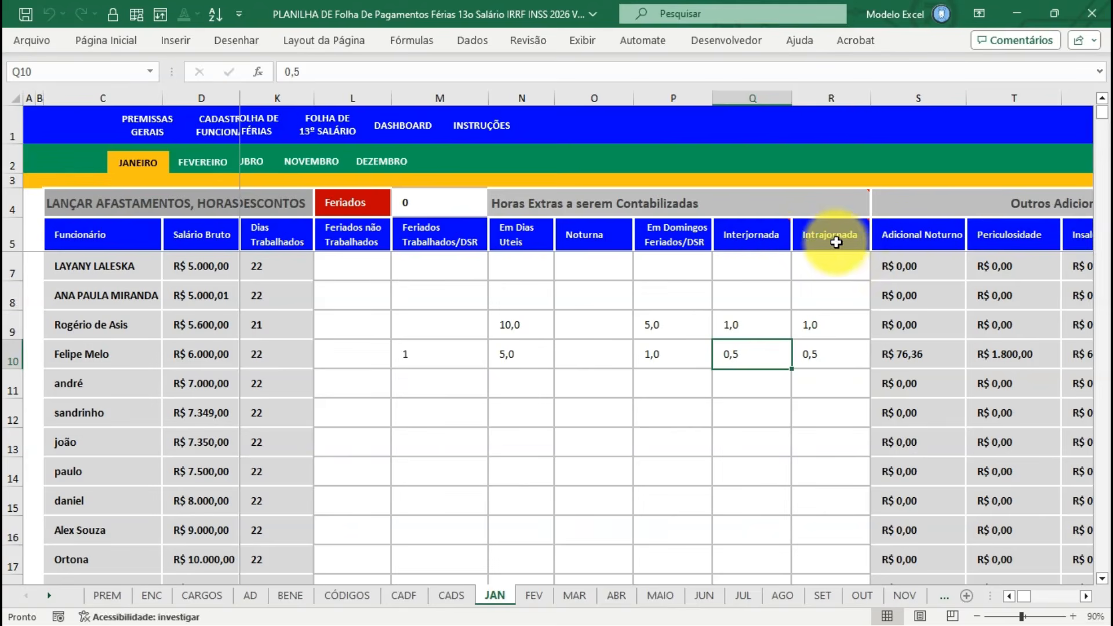
pyautogui.click(839, 243)
pyautogui.moveTo(839, 241)
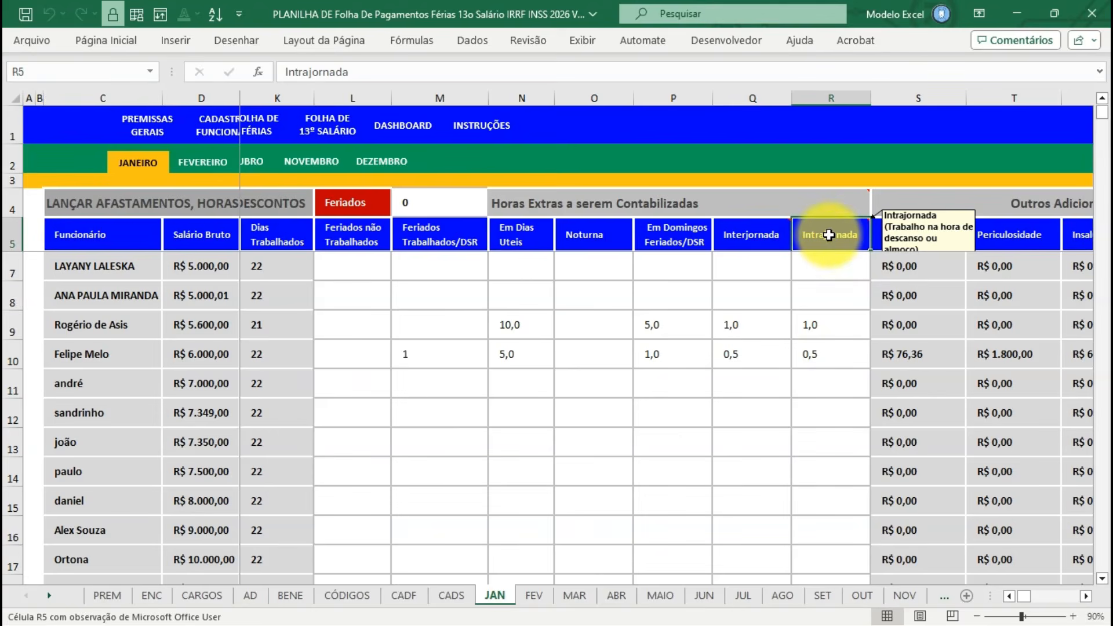
# Look through the Outros Adicionais columns and row 9's benefit entries from Vale Transportes to Auxílio-Creche.
pyautogui.click(1086, 596)
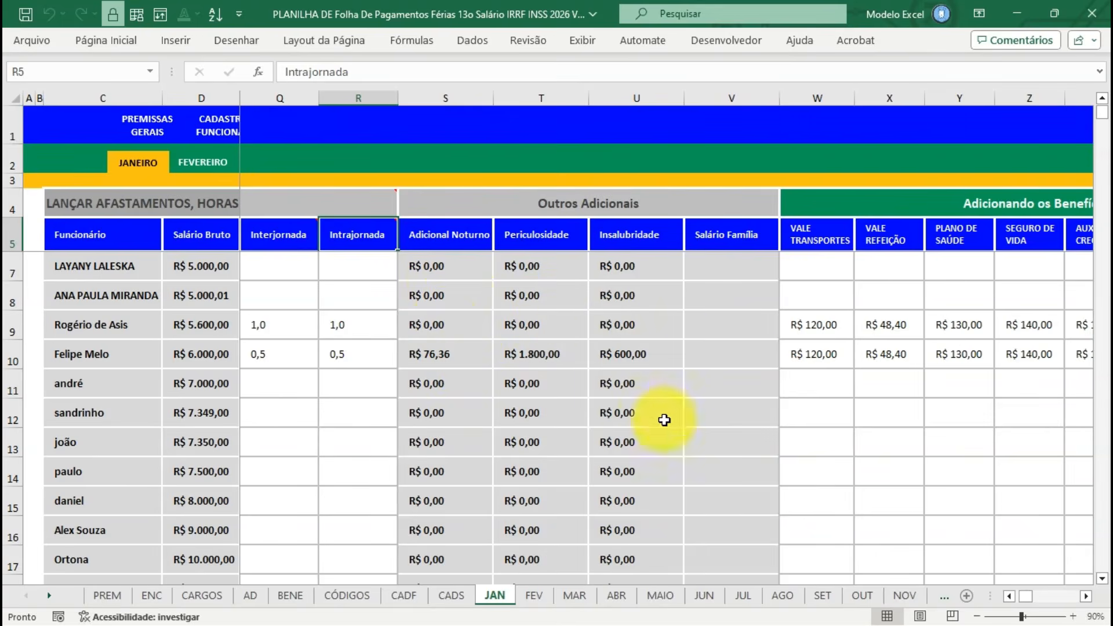
pyautogui.click(1085, 596)
pyautogui.click(1085, 595)
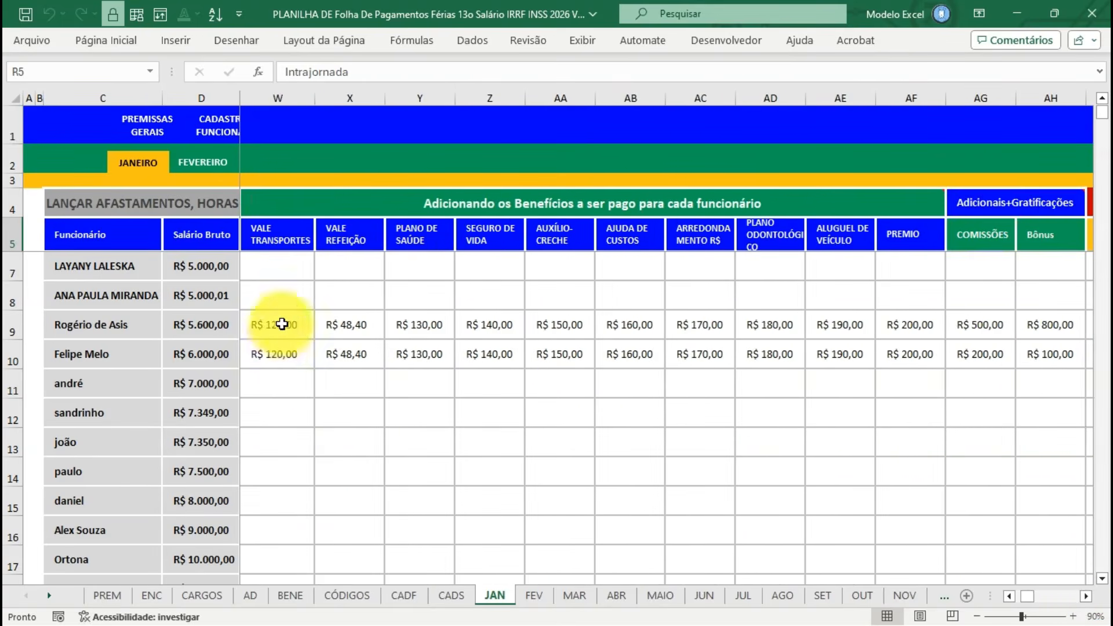
pyautogui.click(280, 322)
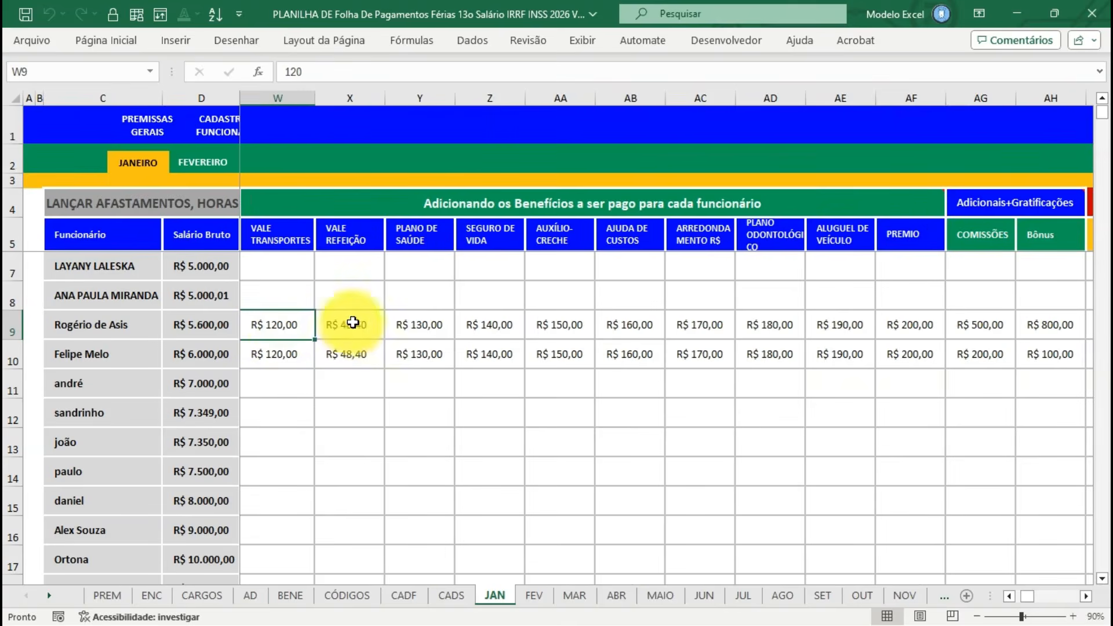
pyautogui.click(353, 322)
pyautogui.click(408, 322)
pyautogui.click(500, 324)
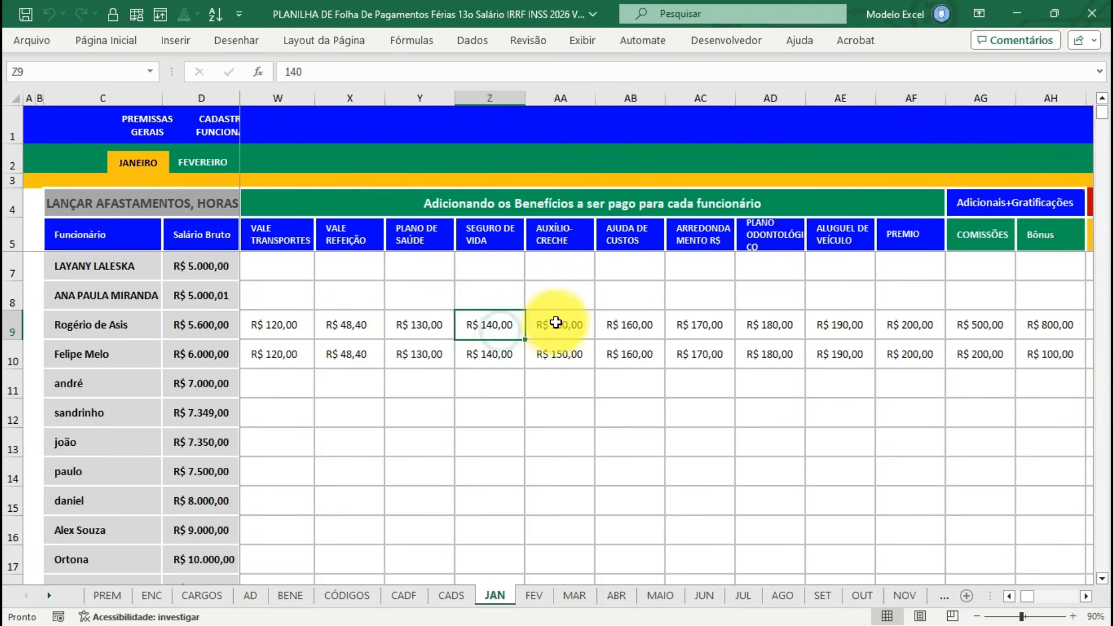
pyautogui.click(556, 322)
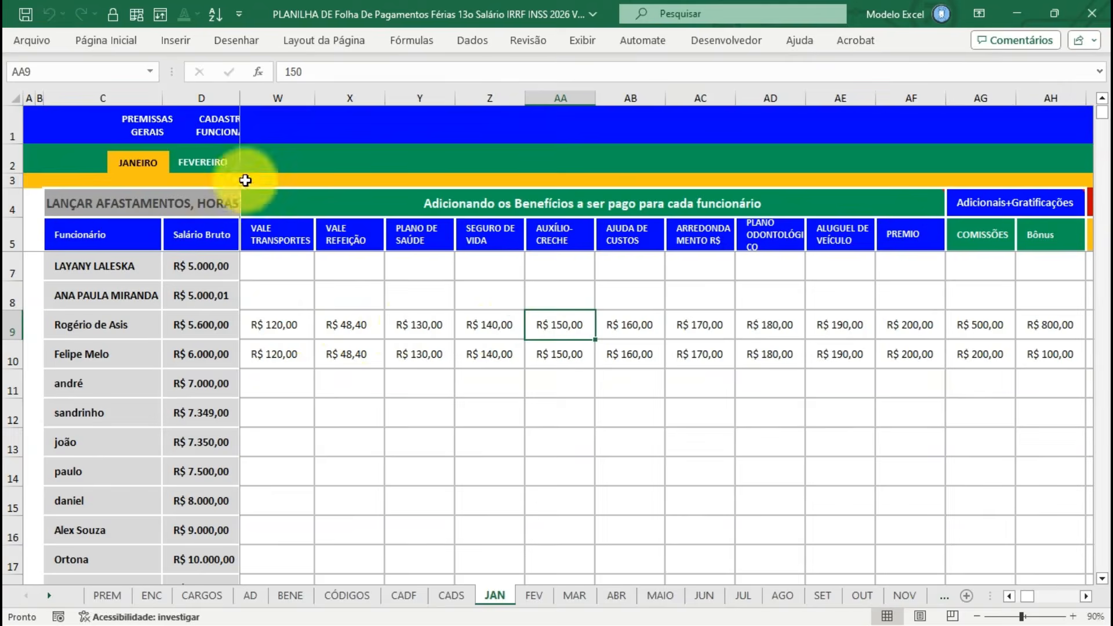
# Open the Lista de Benefícios sheet and review its employee benefits and the Comissões and Bônus items under Adicionais/Gratificações.
pyautogui.click(148, 126)
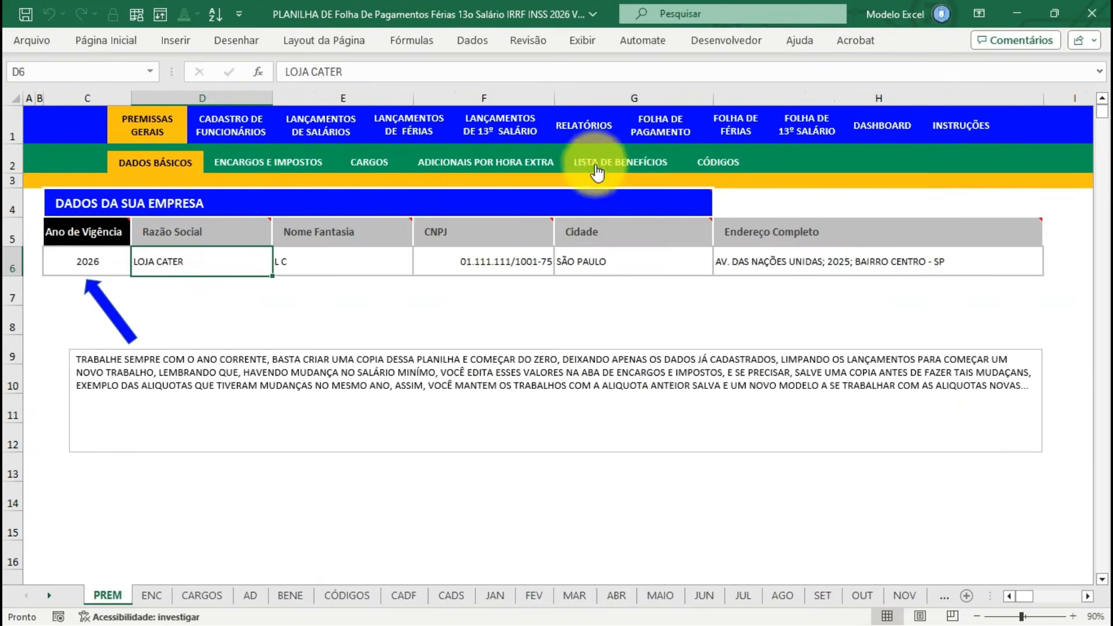
pyautogui.click(597, 172)
pyautogui.moveTo(221, 230); pyautogui.dragTo(175, 467)
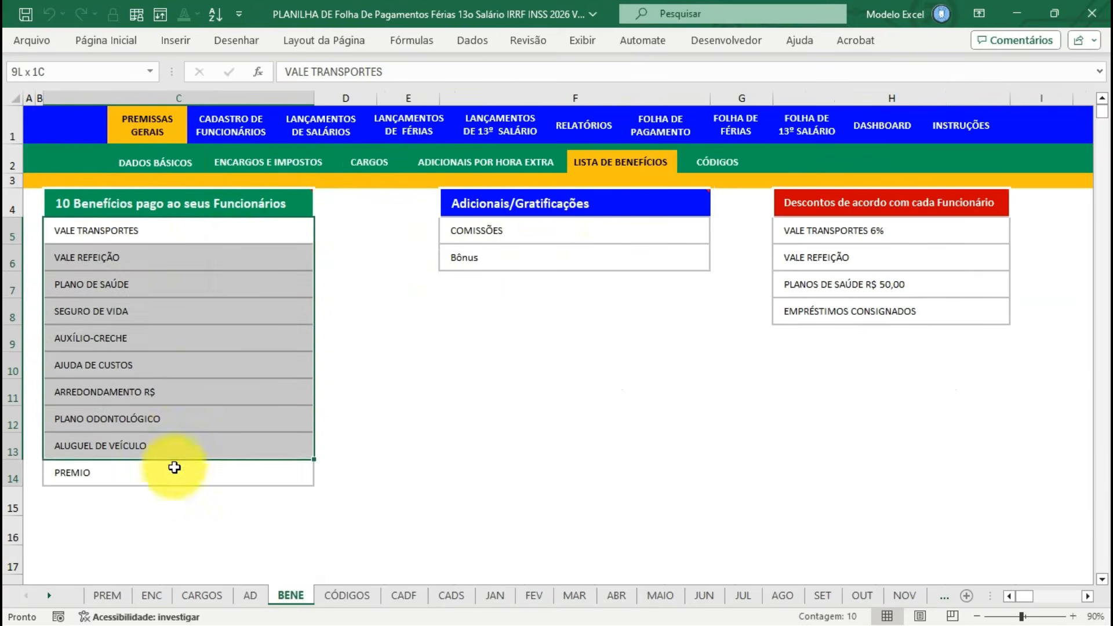
pyautogui.click(573, 235)
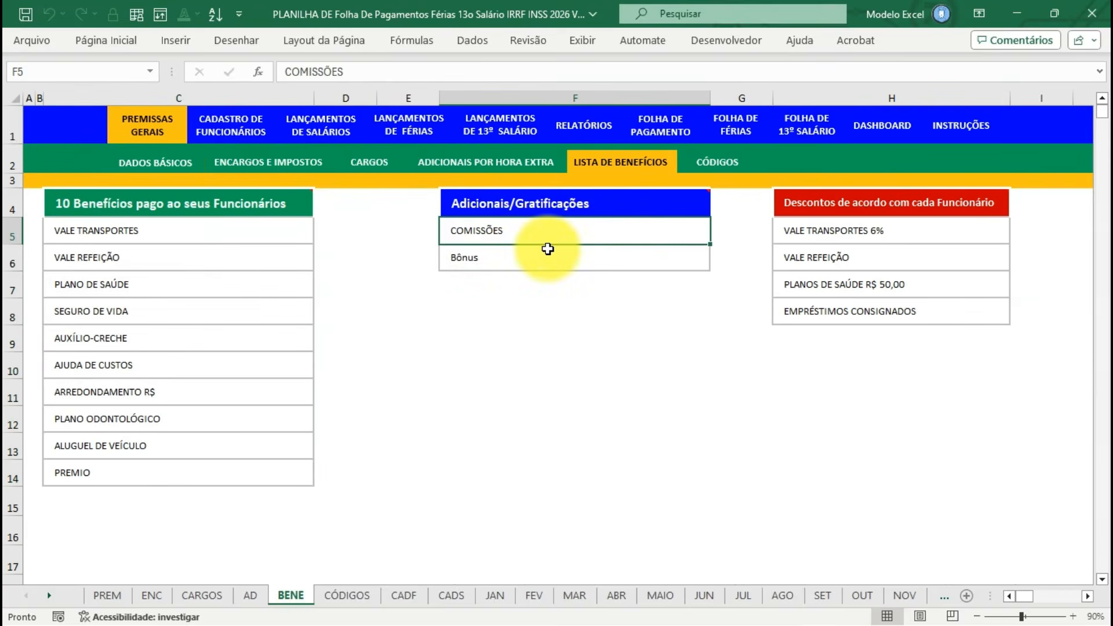
pyautogui.press('Down')
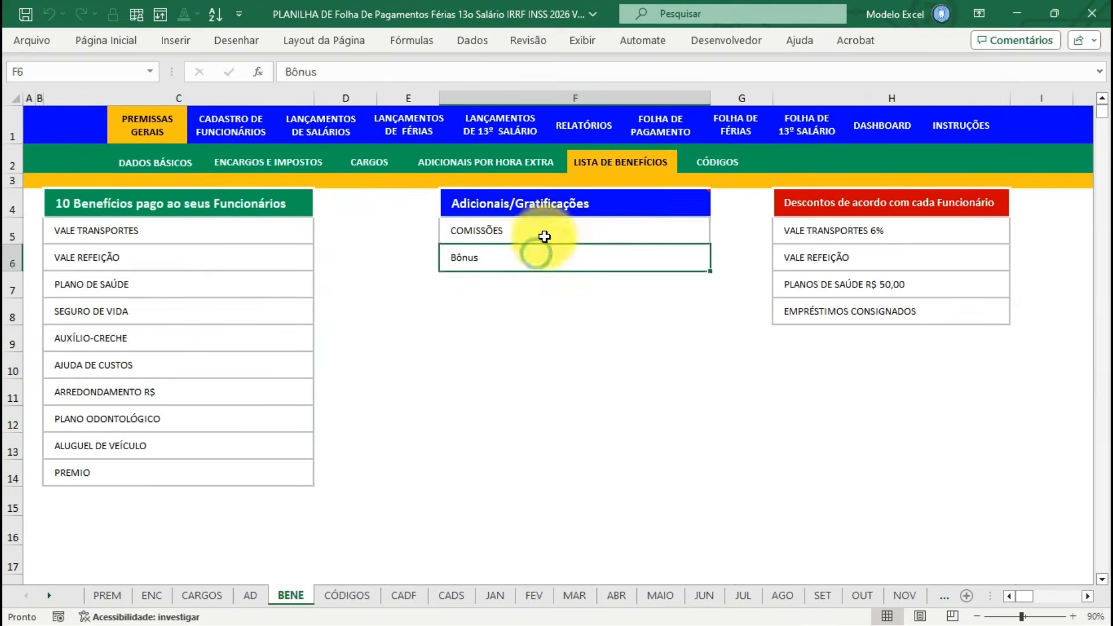
pyautogui.press('Up')
pyautogui.press('Down')
pyautogui.press('Up')
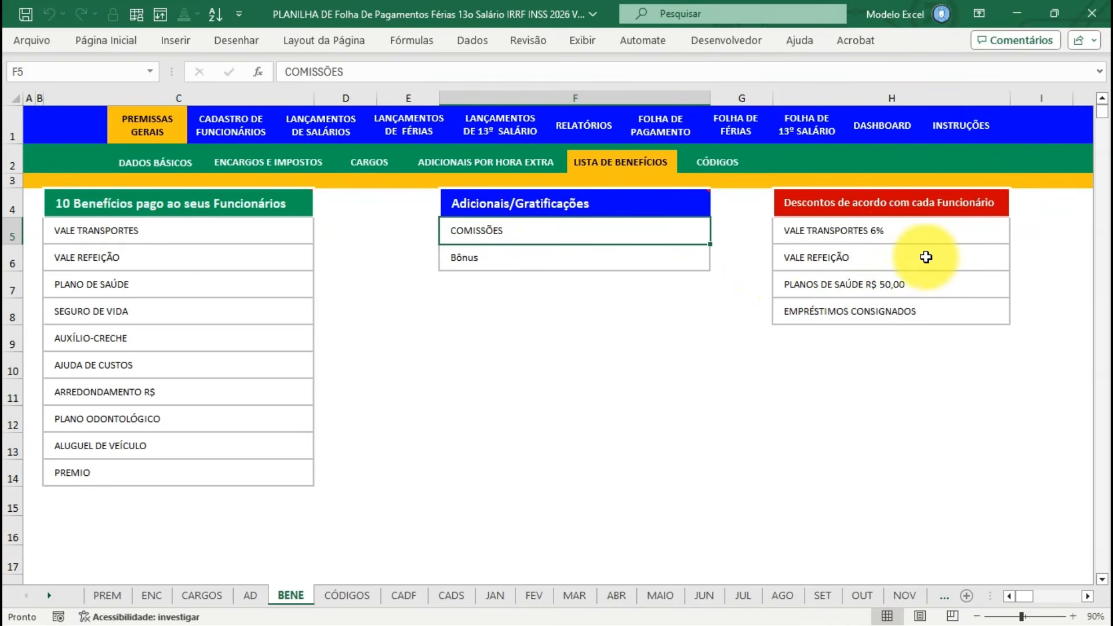
# Go through the employee discount items from Vale Transportes 6% to Empréstimos Consignados.
pyautogui.click(923, 236)
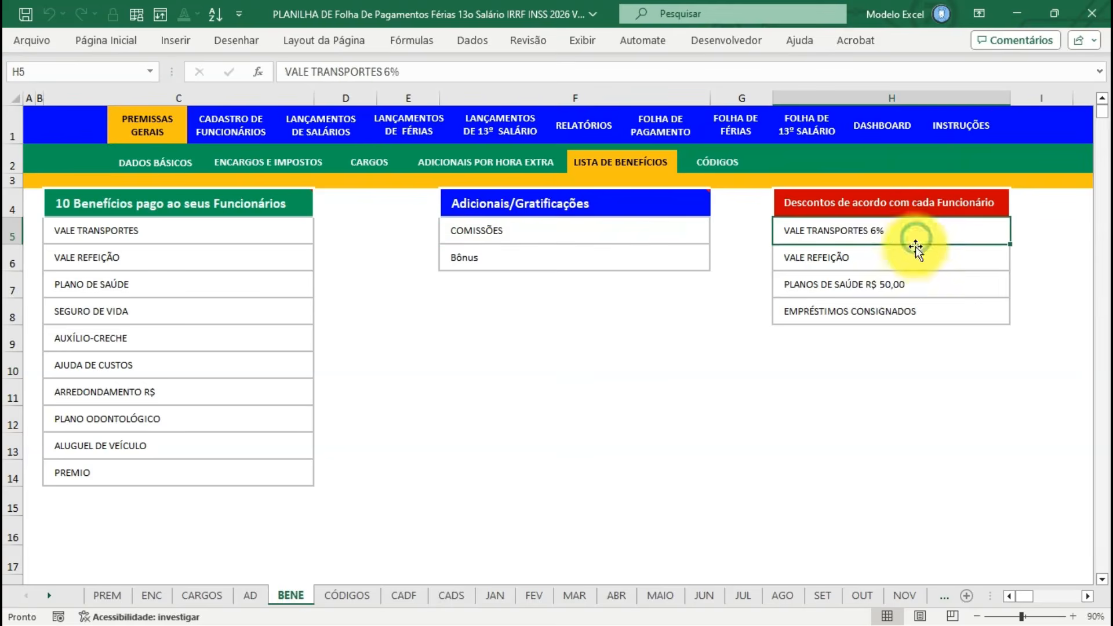
pyautogui.click(913, 256)
pyautogui.click(915, 284)
pyautogui.click(852, 308)
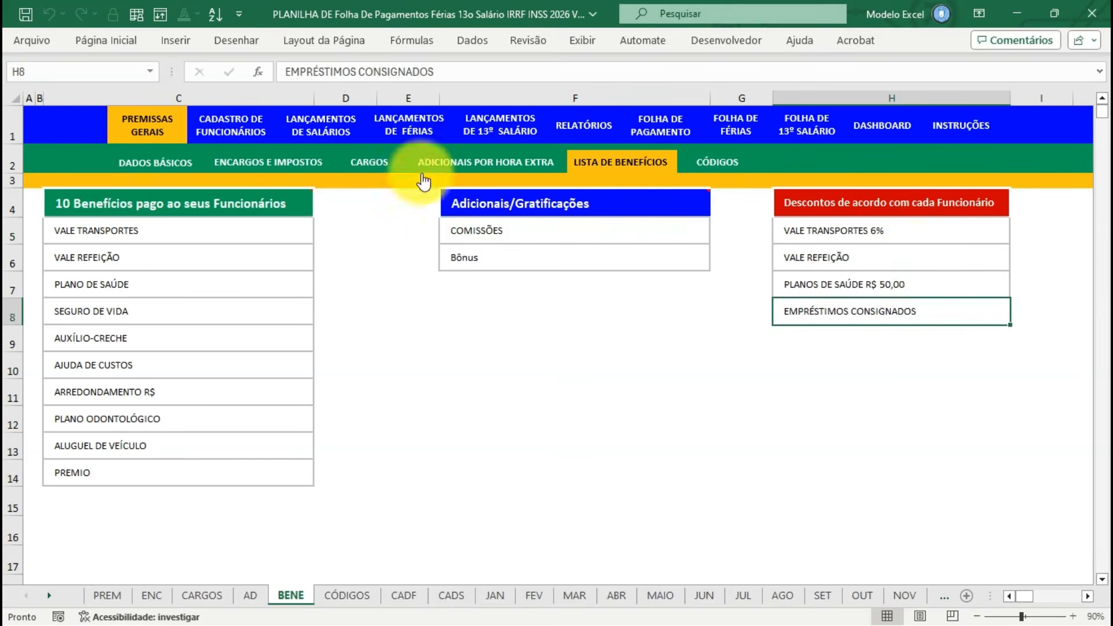
# Return to the Janeiro salary entries and inspect row 10's Comissões field and row 9's Atrasos field.
pyautogui.click(322, 131)
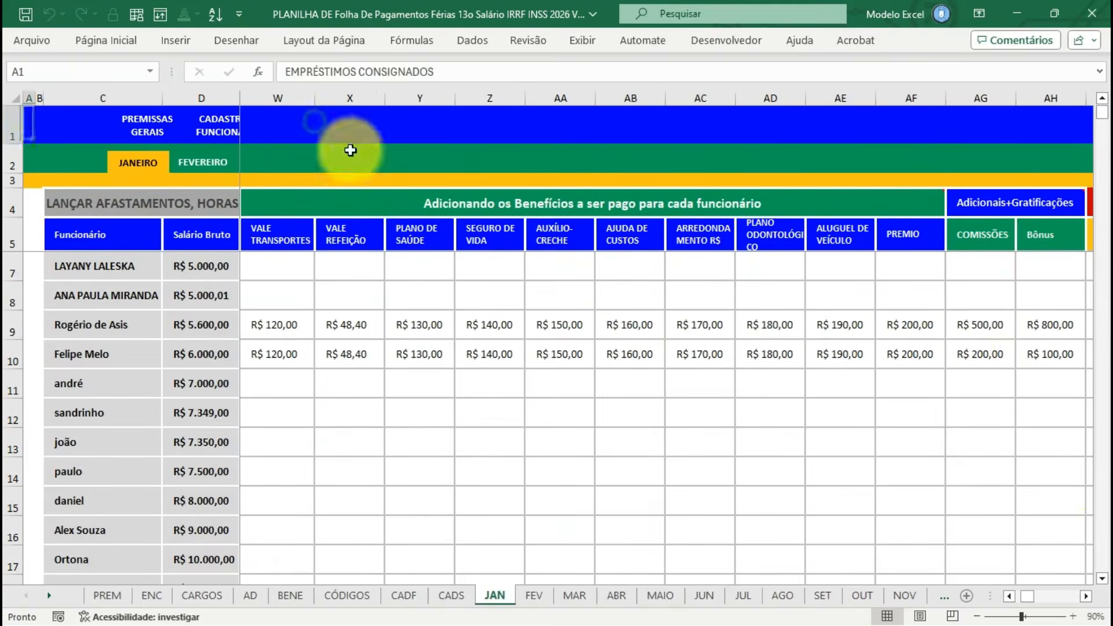
pyautogui.click(976, 354)
pyautogui.click(1085, 597)
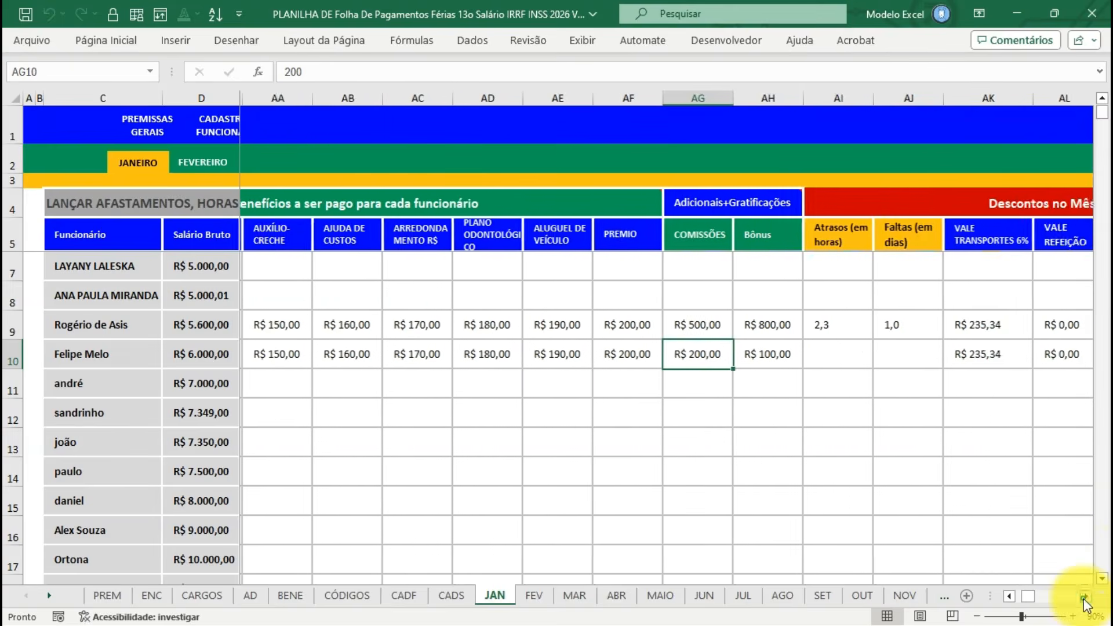
pyautogui.click(630, 334)
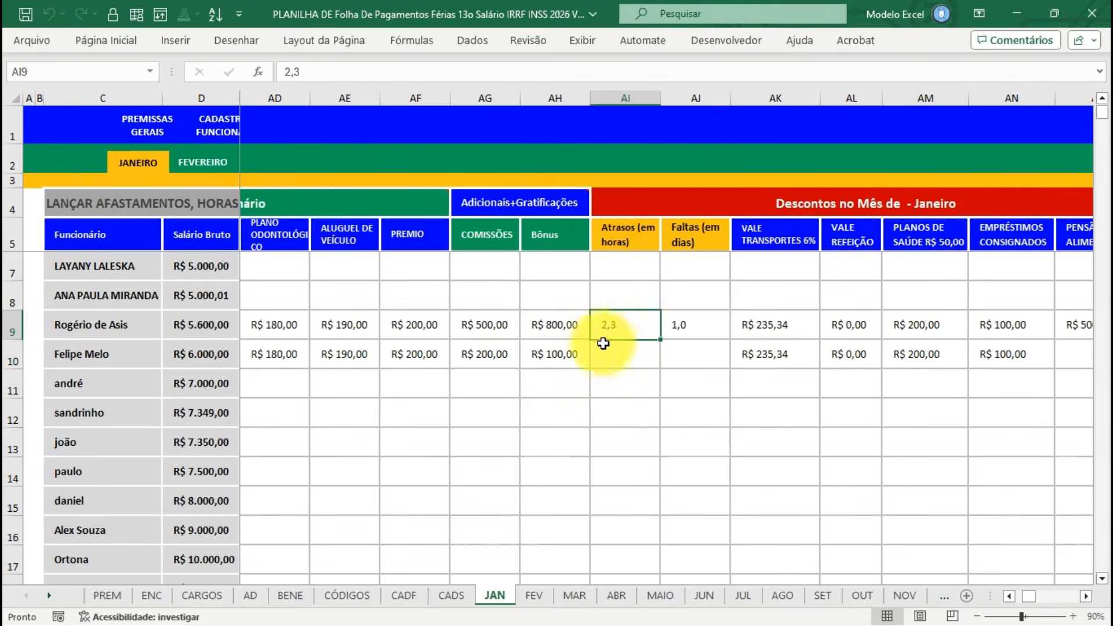
# Try entering 3 hours of Atrasos in row 10 of the Janeiro entries.
pyautogui.click(633, 357)
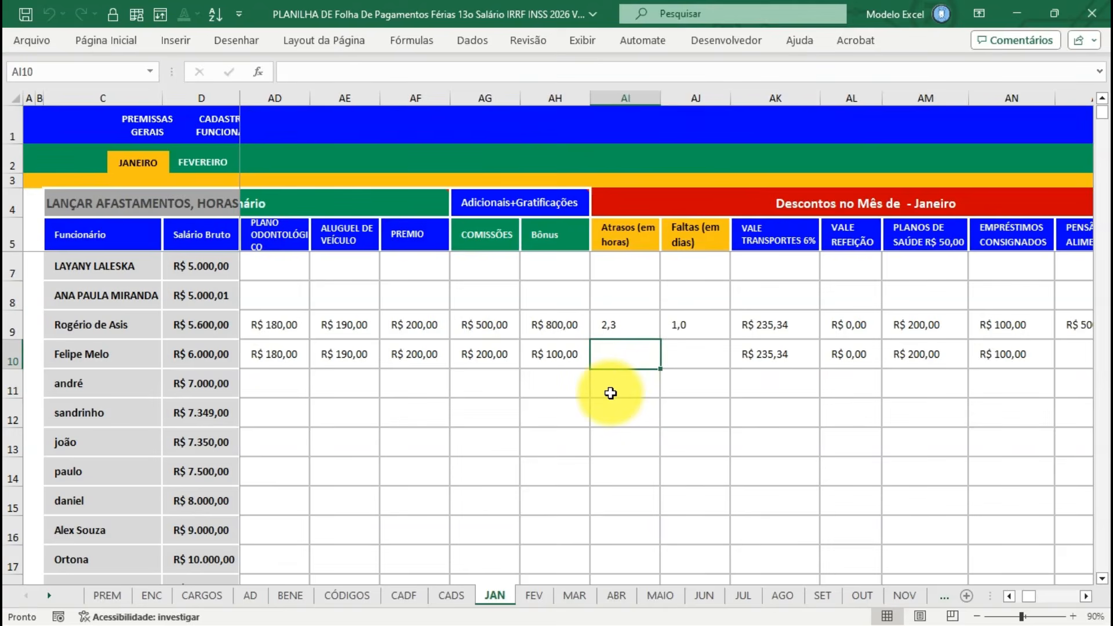
pyautogui.write('3')
pyautogui.press('Return')
# Try entering 2 days of Faltas in row 10 of the Janeiro entries.
pyautogui.click(694, 349)
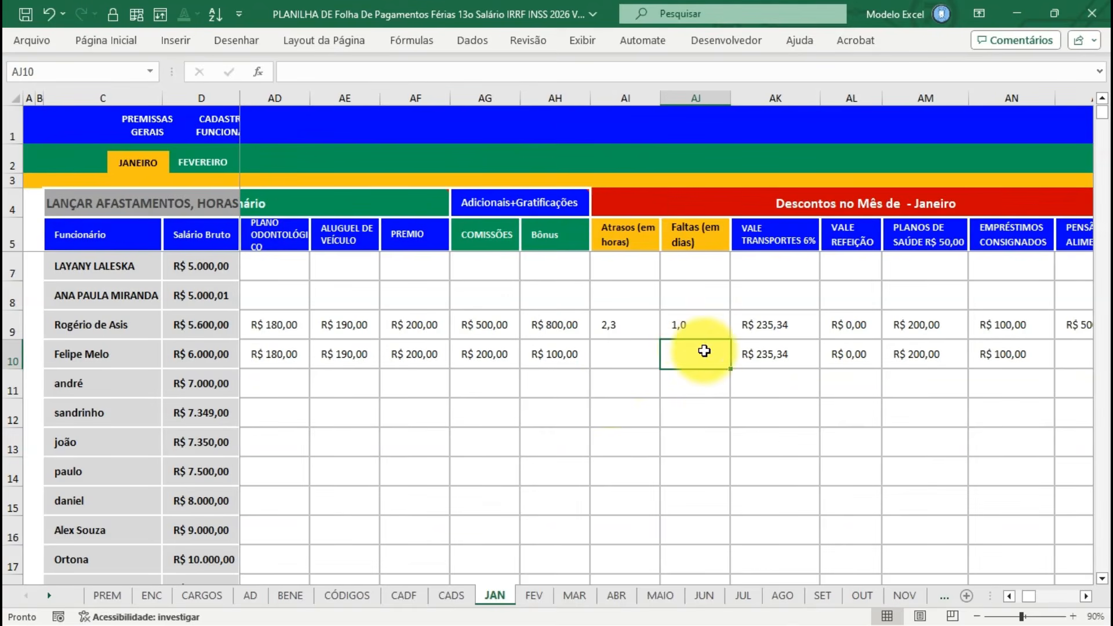
pyautogui.write('2')
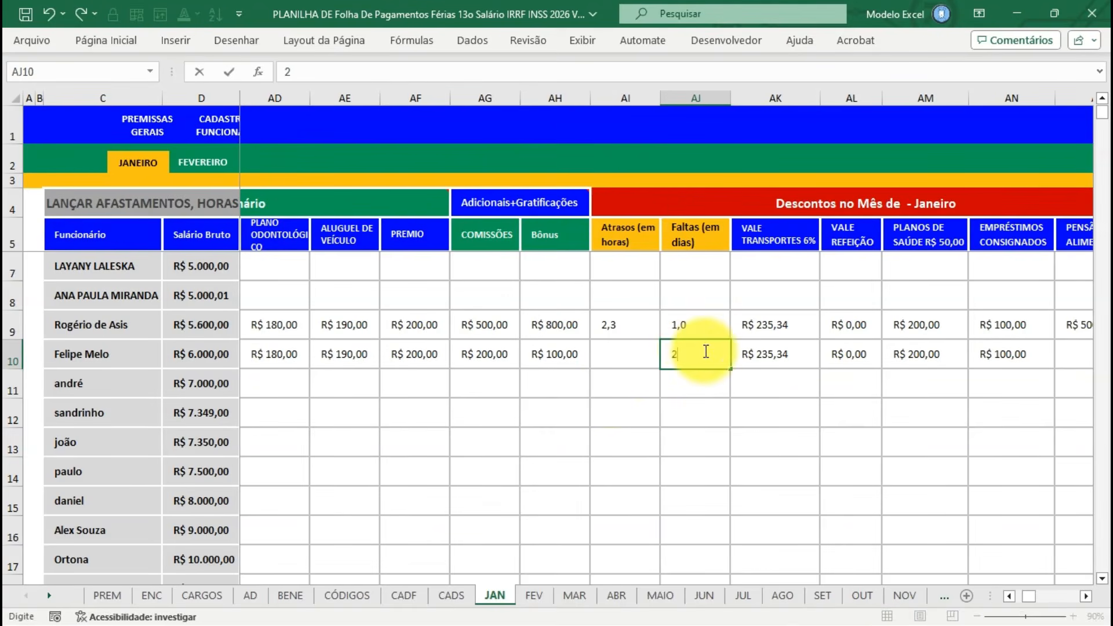
pyautogui.press('Return')
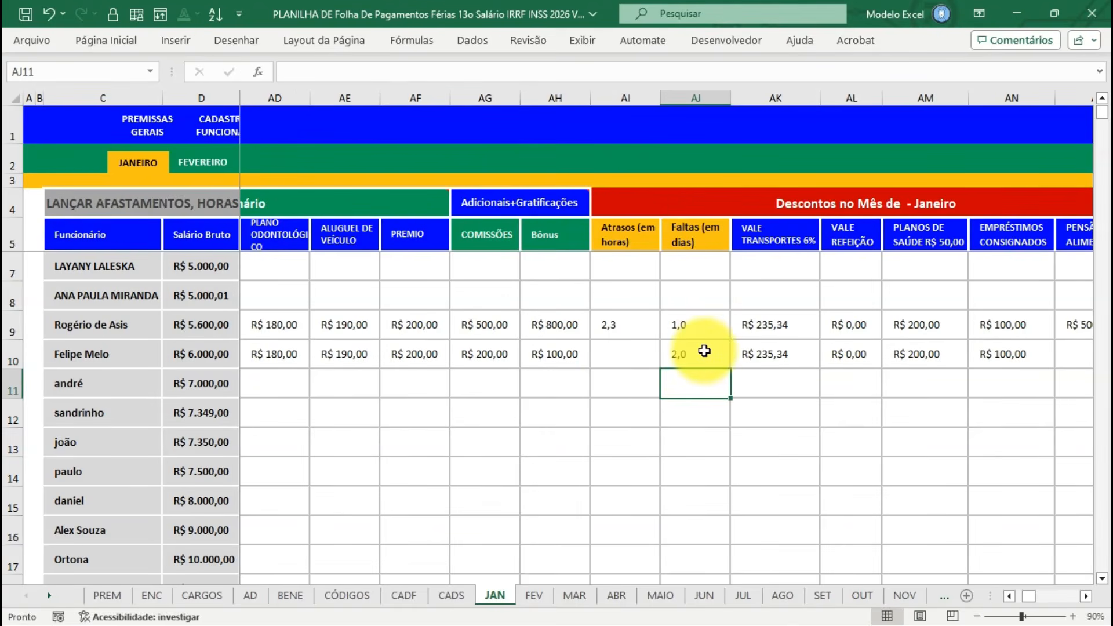
pyautogui.click(703, 350)
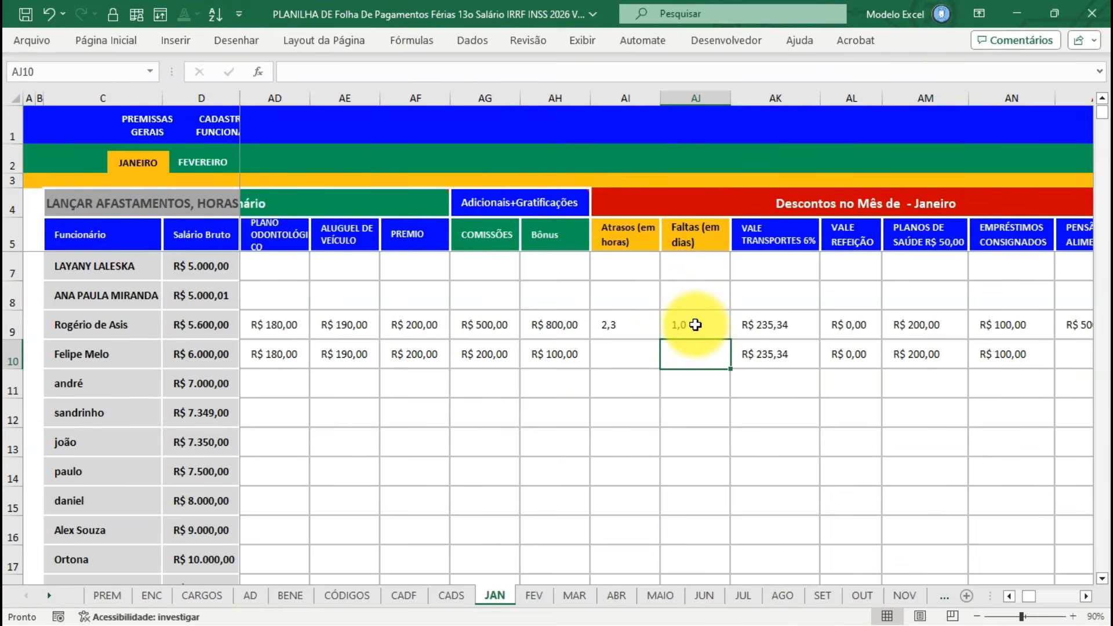
# Inspect row 9's Faltas, Faltas Injustificadas, Vale Transportes 6% and Pensão Alimentícia entries in the Janeiro sheet.
pyautogui.click(1085, 596)
pyautogui.click(1086, 596)
pyautogui.click(1085, 596)
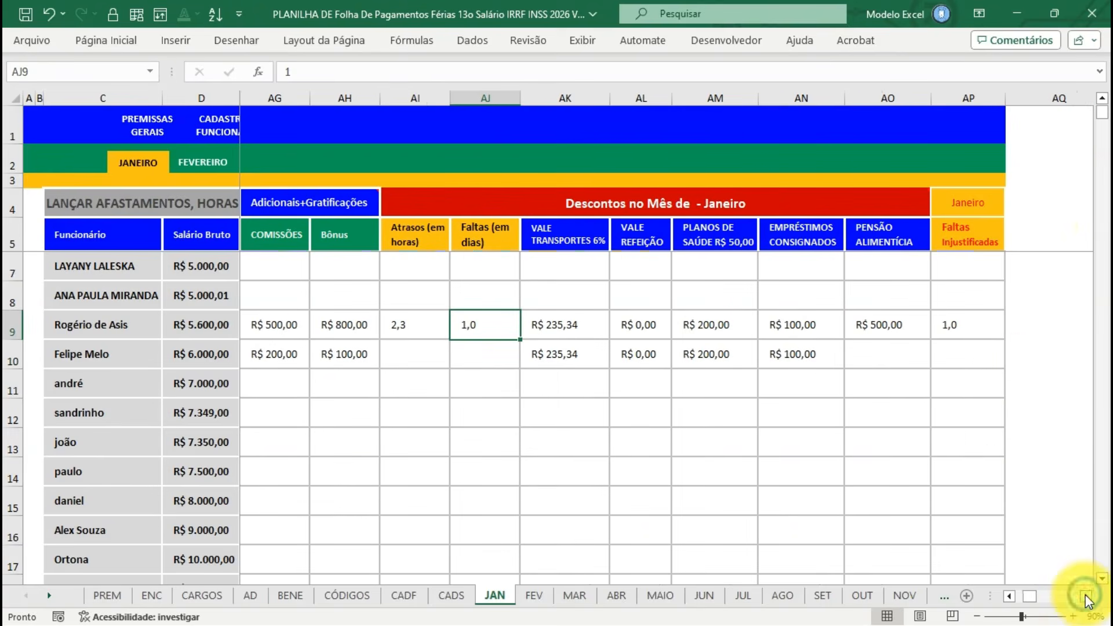
pyautogui.click(962, 327)
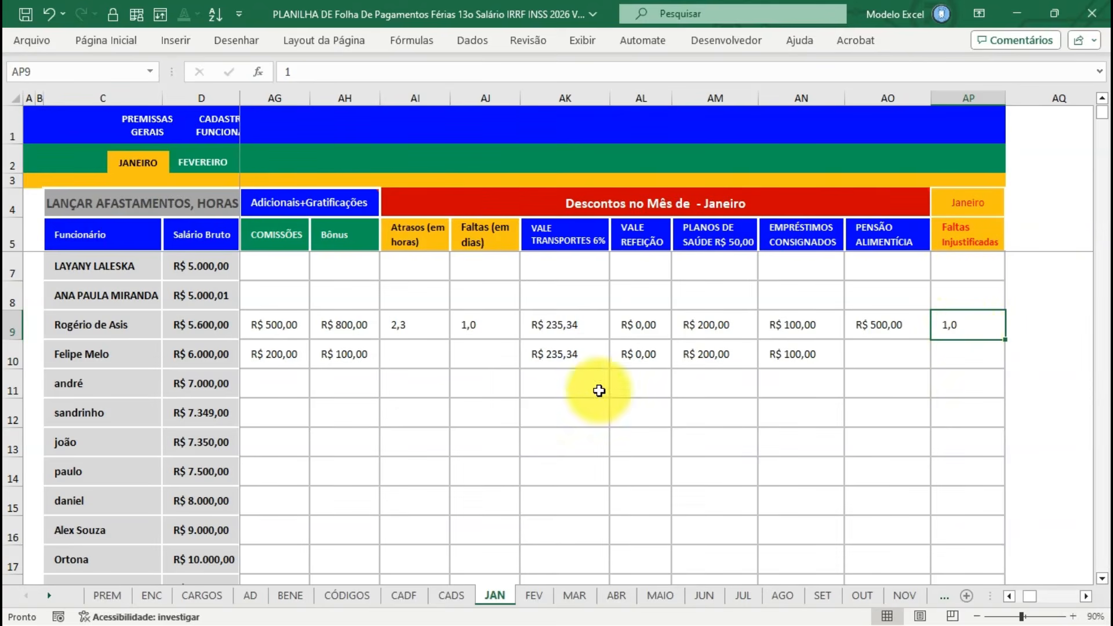
pyautogui.click(571, 326)
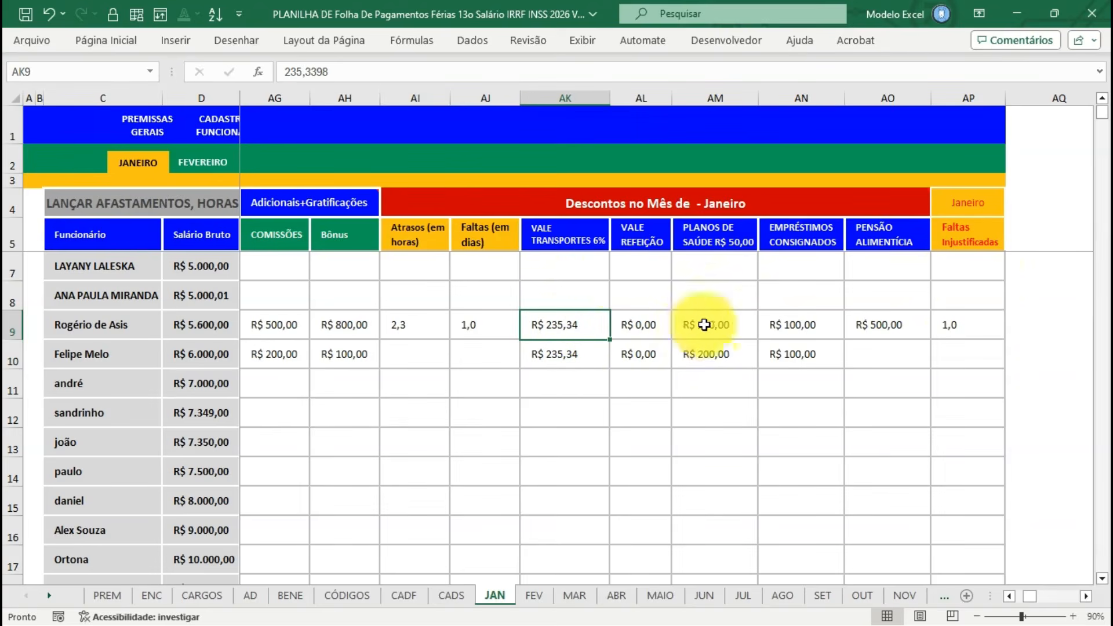
pyautogui.click(860, 316)
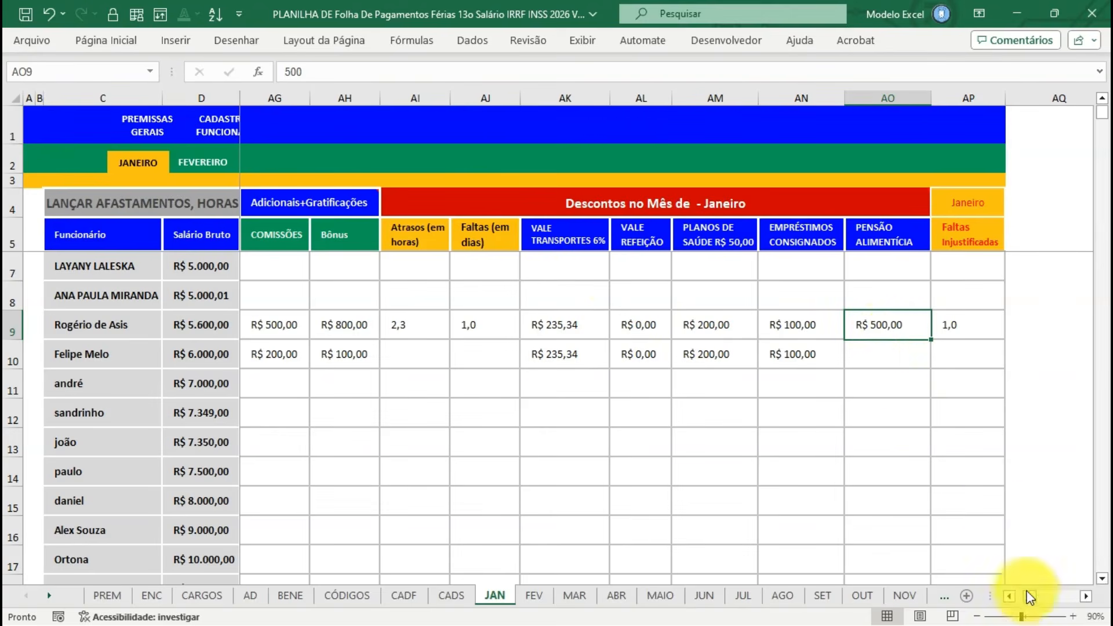
# Return to row 10's Horas Noturnas entry and browse the monthly salary entry sheets from Fevereiro through Maio.
pyautogui.moveTo(1032, 601); pyautogui.dragTo(993, 591)
pyautogui.click(591, 358)
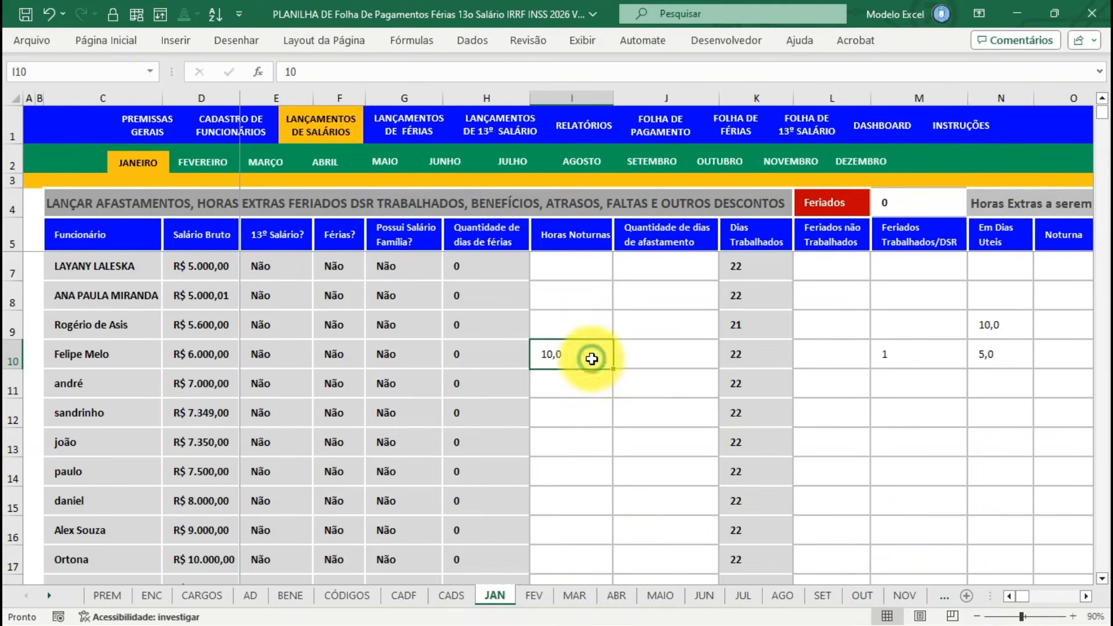
pyautogui.click(194, 161)
pyautogui.click(266, 162)
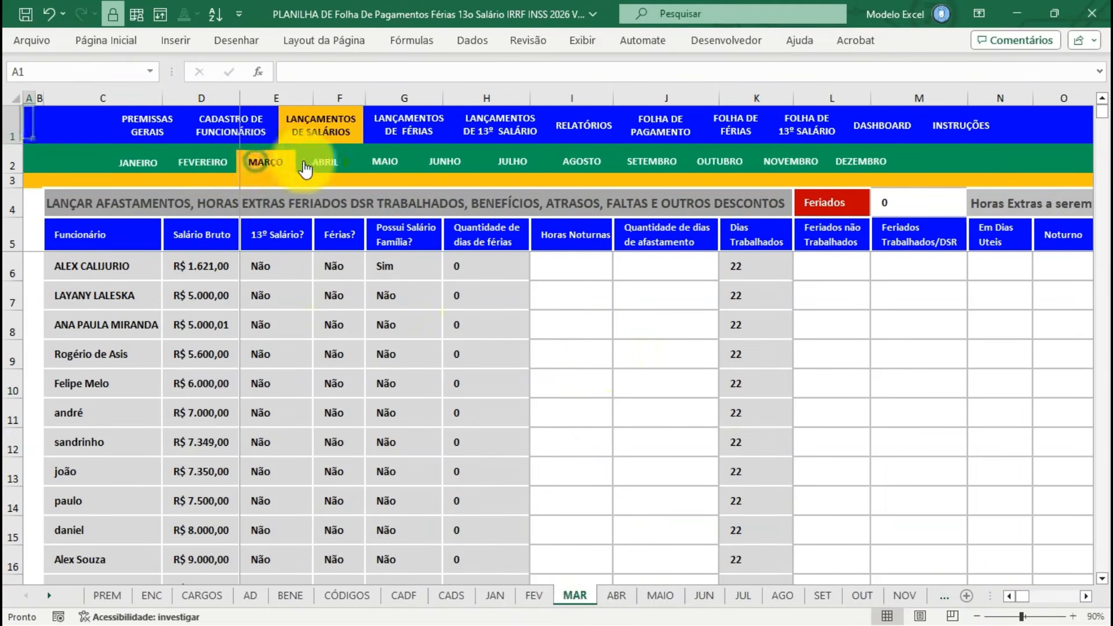
pyautogui.click(324, 162)
pyautogui.click(376, 165)
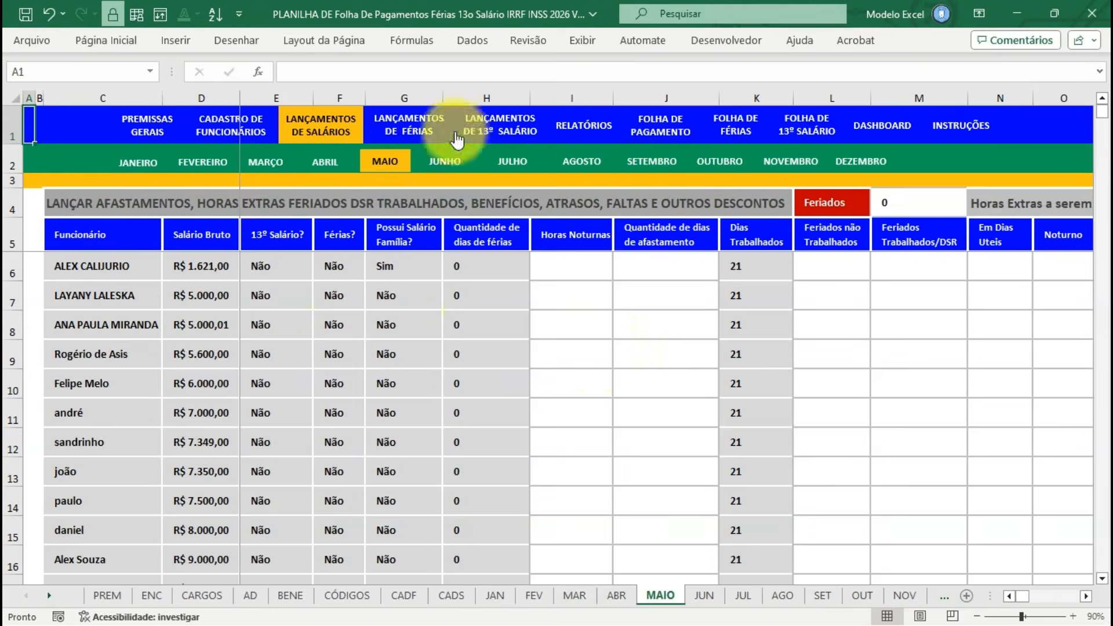
# Open Folha de Pagamento and review the earnings and first discounts on the Janeiro payslip.
pyautogui.click(661, 132)
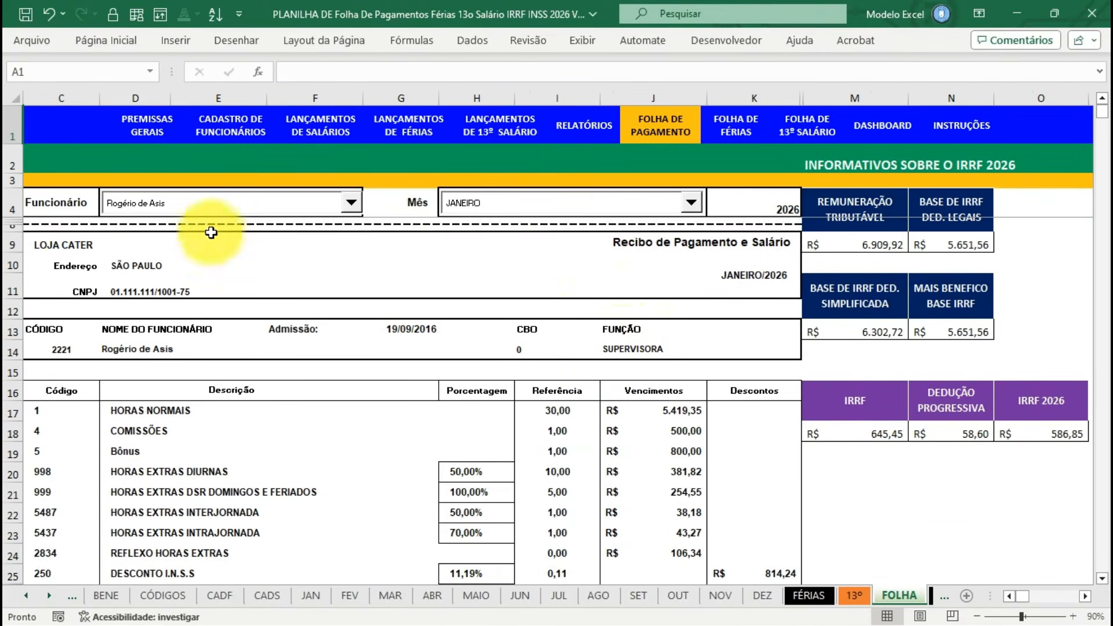
pyautogui.click(261, 217)
pyautogui.click(264, 214)
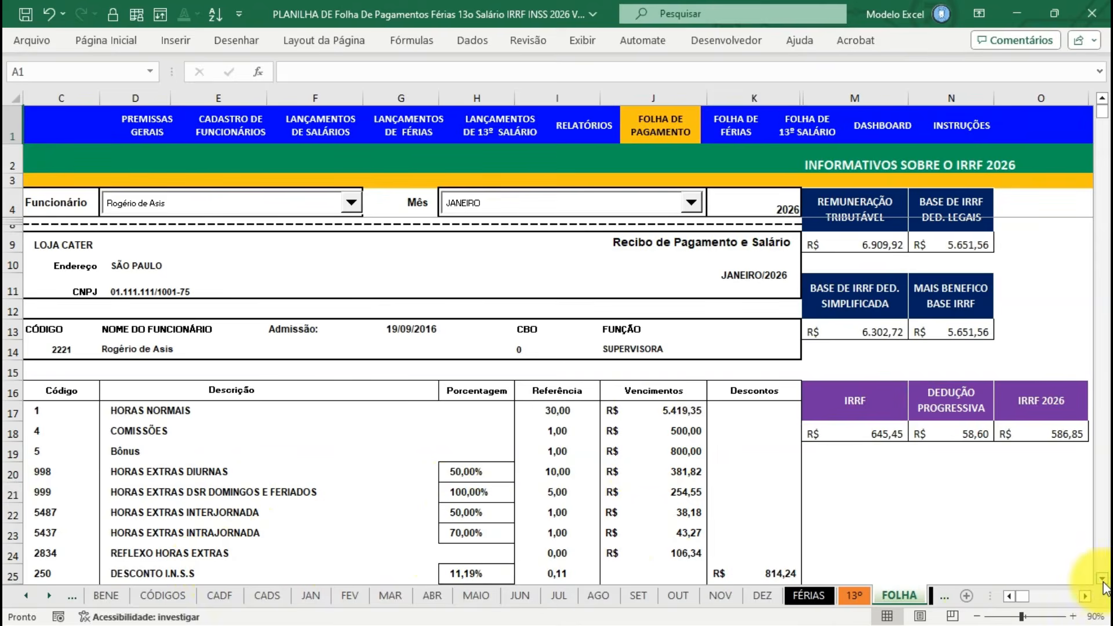
pyautogui.scroll(-1, 1104, 587)
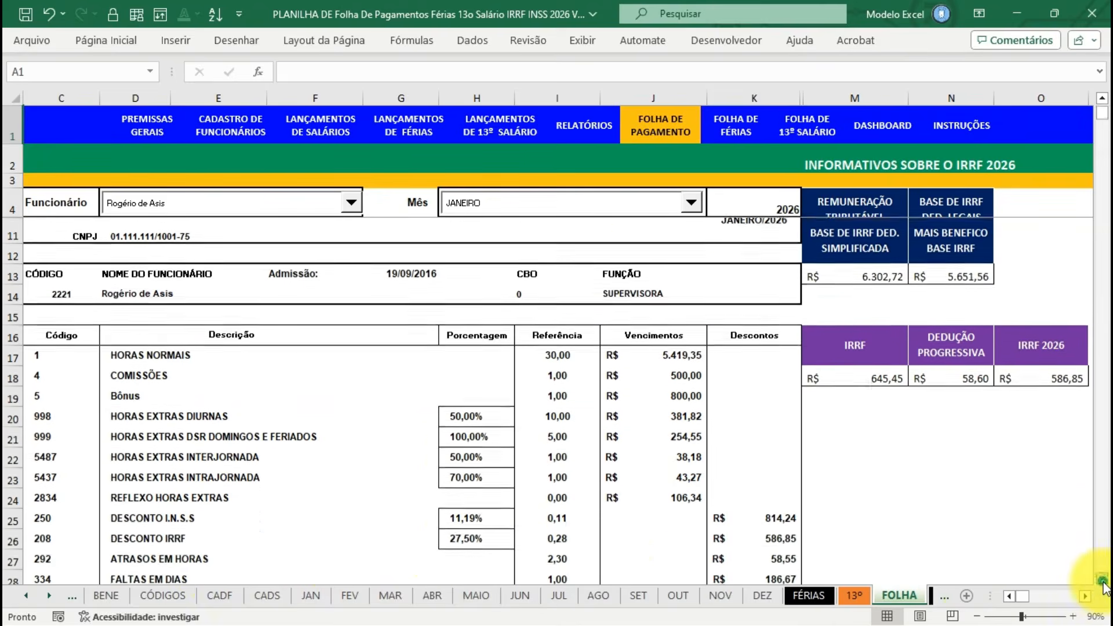
pyautogui.scroll(-3, 1104, 586)
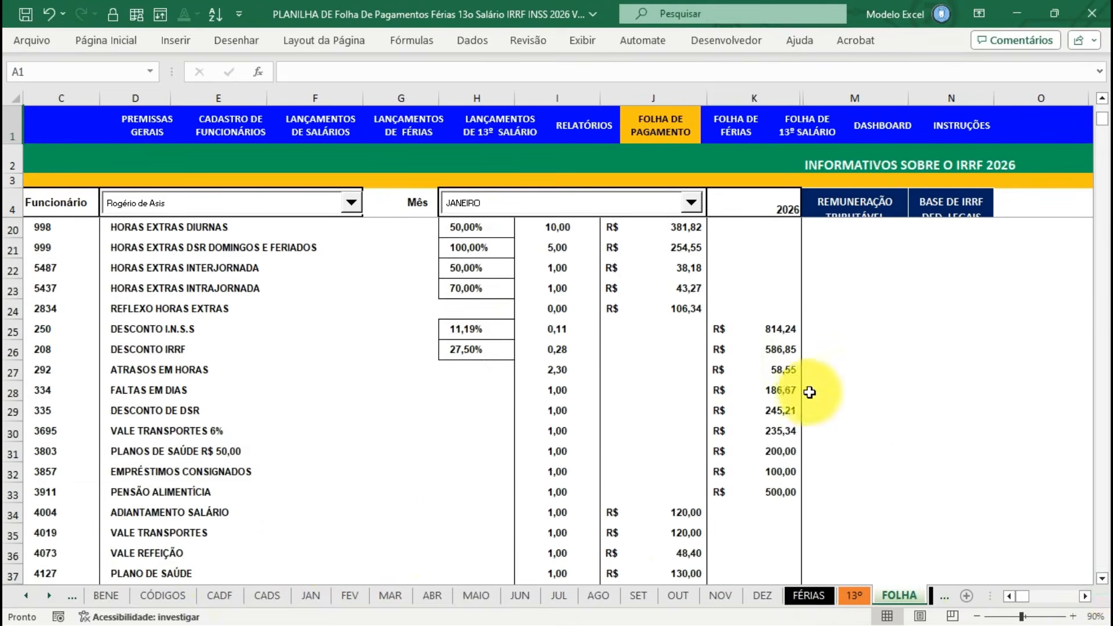
# Go through the payslip's remaining discounts and benefits down to Total dos Vencimentos, Total dos Descontos and Líquido a Receber.
pyautogui.click(1104, 581)
pyautogui.click(1103, 581)
pyautogui.click(1103, 582)
pyautogui.click(1103, 581)
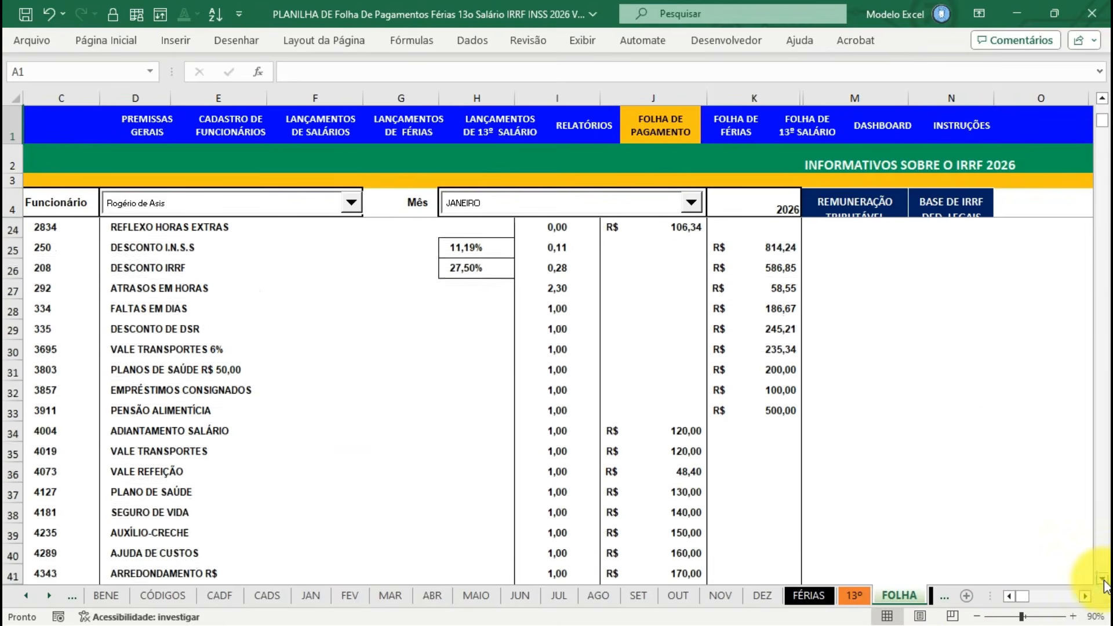
pyautogui.click(1103, 581)
pyautogui.click(1103, 582)
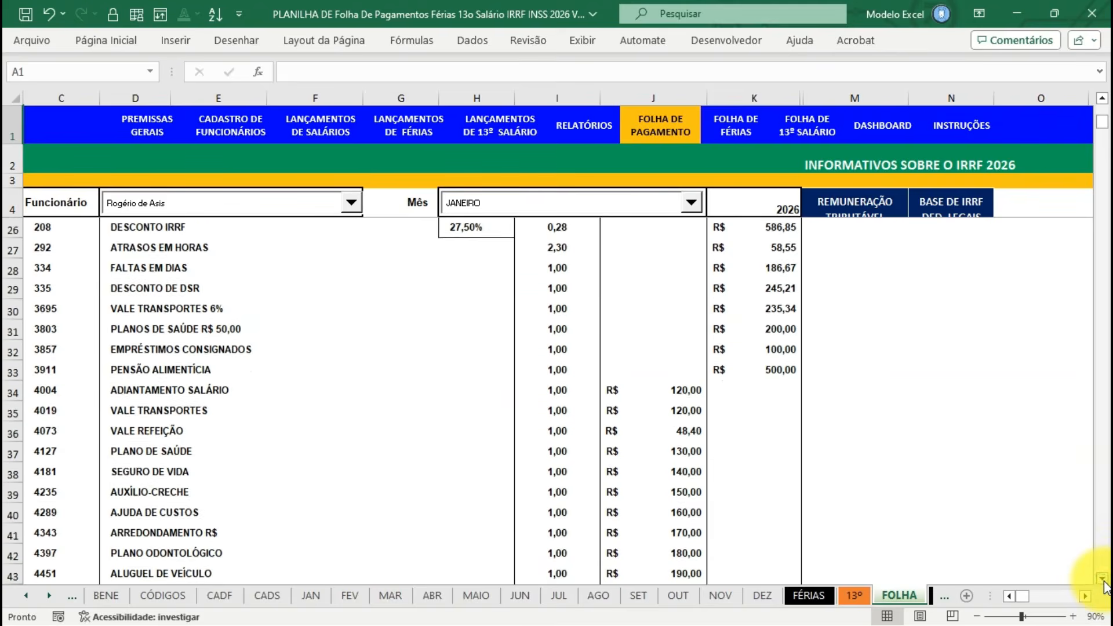
pyautogui.click(1103, 581)
pyautogui.click(1103, 581)
pyautogui.click(1103, 582)
pyautogui.click(1103, 582)
pyautogui.click(1103, 581)
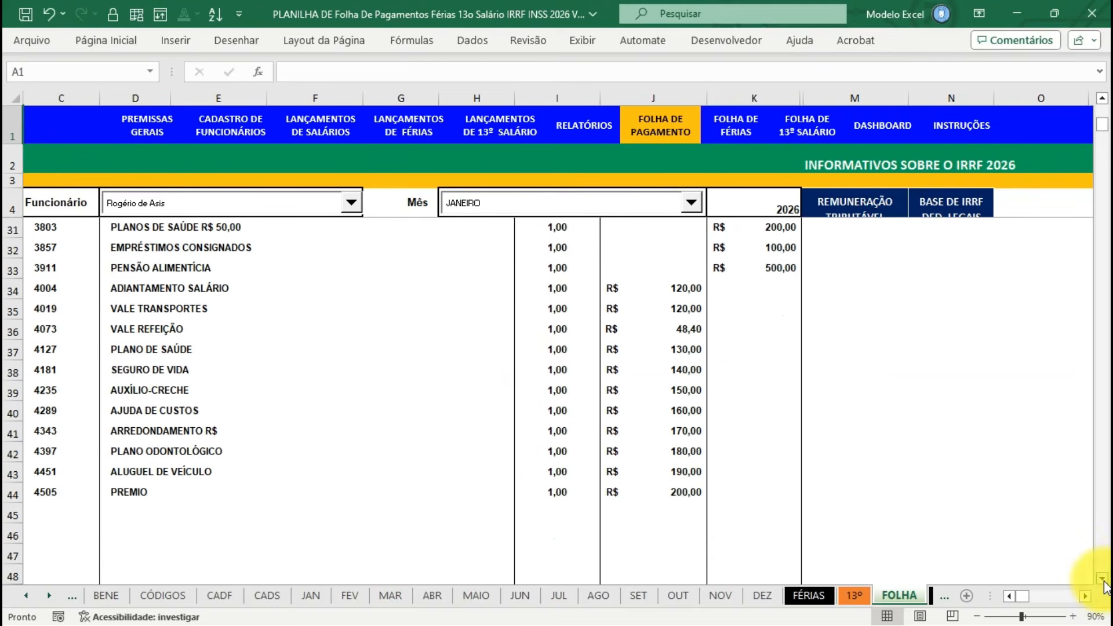
pyautogui.click(1104, 581)
pyautogui.click(1104, 581)
pyautogui.click(1104, 581)
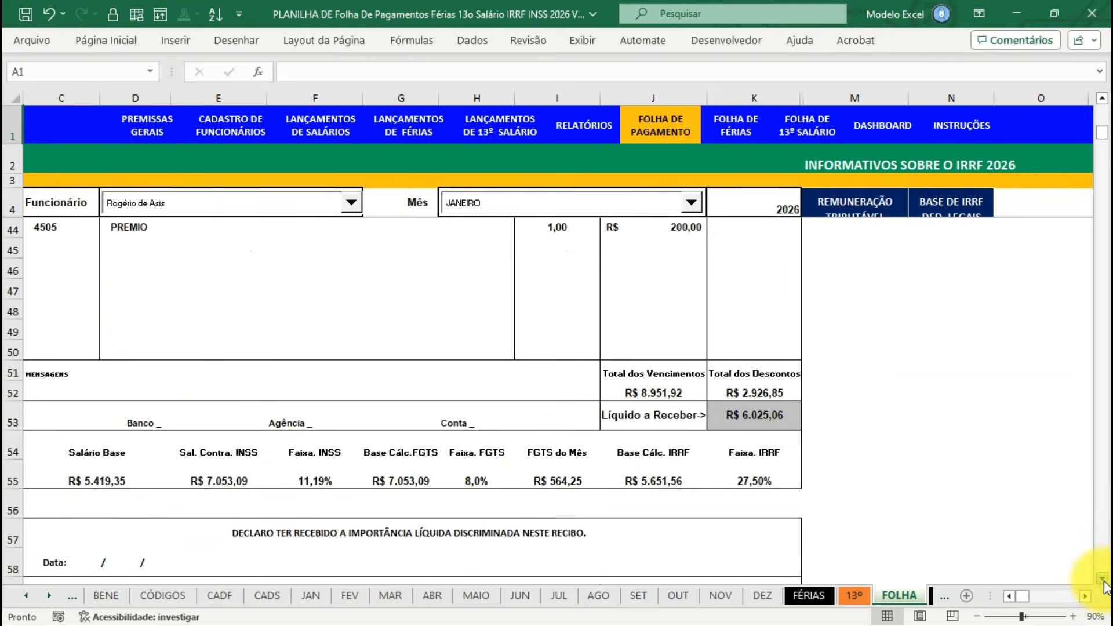
pyautogui.click(1103, 581)
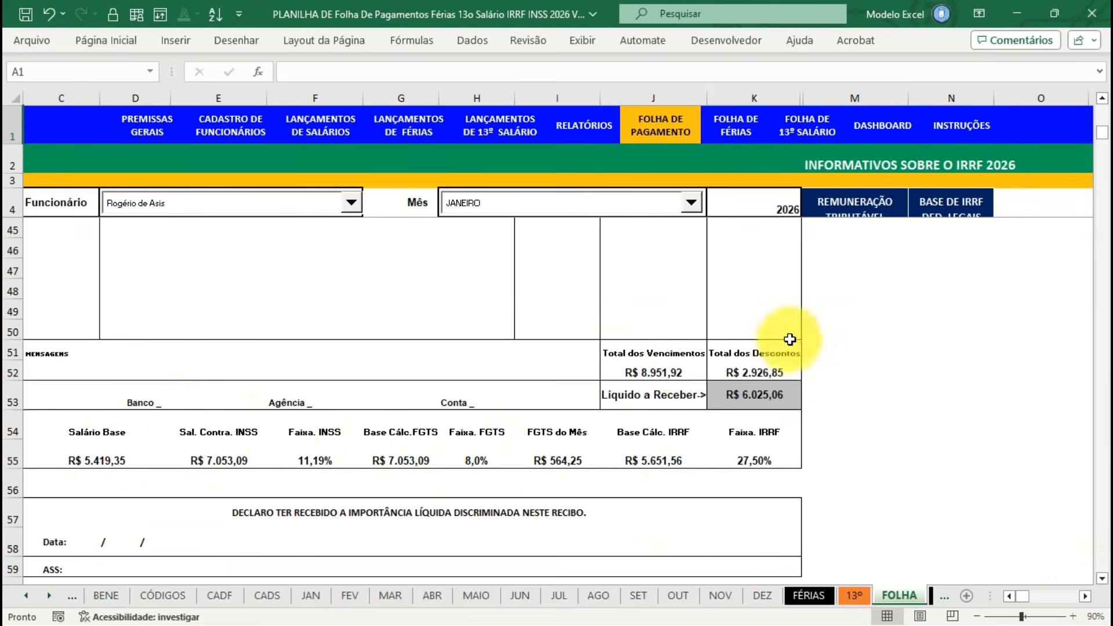
# Examine the IRRF 2026 information beside the payslip and view the months available under Mês.
pyautogui.moveTo(1105, 137); pyautogui.dragTo(1105, 114)
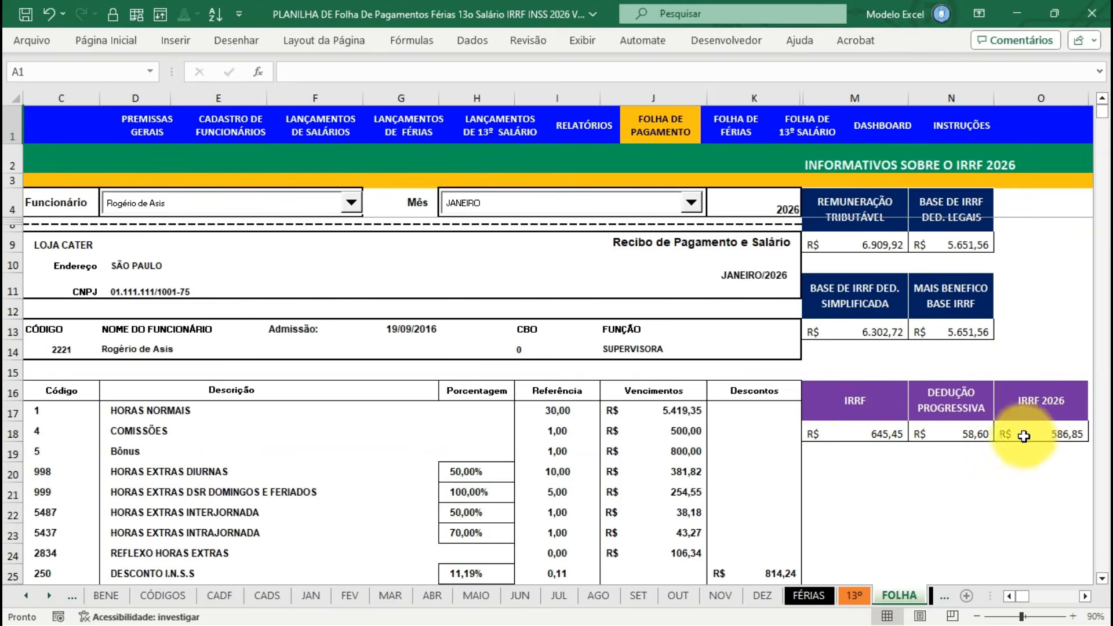
pyautogui.click(669, 203)
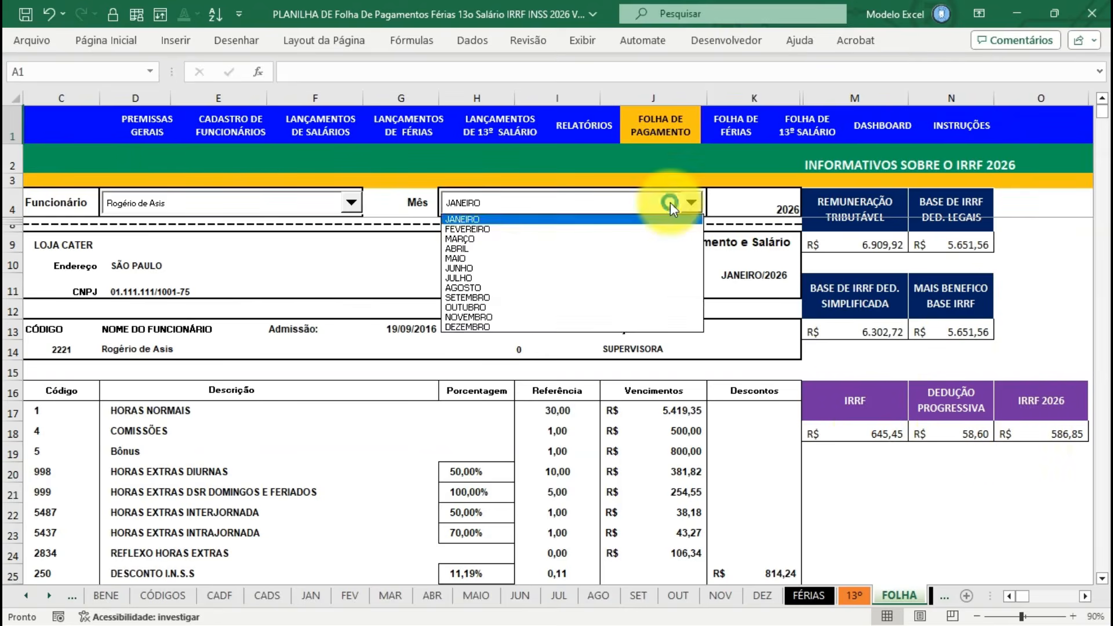
pyautogui.click(669, 202)
# Show the Janeiro payslip of the employee listed after the current one, and finally that of the third employee in the list.
pyautogui.click(281, 202)
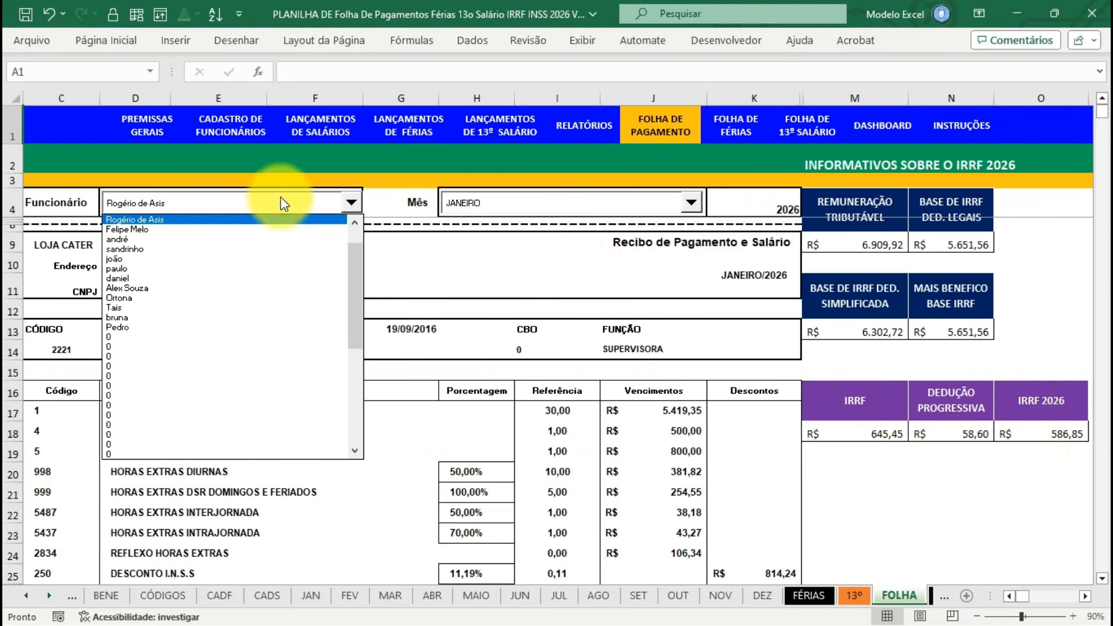
pyautogui.click(167, 228)
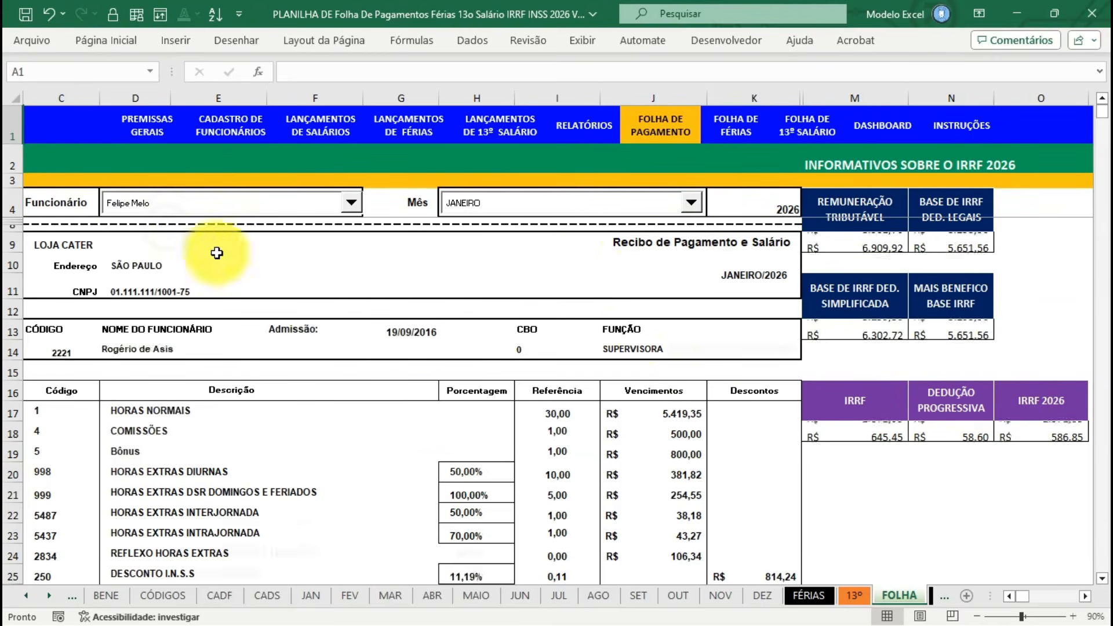
pyautogui.click(351, 203)
pyautogui.click(356, 221)
pyautogui.click(356, 220)
pyautogui.click(356, 221)
pyautogui.click(356, 221)
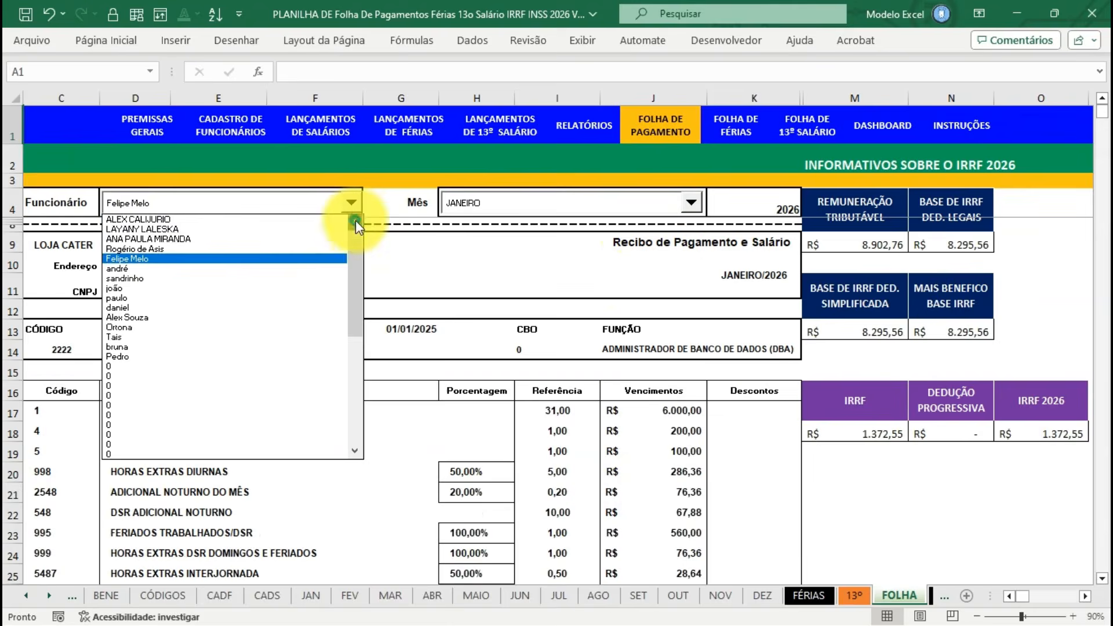
pyautogui.click(221, 239)
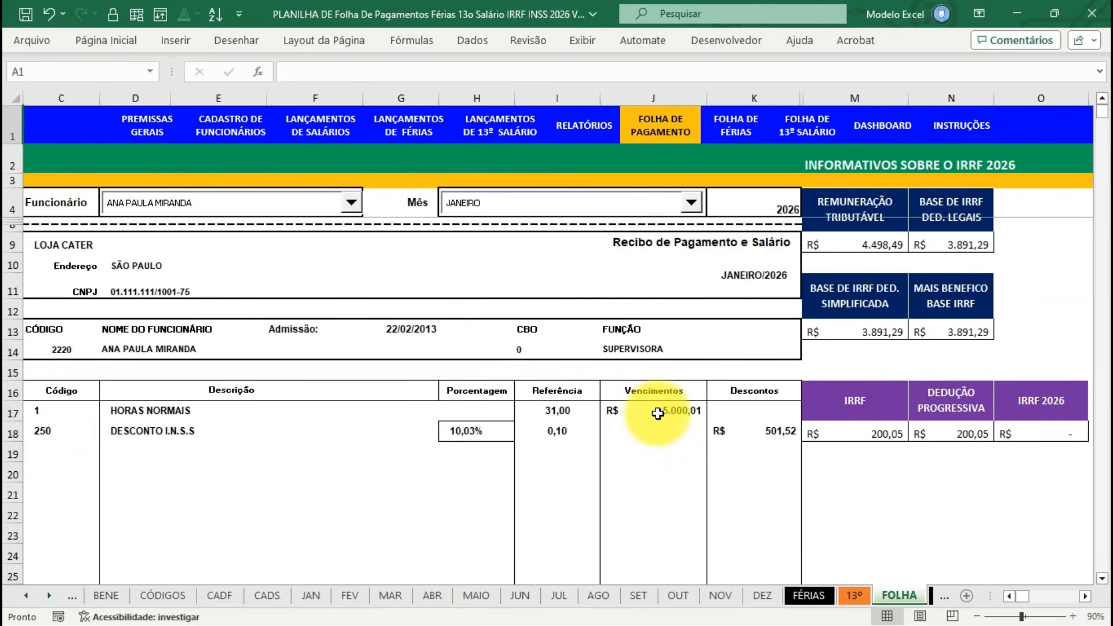
# Open Encargos e Impostos under Premissas Gerais and review the INSS, IRRF and Tabela Auxiliar IRRF 2026 tables.
pyautogui.click(148, 125)
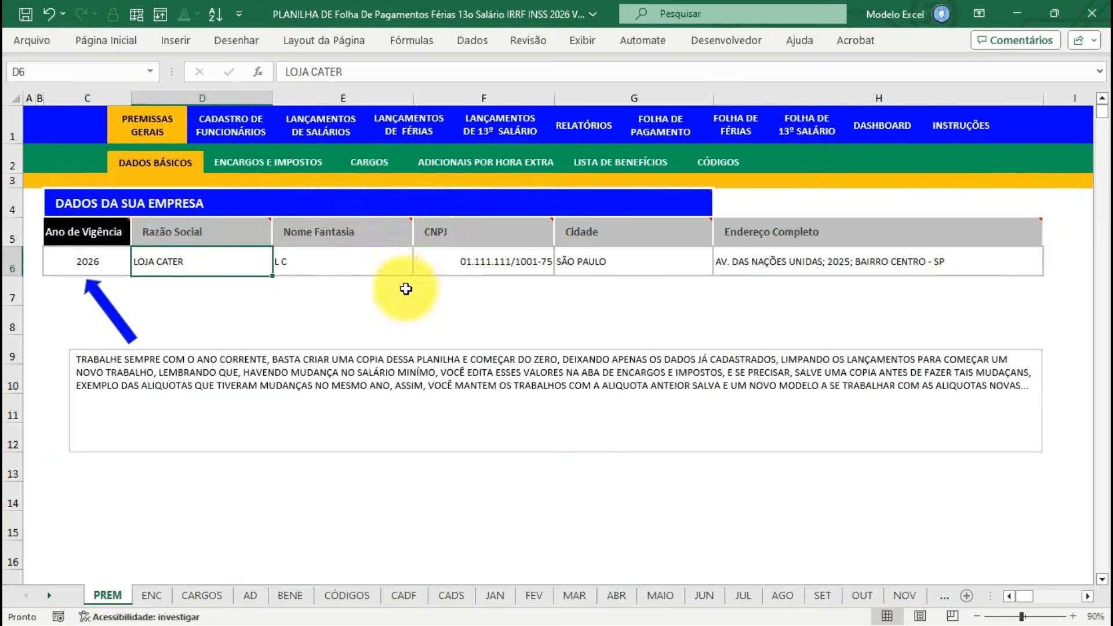
pyautogui.click(313, 163)
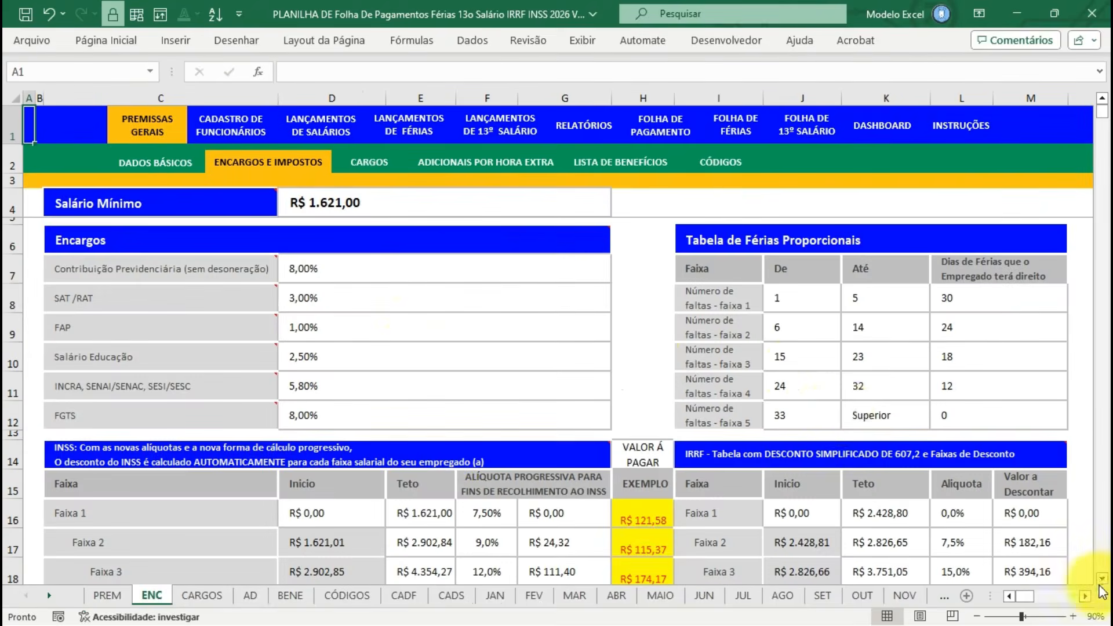
pyautogui.scroll(-5, 1101, 585)
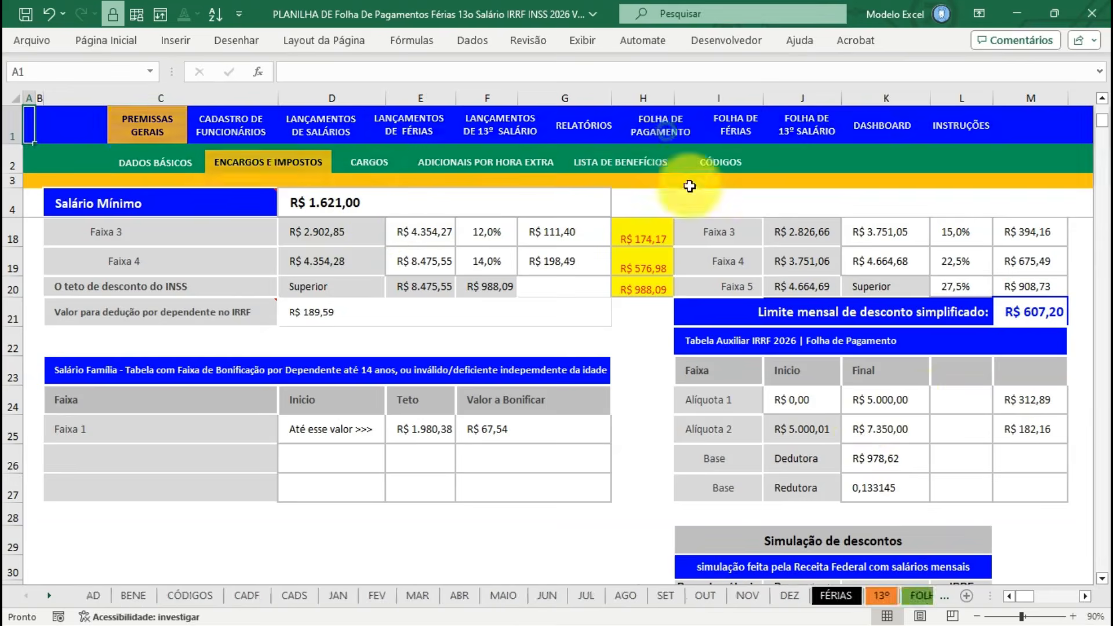
# Return to Folha de Pagamento and review the selected employee's payslip down to its totals and signature area.
pyautogui.click(661, 125)
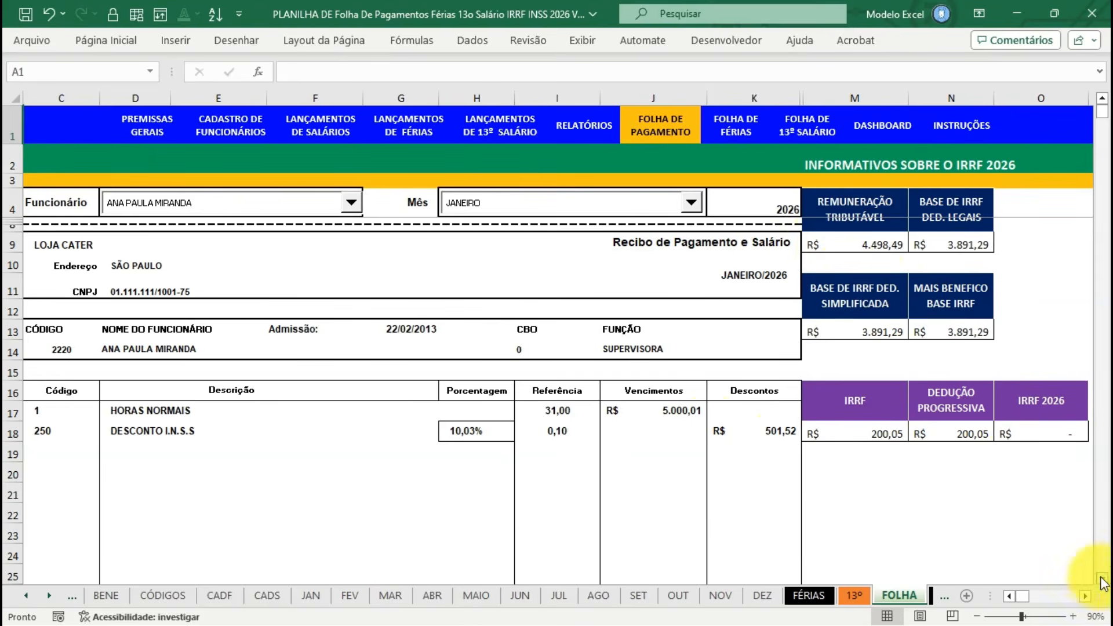
pyautogui.scroll(-8, 1101, 581)
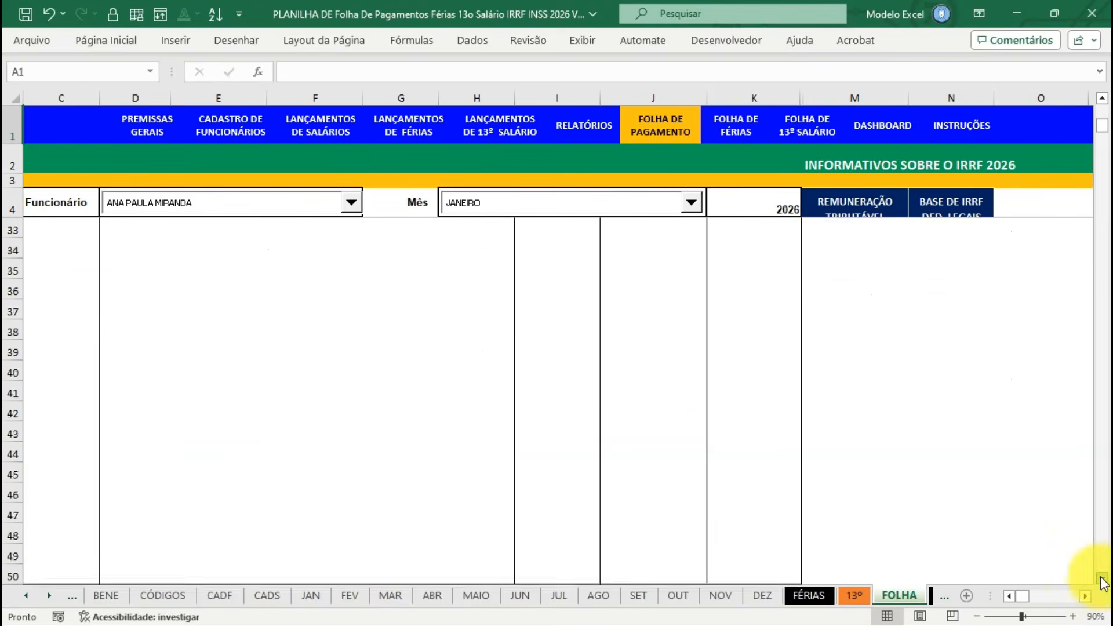
pyautogui.scroll(-4, 1101, 581)
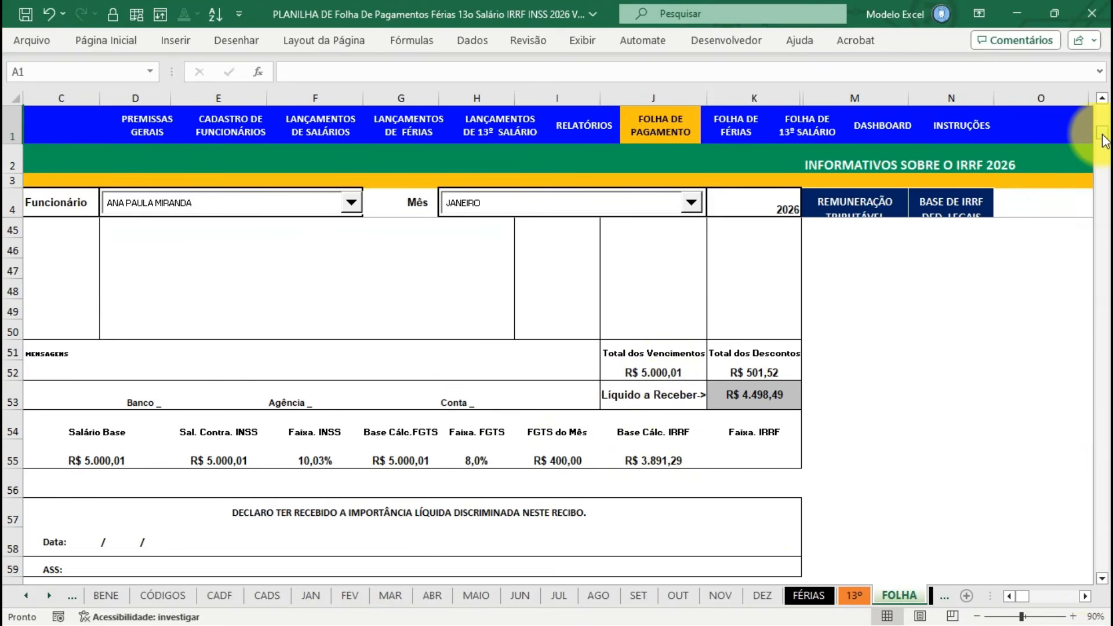
pyautogui.moveTo(1101, 136); pyautogui.dragTo(1102, 105)
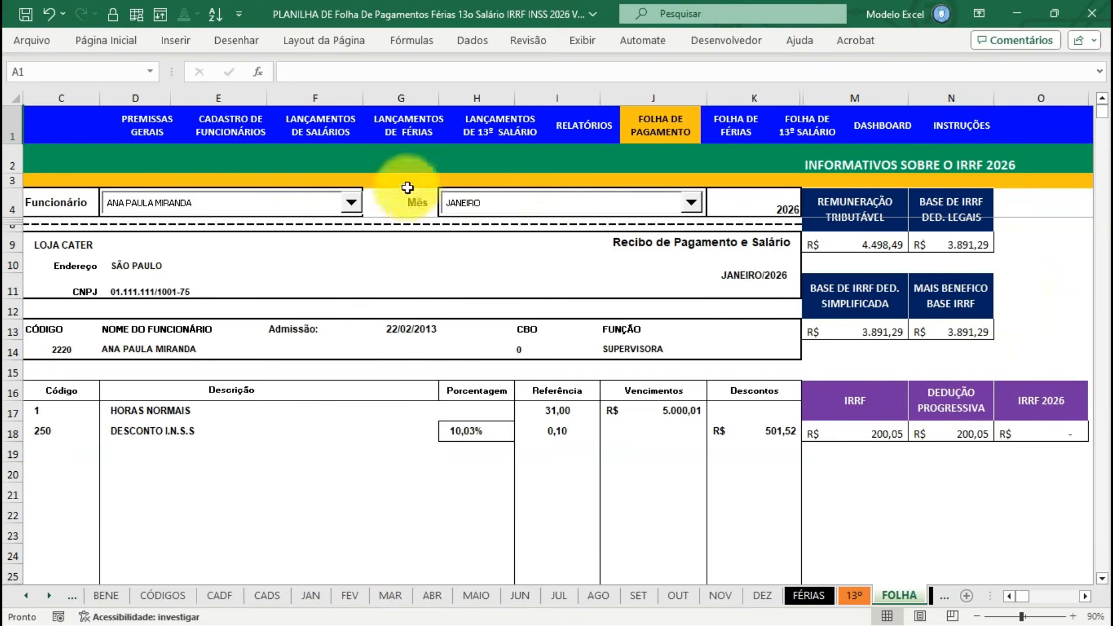
# Revisit the Janeiro salary entries and open Lançamentos de Férias to view the vacation periods.
pyautogui.click(322, 126)
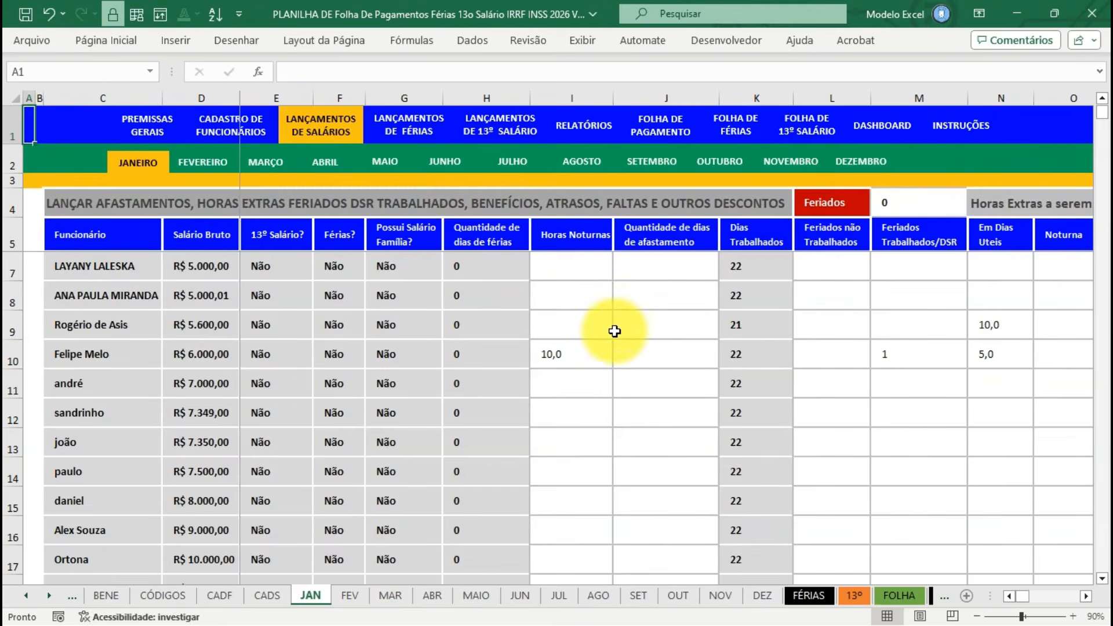
pyautogui.click(409, 125)
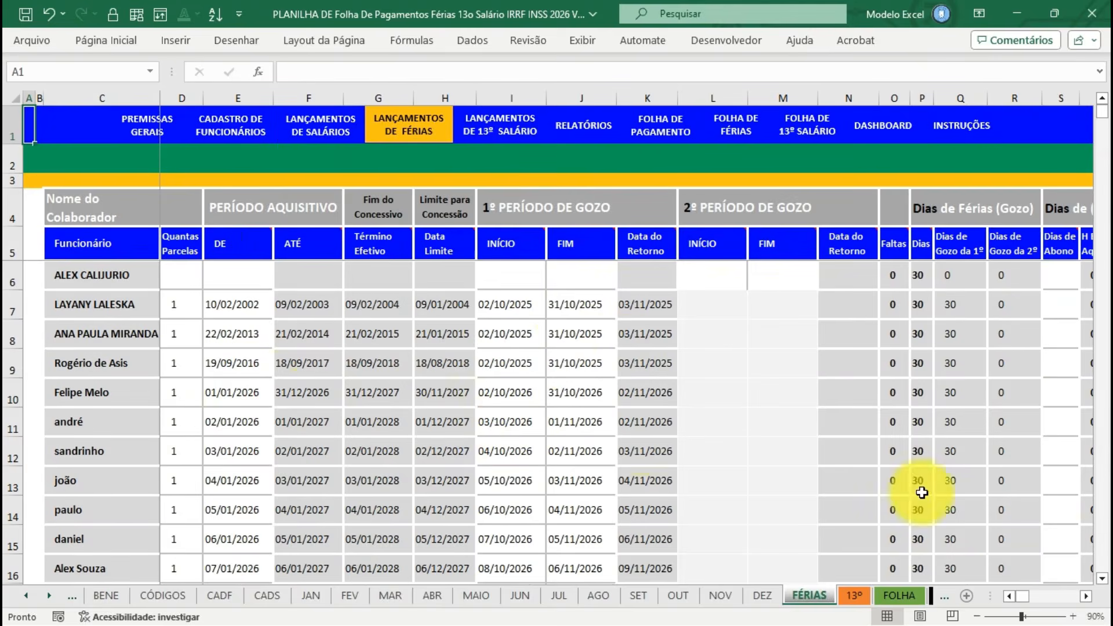
# Examine the Quantas Parcelas, Período Aquisitivo and 1º Período de Gozo fields for the employees in rows 9 and 10.
pyautogui.click(179, 366)
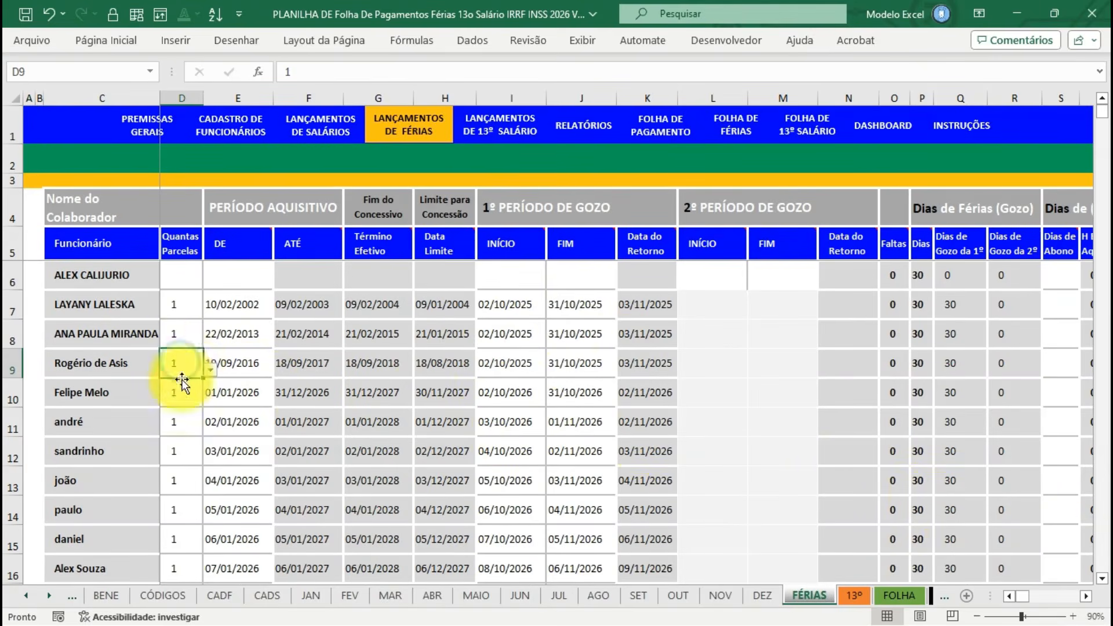
pyautogui.click(210, 374)
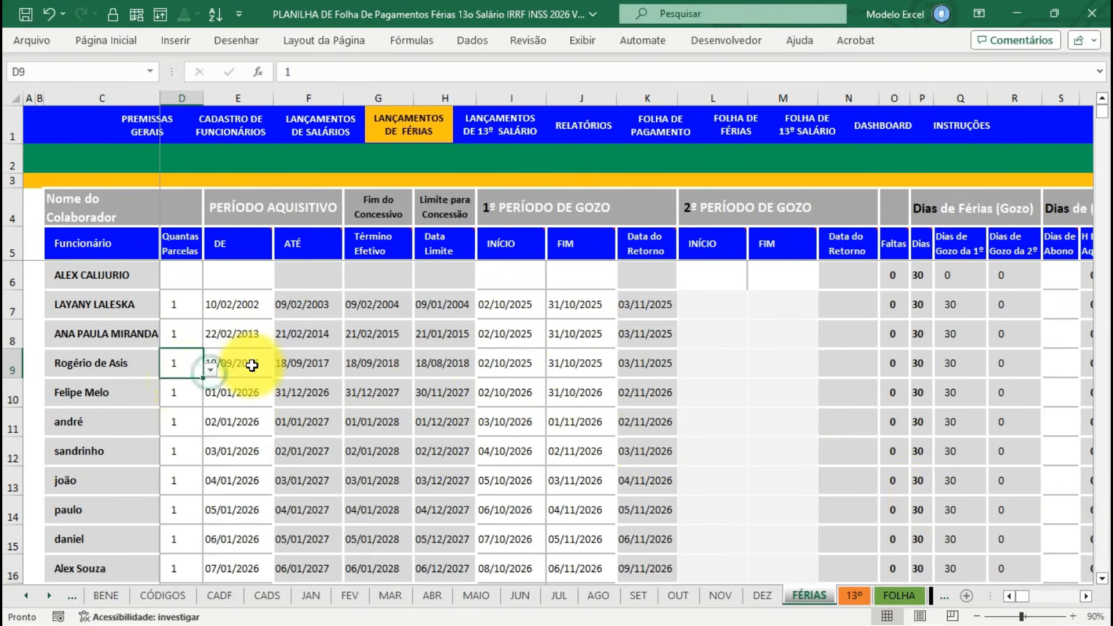
pyautogui.click(252, 365)
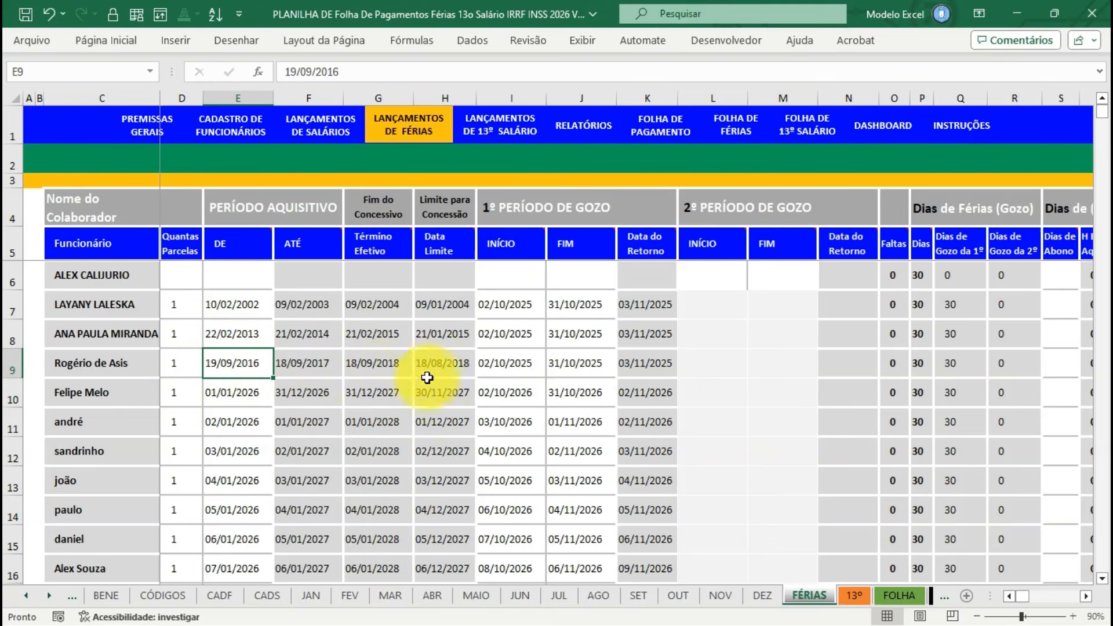
pyautogui.click(516, 363)
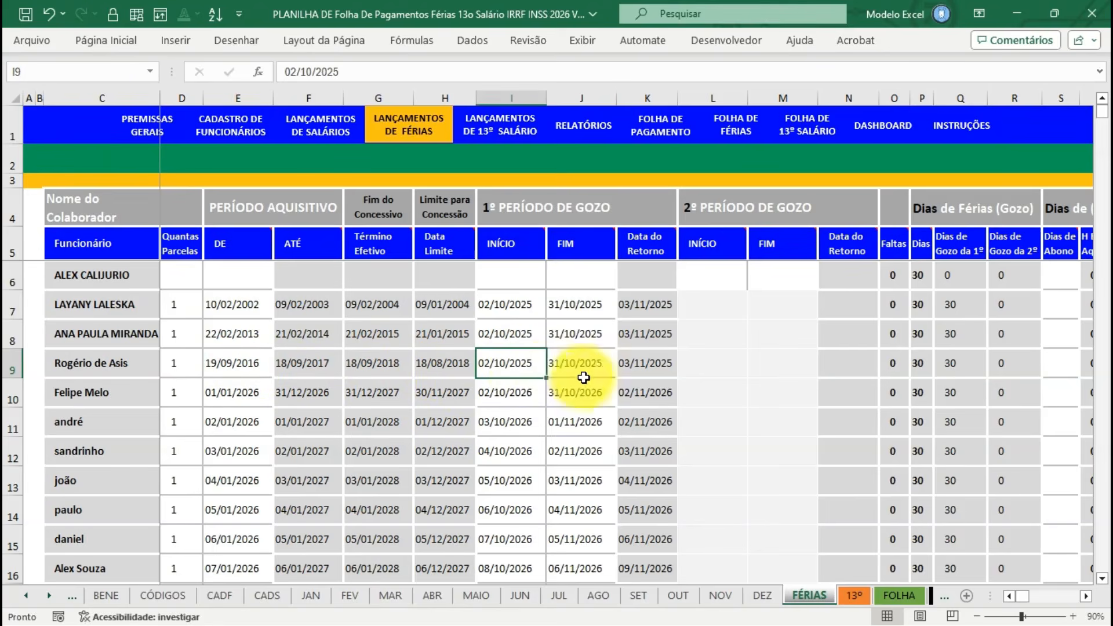
pyautogui.click(570, 394)
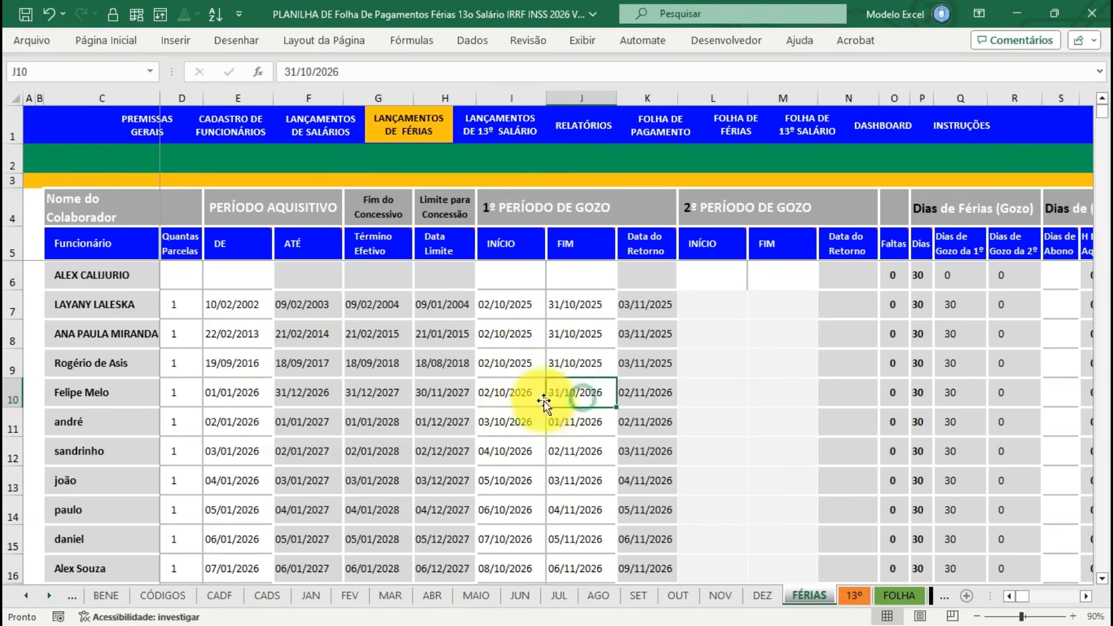
pyautogui.click(522, 395)
pyautogui.click(567, 391)
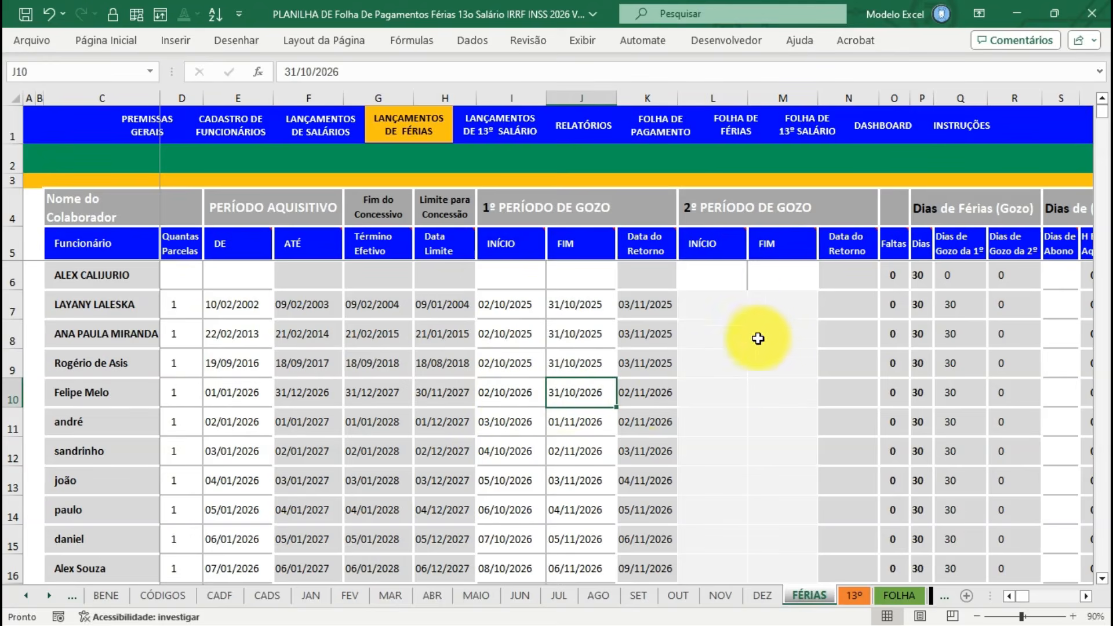
# Examine the 2º Período de Gozo and Dias de Abono fields in row 10 and the columns through Adicional de Férias.
pyautogui.click(713, 388)
pyautogui.click(767, 387)
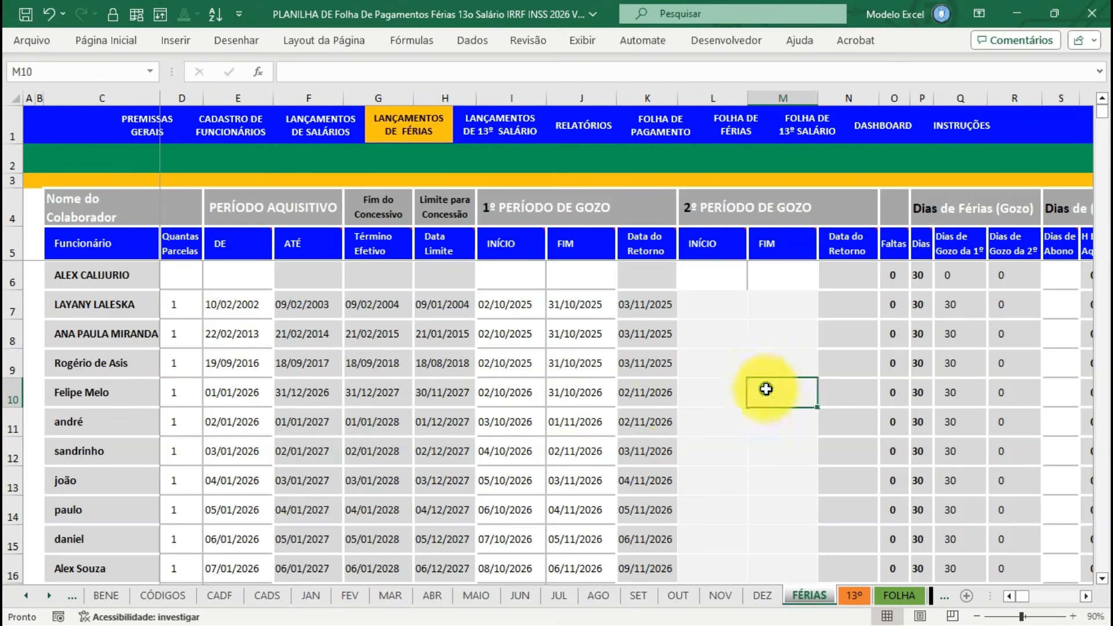
pyautogui.click(710, 390)
pyautogui.click(768, 395)
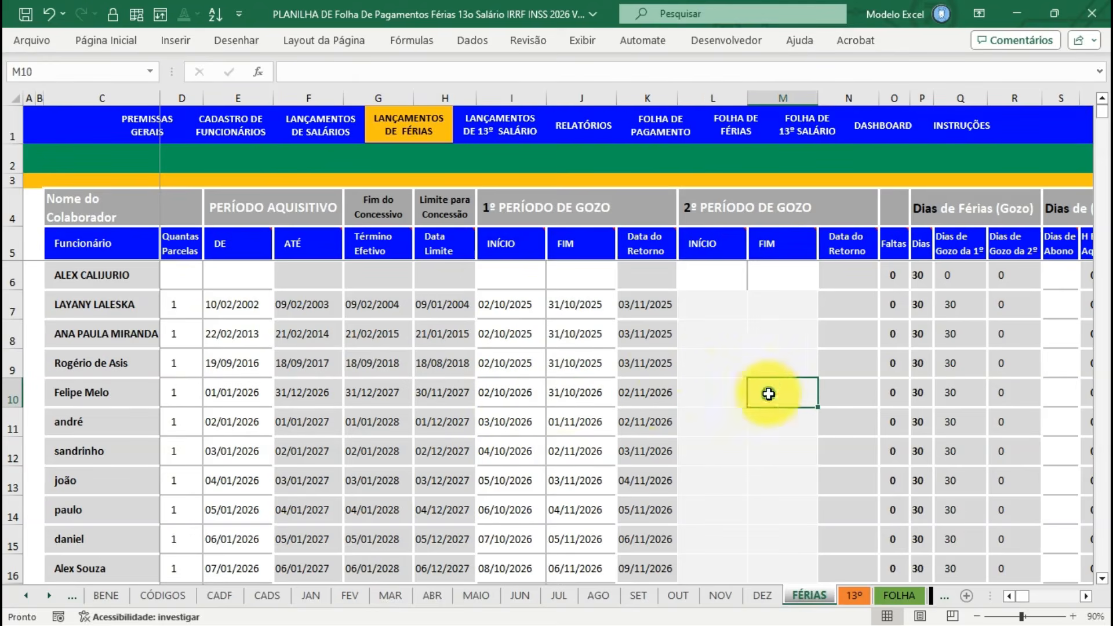
pyautogui.click(1050, 392)
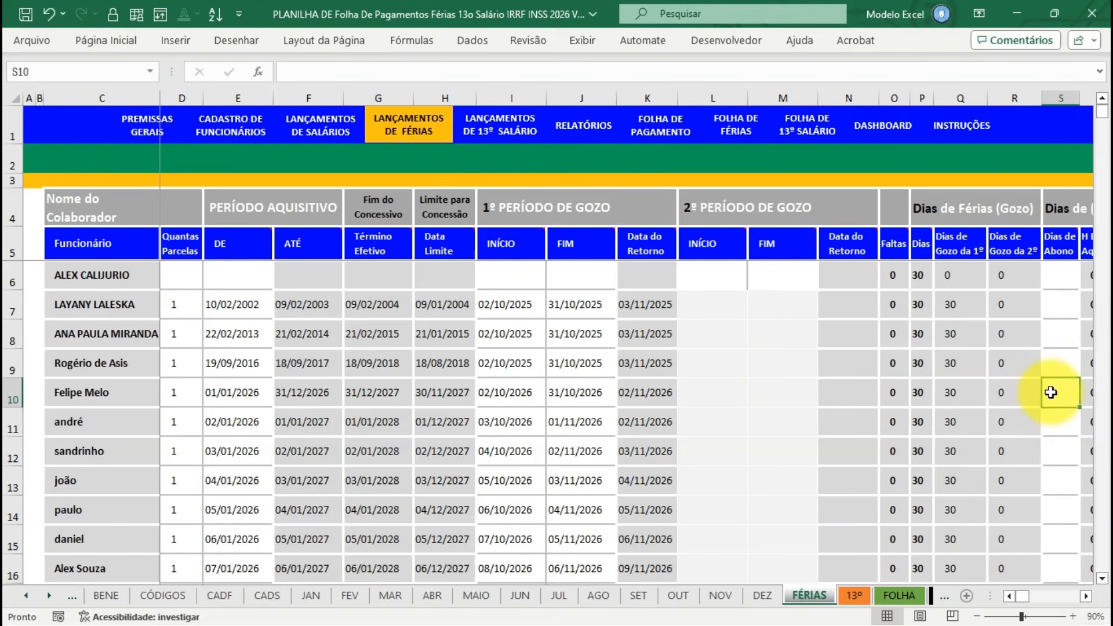
pyautogui.click(1085, 596)
pyautogui.click(1085, 596)
pyautogui.click(1085, 597)
pyautogui.click(1085, 596)
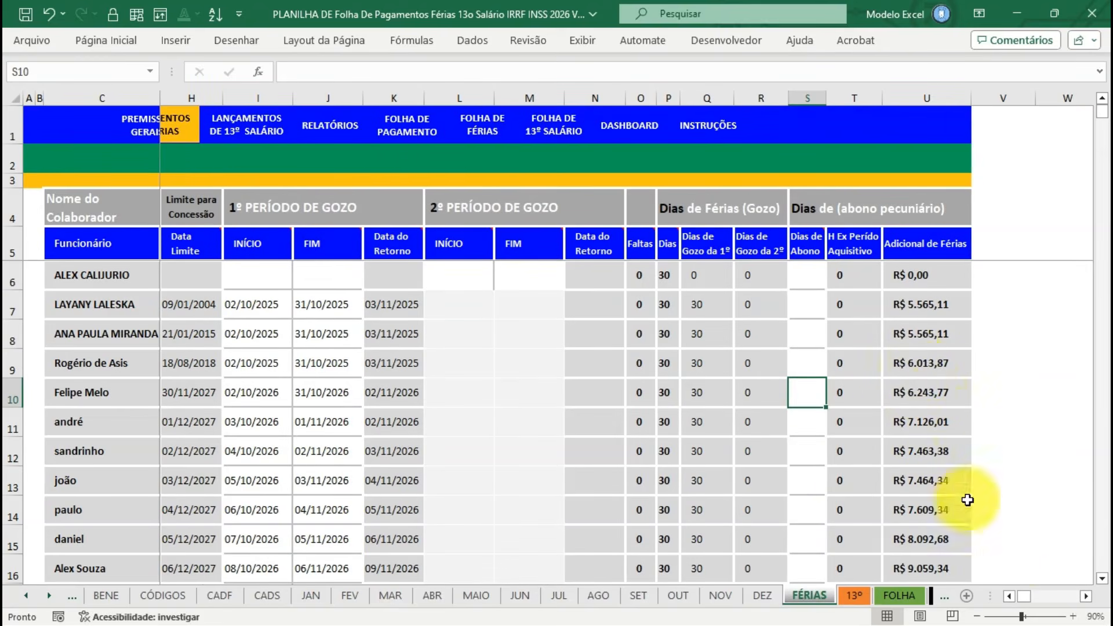
pyautogui.click(1009, 596)
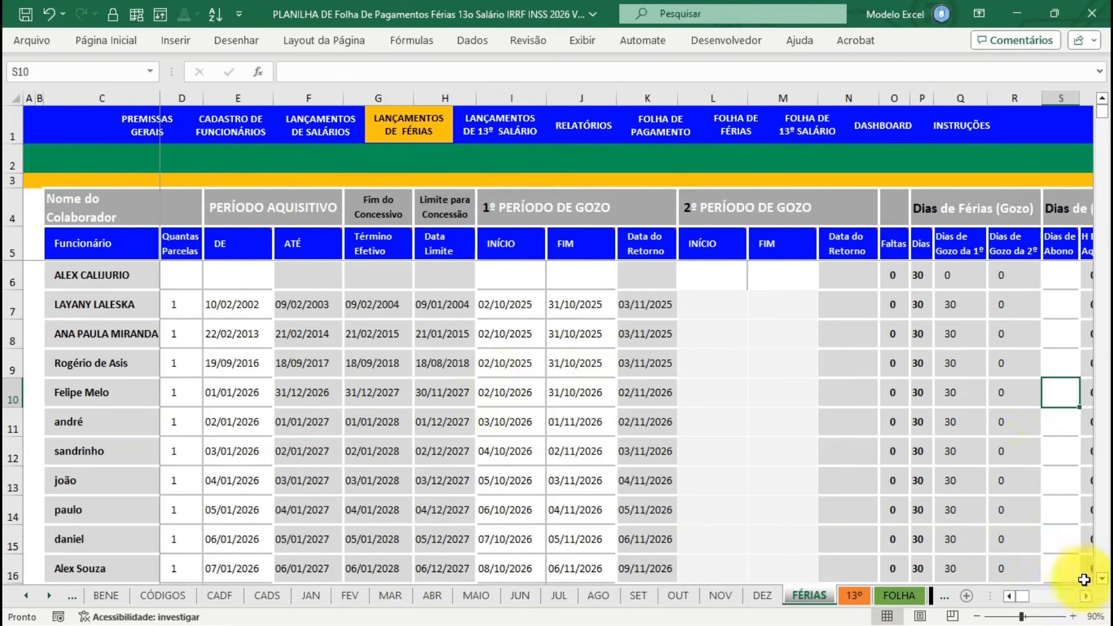
pyautogui.click(1086, 597)
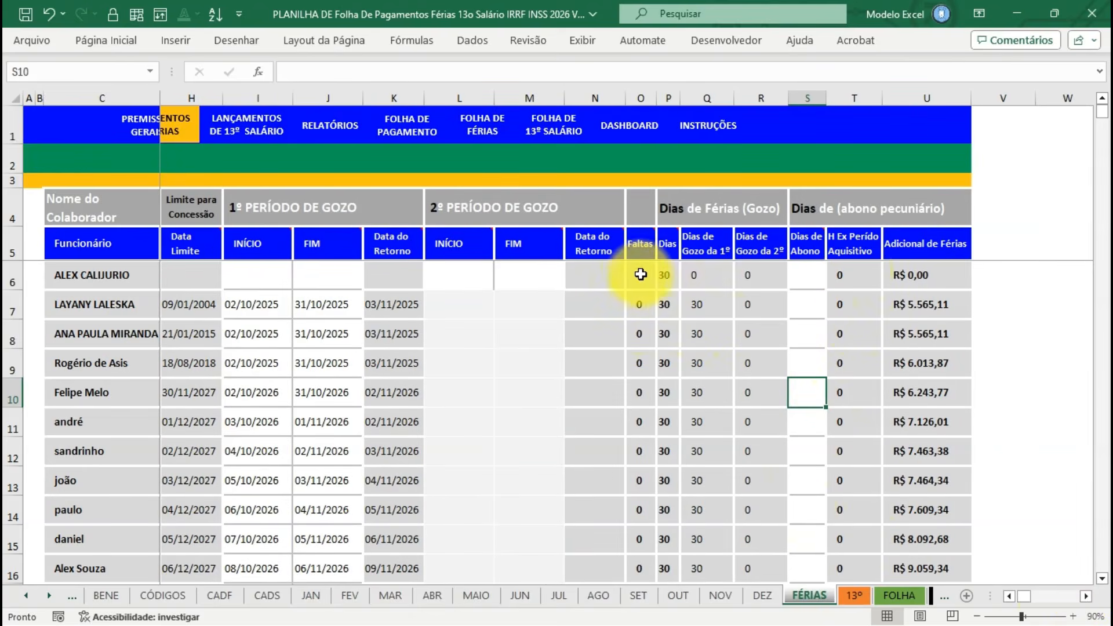
pyautogui.click(1009, 596)
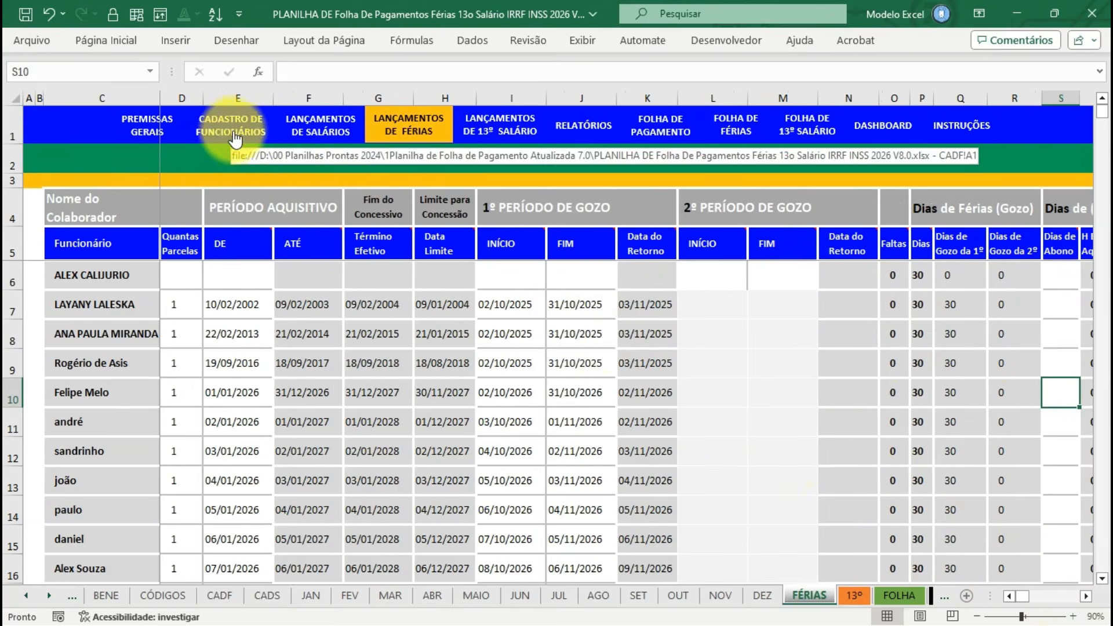
# Open Salário para Férias under Cadastro de Funcionários and review row 19's gross salaries for Janeiro through Março.
pyautogui.click(318, 131)
pyautogui.click(230, 125)
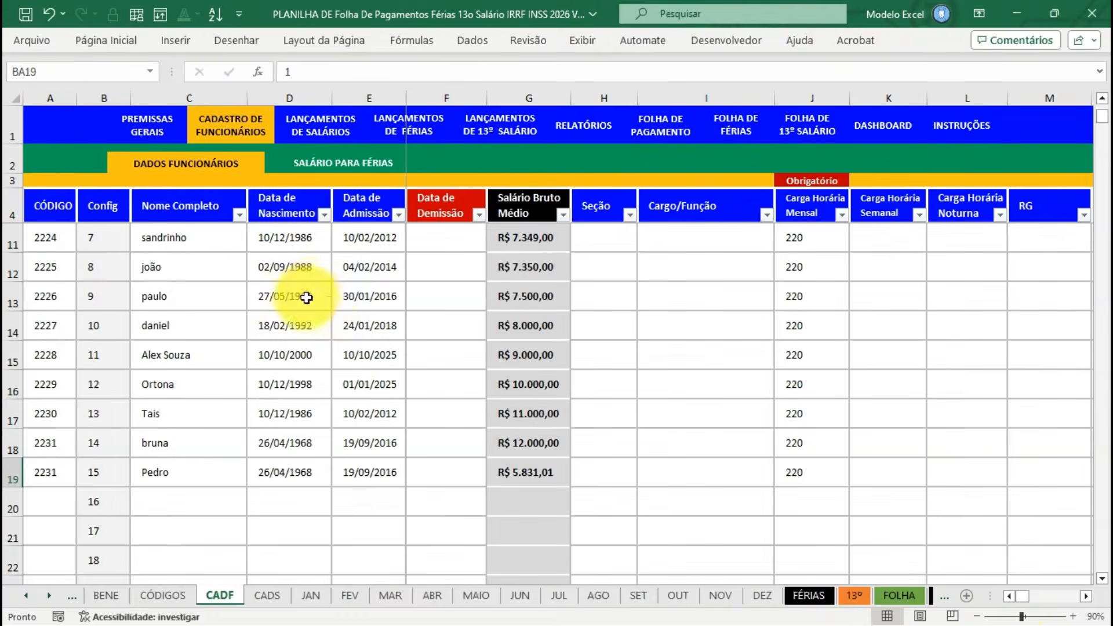
pyautogui.click(355, 168)
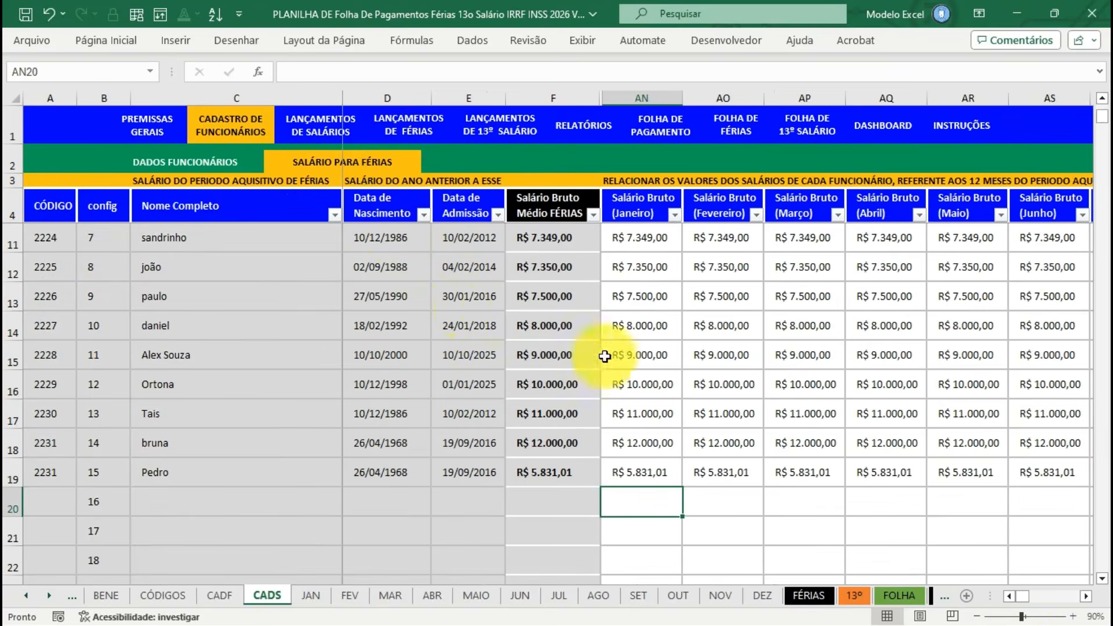
pyautogui.click(642, 471)
pyautogui.click(715, 470)
pyautogui.click(795, 473)
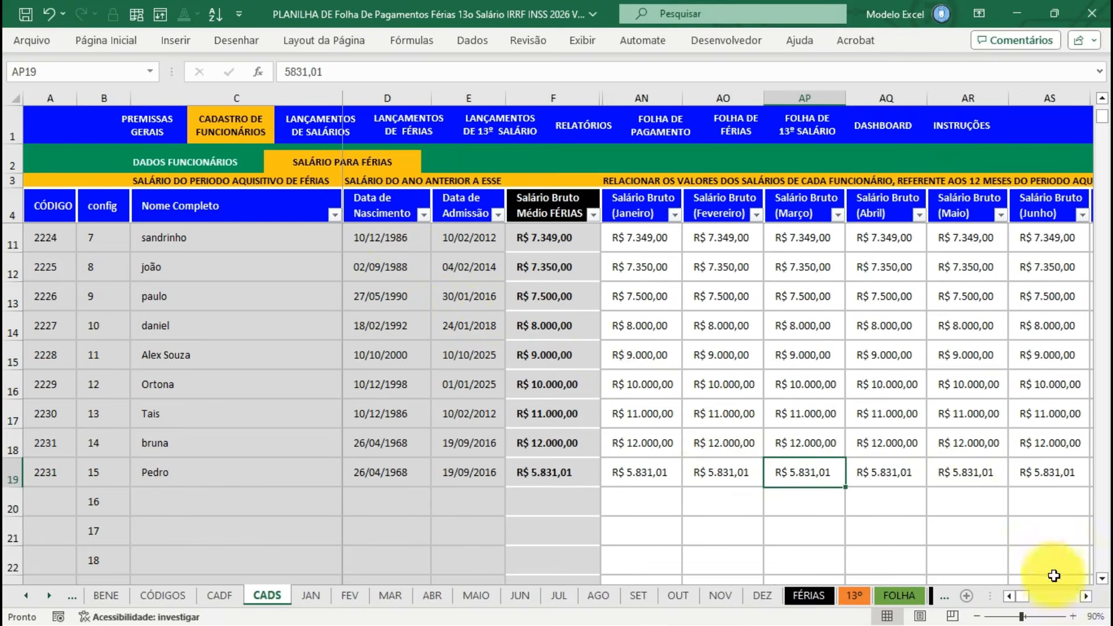
# Examine the acquisition-period input columns for total additional pay, overtime hours and unjustified absences.
pyautogui.moveTo(1084, 598); pyautogui.dragTo(1085, 603)
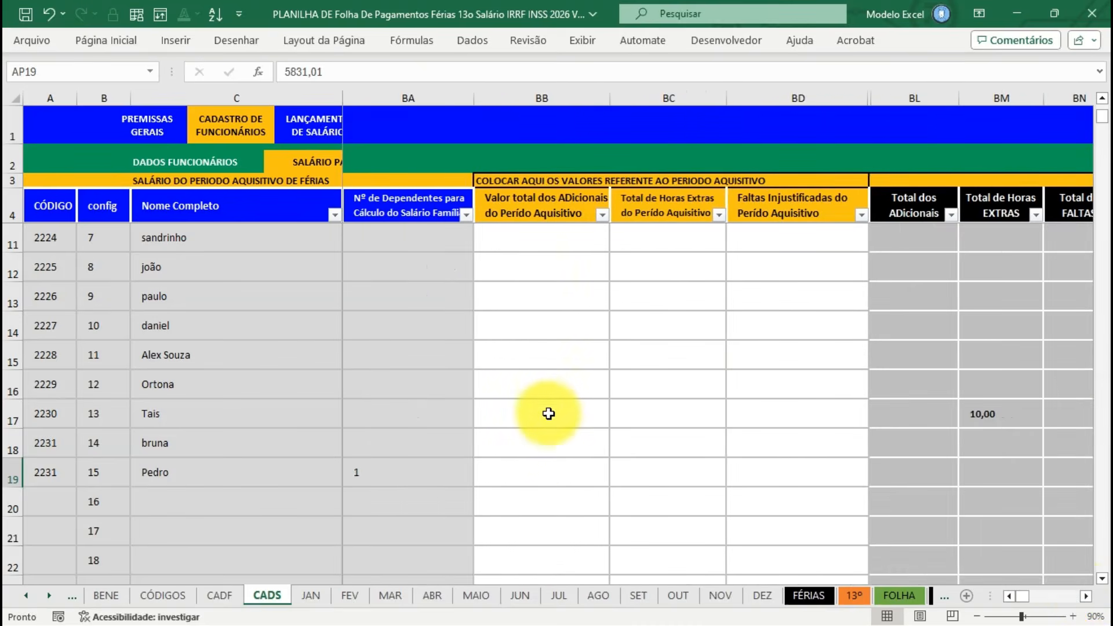
pyautogui.click(548, 446)
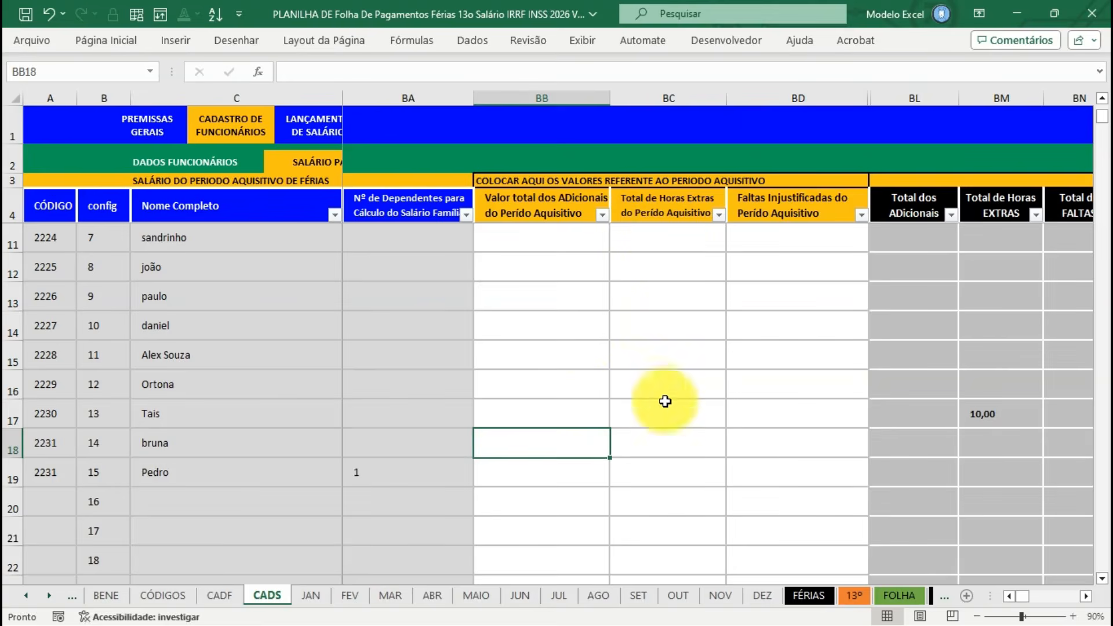
pyautogui.click(664, 446)
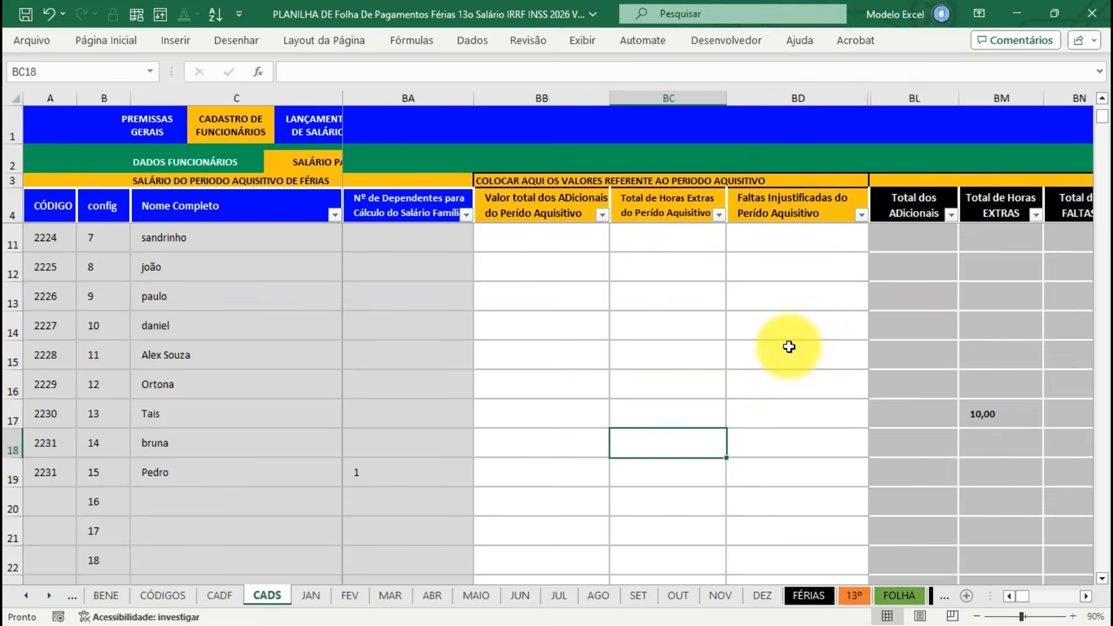
pyautogui.click(773, 422)
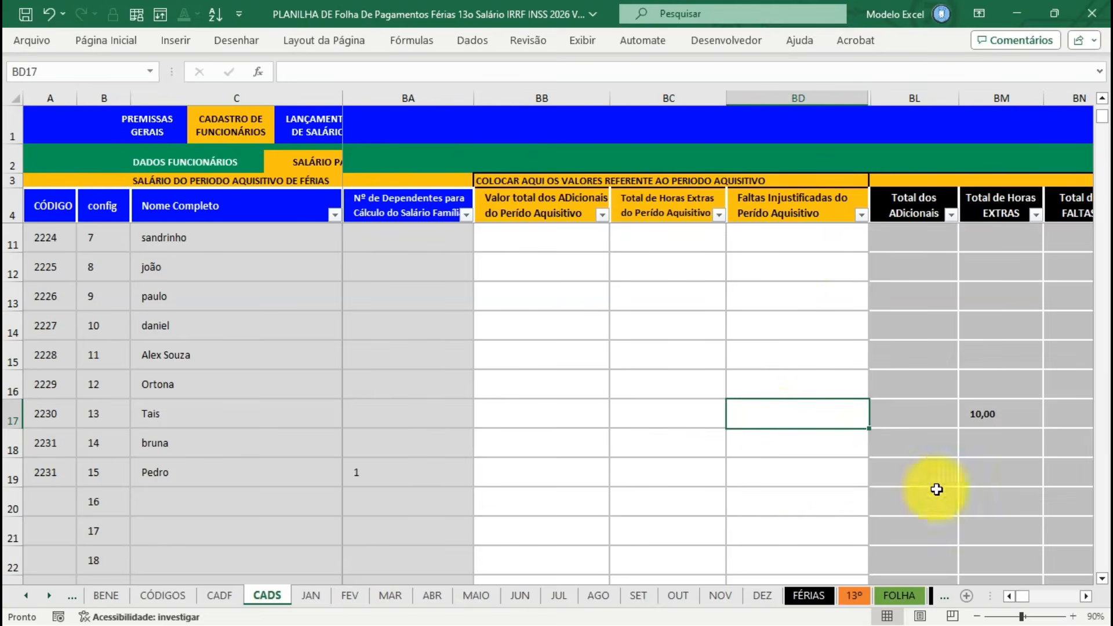
# Enter 10 as the acquisition period's total overtime hours for the employee in row 17.
pyautogui.click(1086, 596)
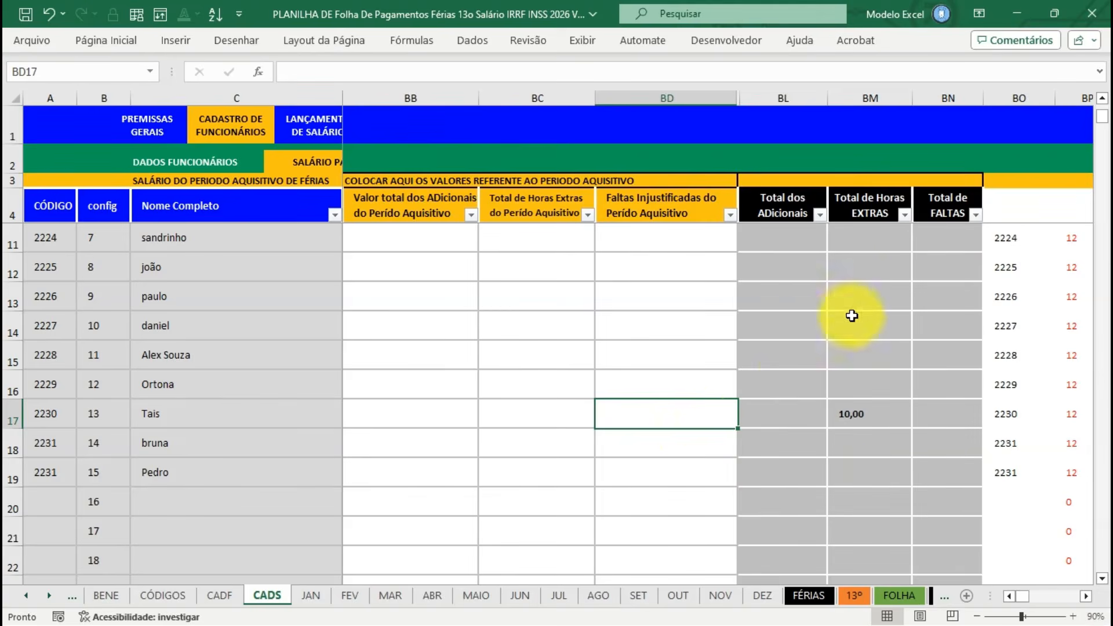
pyautogui.click(535, 406)
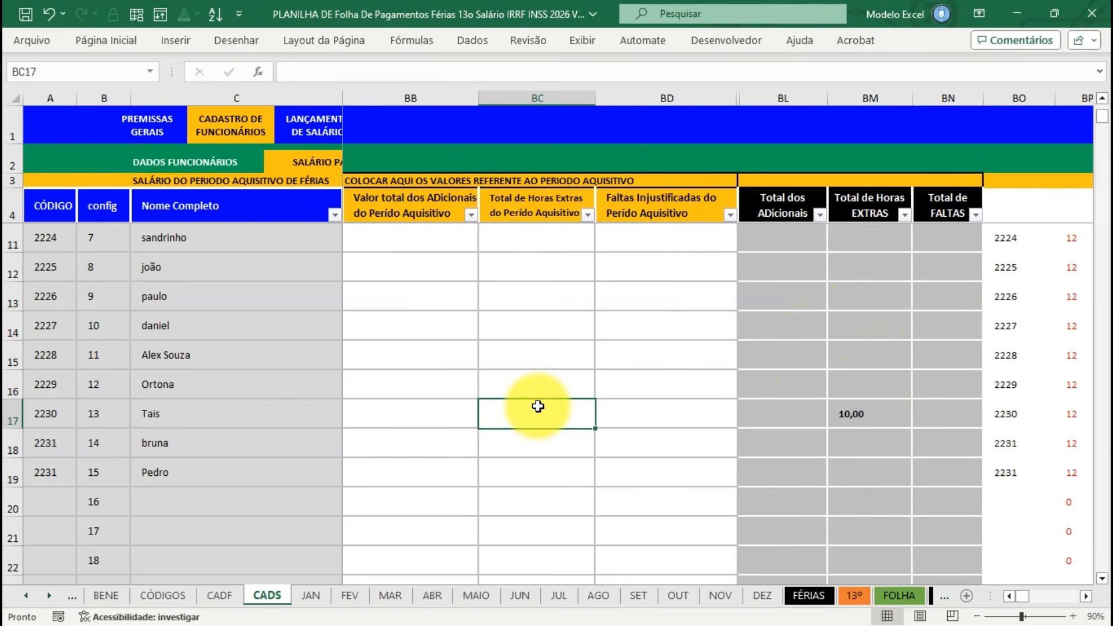
pyautogui.write('10')
pyautogui.press('Return')
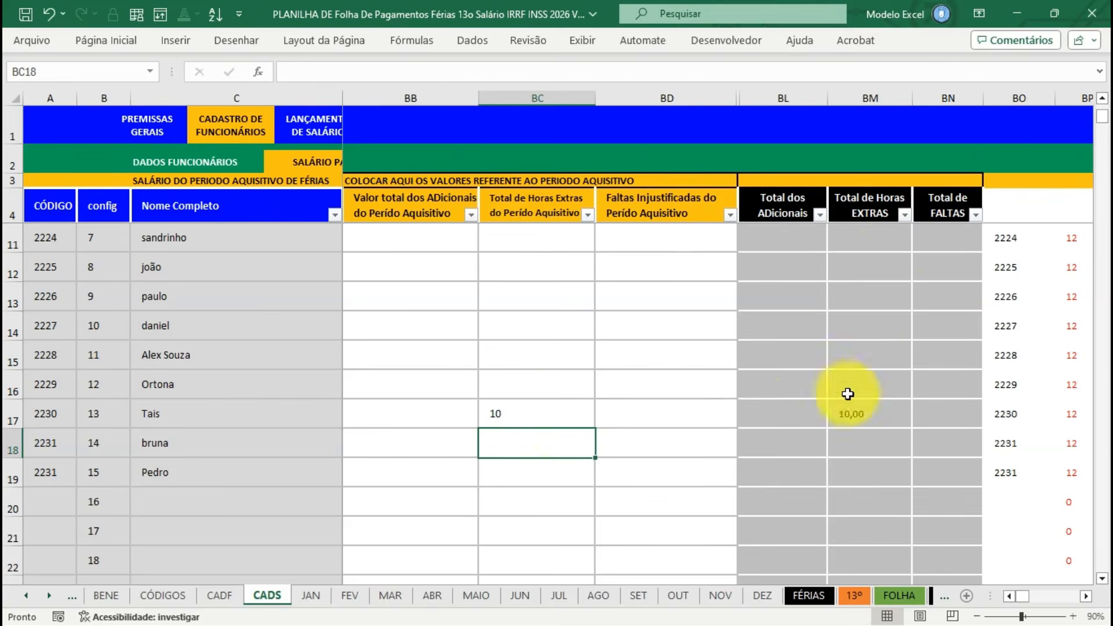
# Enter additional pay of 2406,36 and 7 overtime hours in row 9, plus 17 overtime hours in row 8, for the acquisition period.
pyautogui.click(1102, 98)
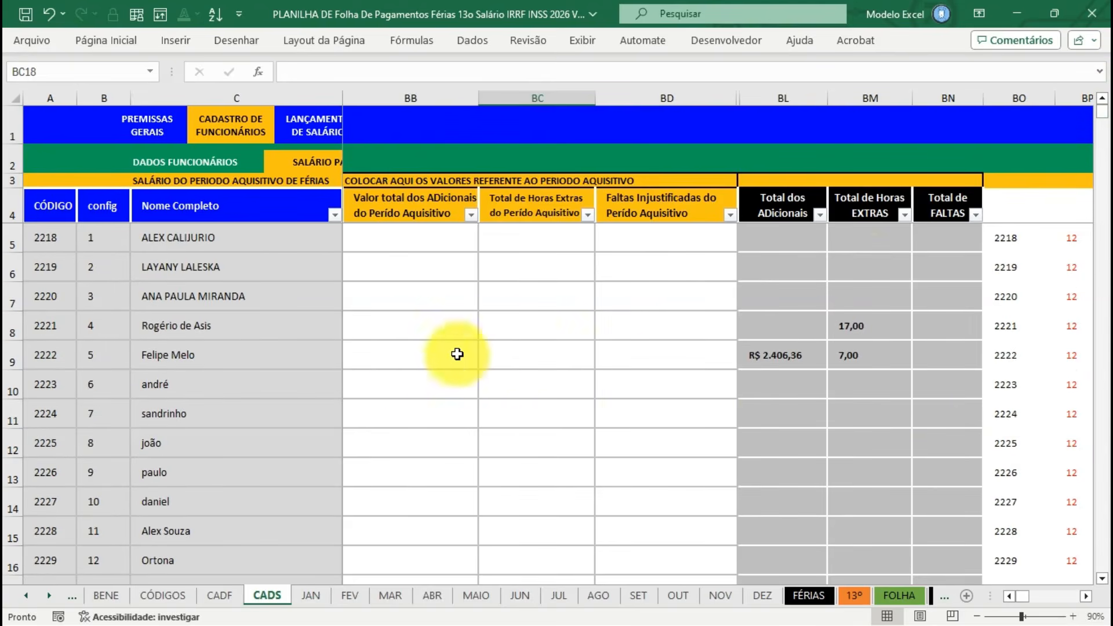
pyautogui.click(413, 353)
pyautogui.write('2406,36')
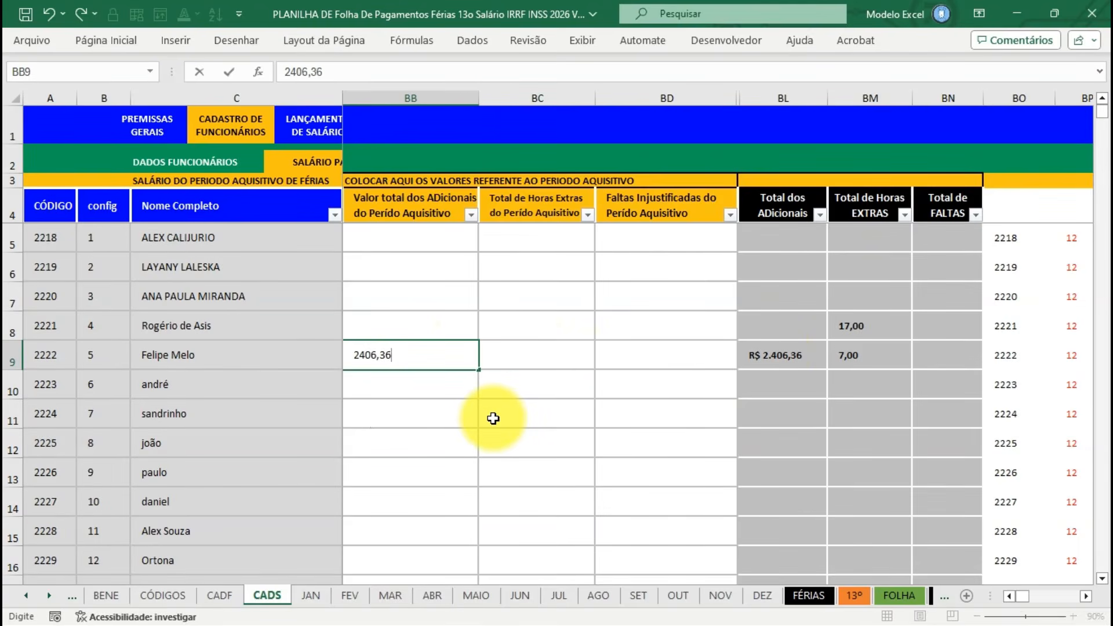
pyautogui.press('Tab')
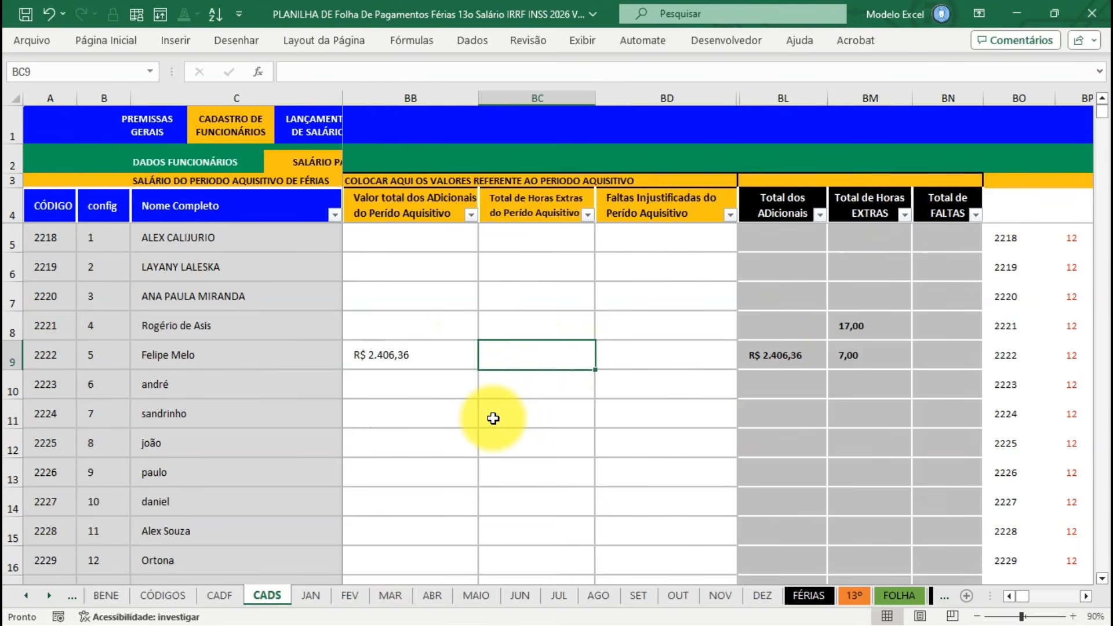
pyautogui.write('7')
pyautogui.press('Up')
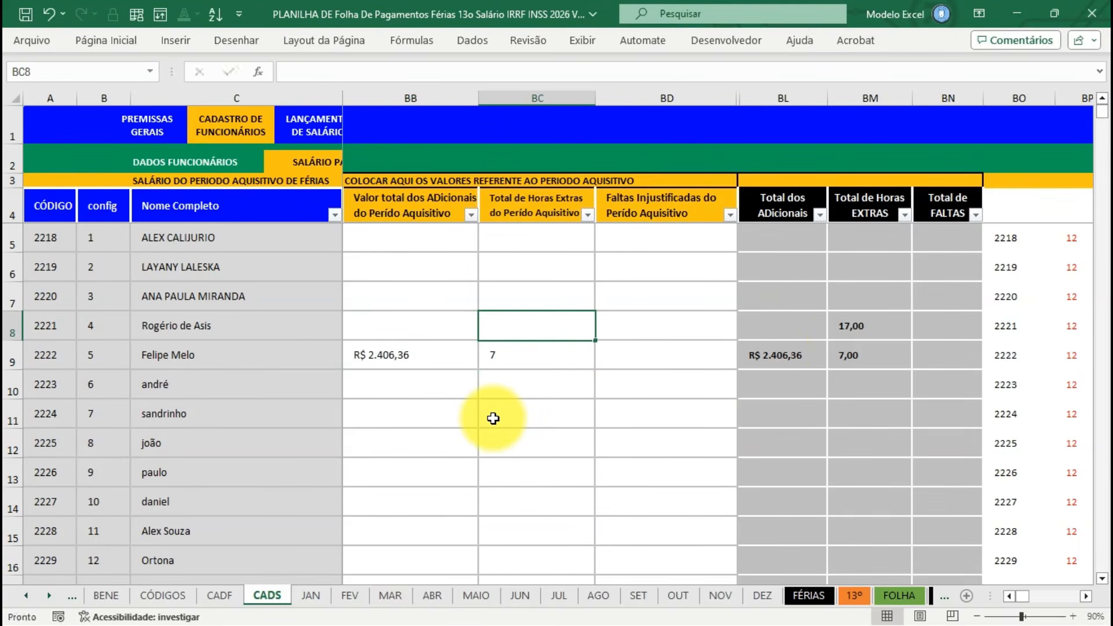
pyautogui.write('17')
pyautogui.press('Up')
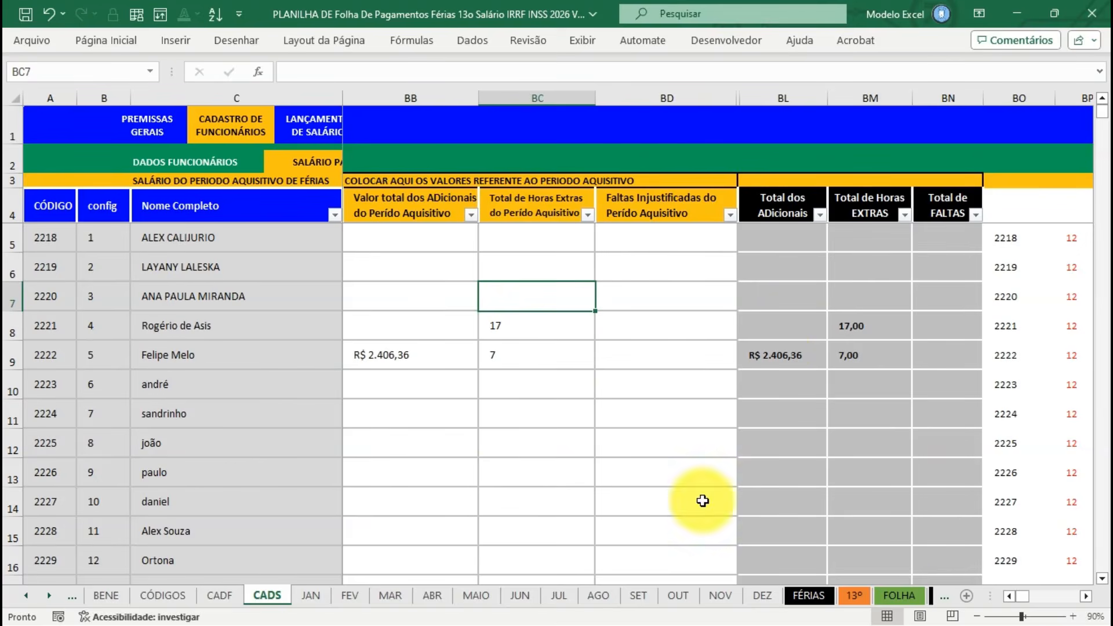
# Return to Lançamentos de Férias and check the overtime hours and Adicional de Férias columns.
pyautogui.click(823, 597)
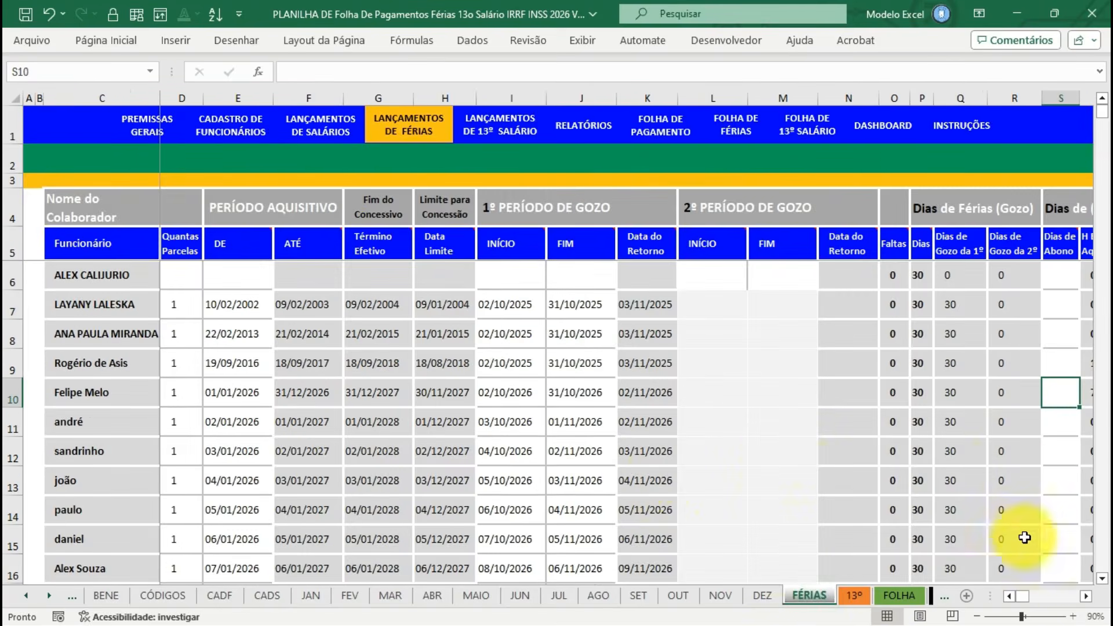
pyautogui.click(1085, 597)
pyautogui.click(1085, 597)
pyautogui.click(1086, 597)
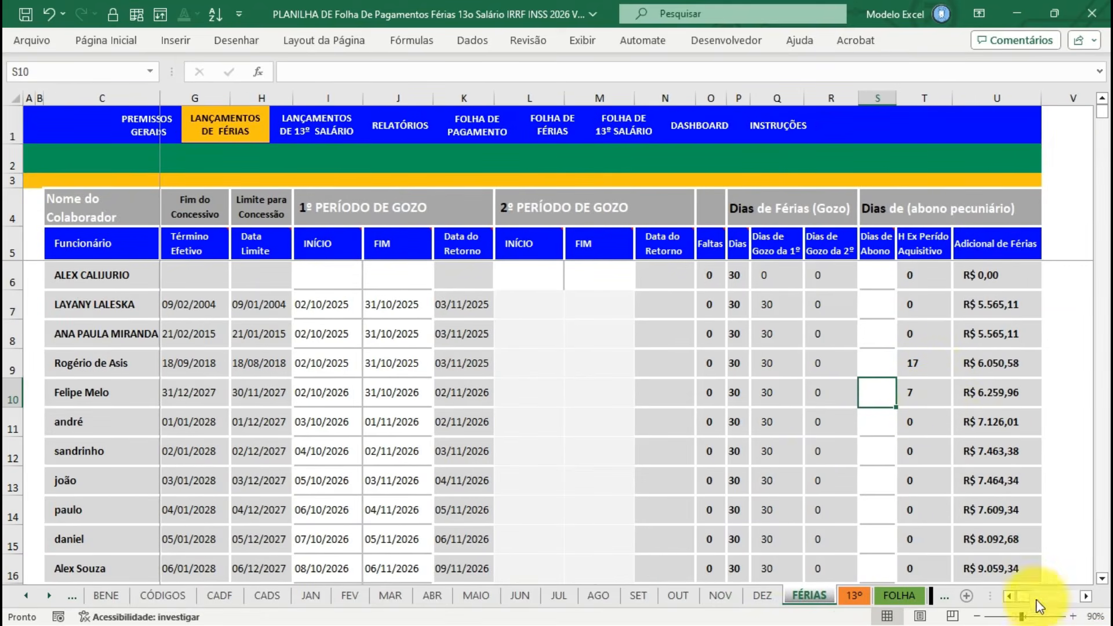
pyautogui.moveTo(1024, 600); pyautogui.dragTo(1009, 597)
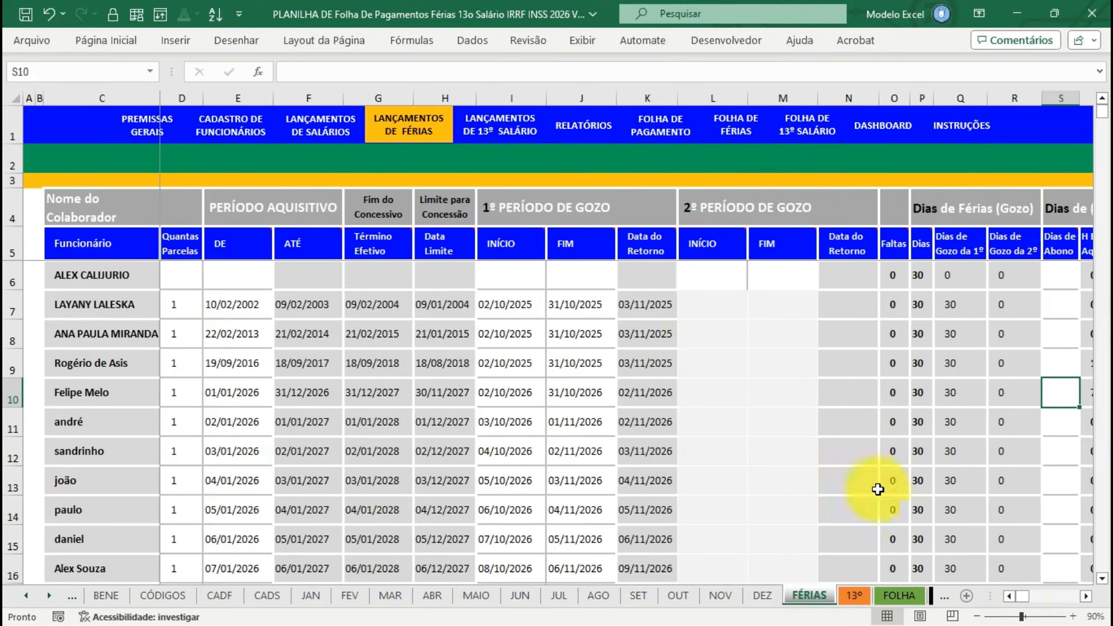
# View the Folha de Férias receipt, and go back to the FÉRIAS sheet to recheck its overtime hours column.
pyautogui.click(735, 126)
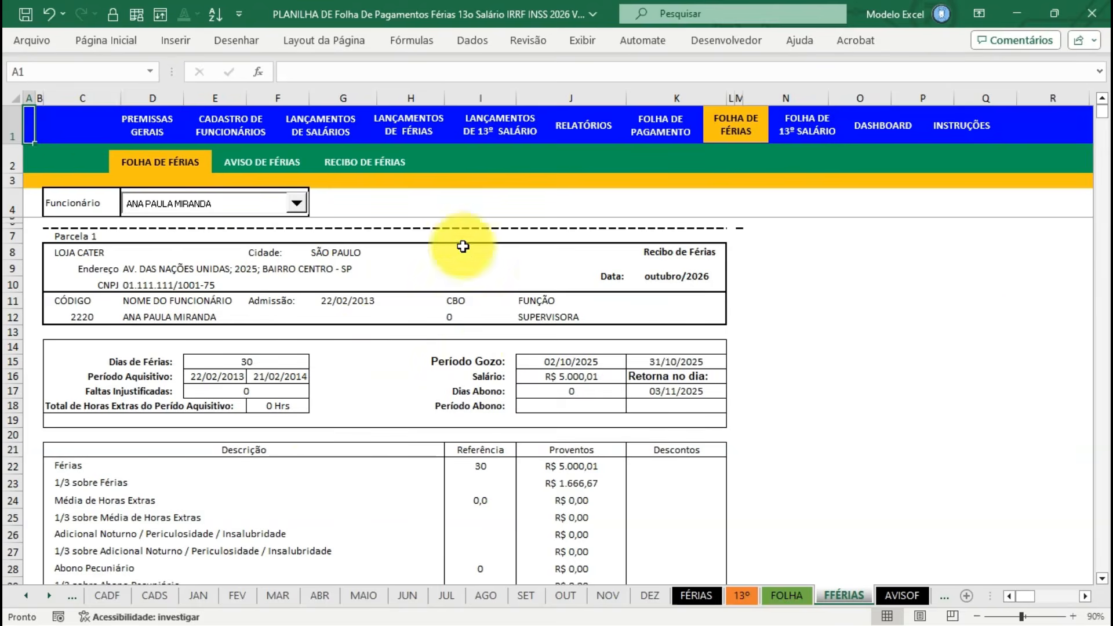
pyautogui.click(704, 595)
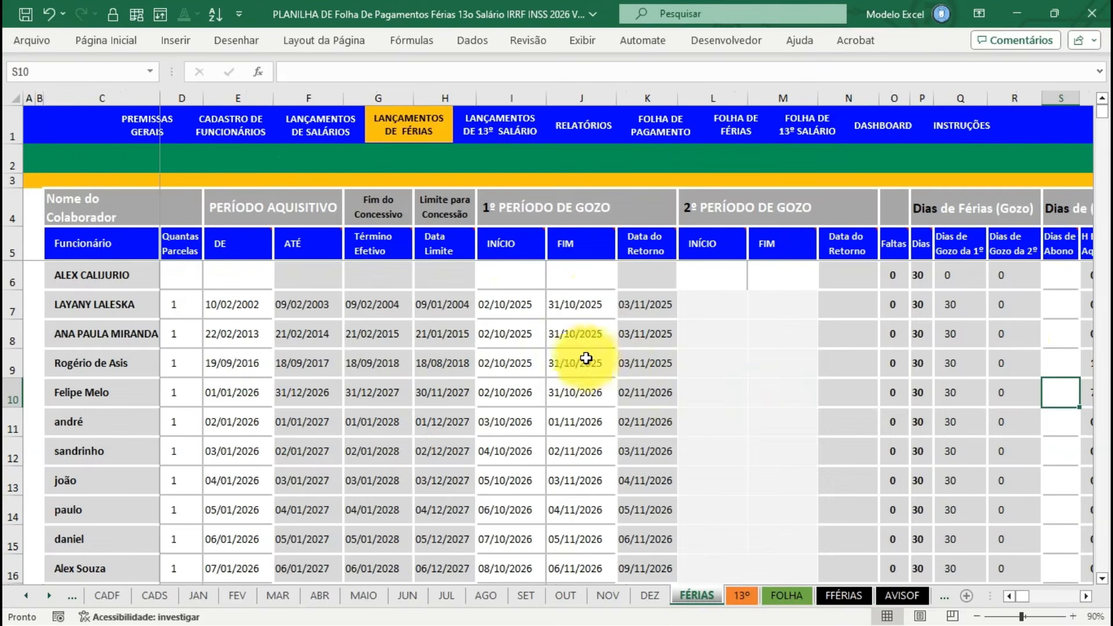
pyautogui.click(1086, 596)
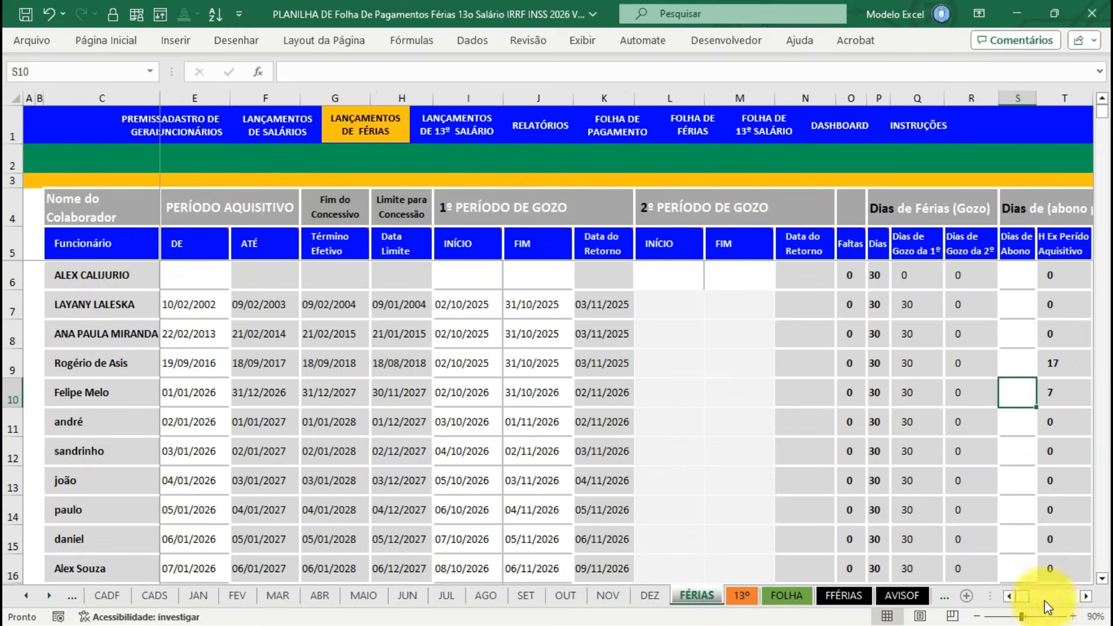
pyautogui.click(1010, 596)
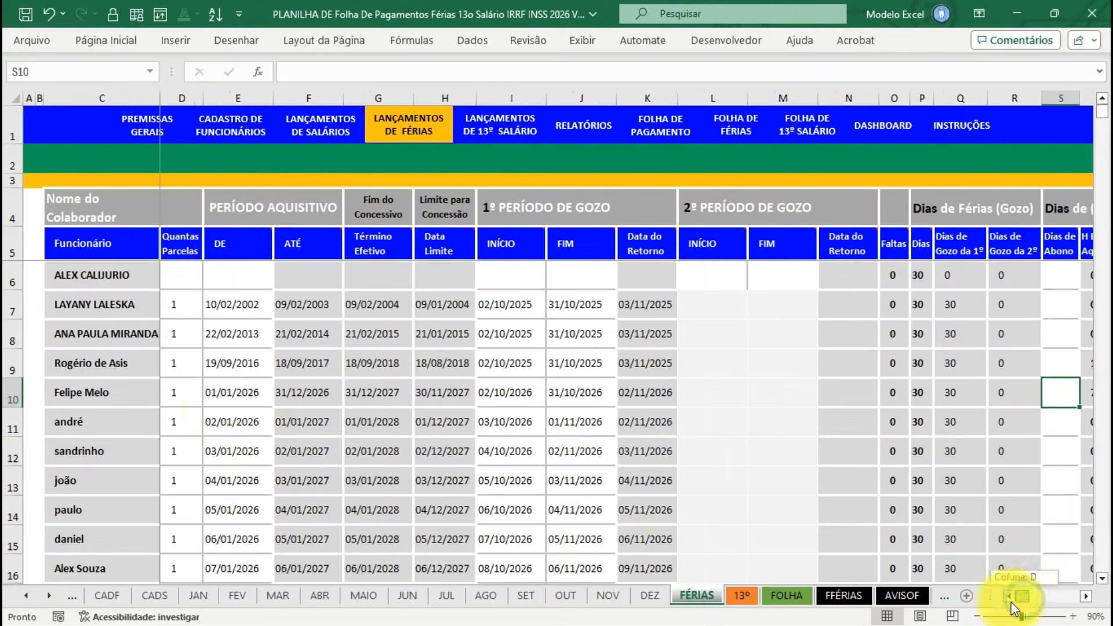
# Open the Folha de Férias and examine the vacation receipt of the employee from row 10, including its earnings and deductions.
pyautogui.click(188, 393)
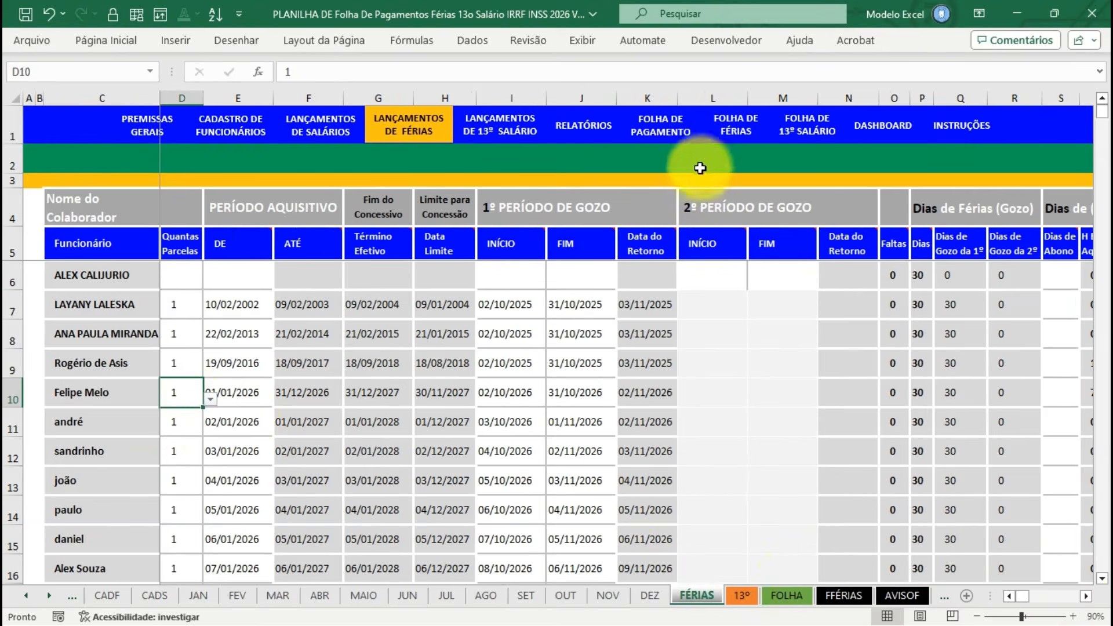
pyautogui.click(733, 145)
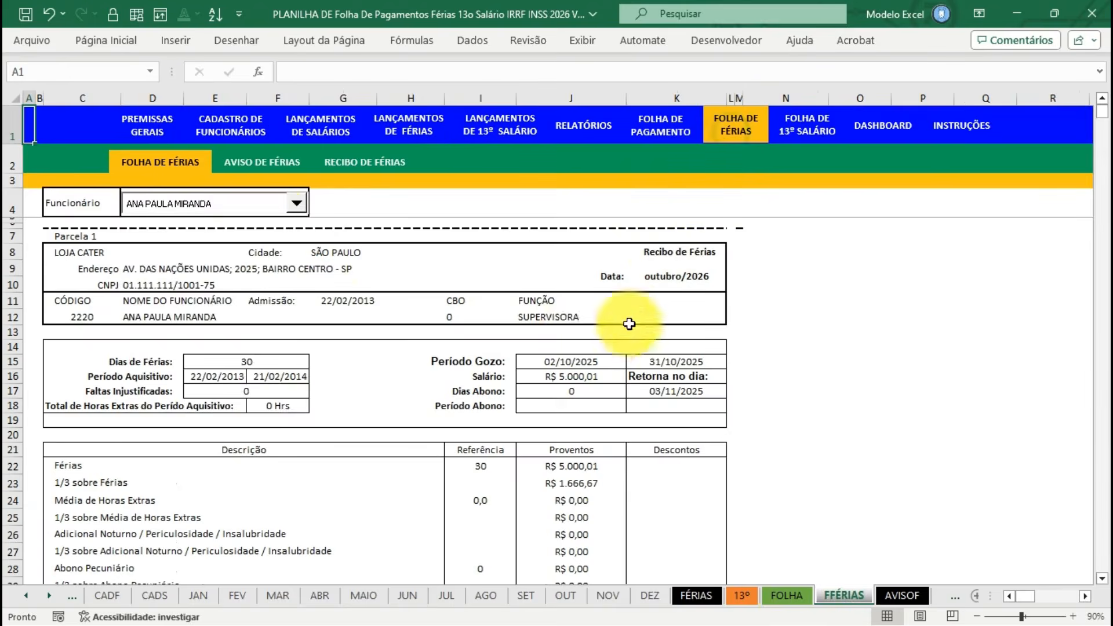
pyautogui.click(295, 204)
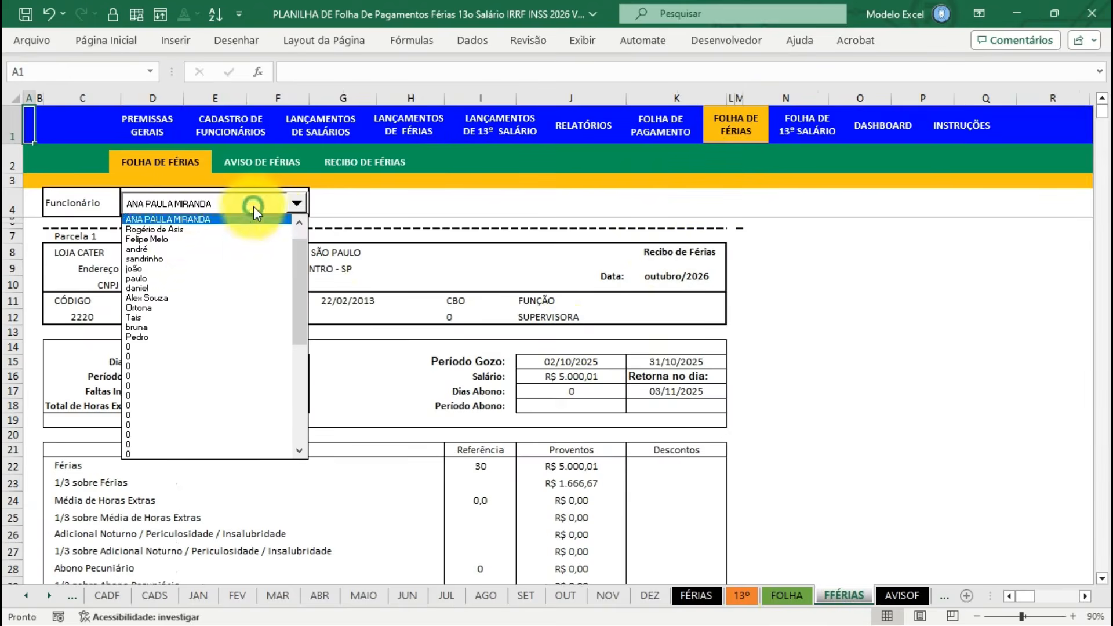
pyautogui.click(174, 240)
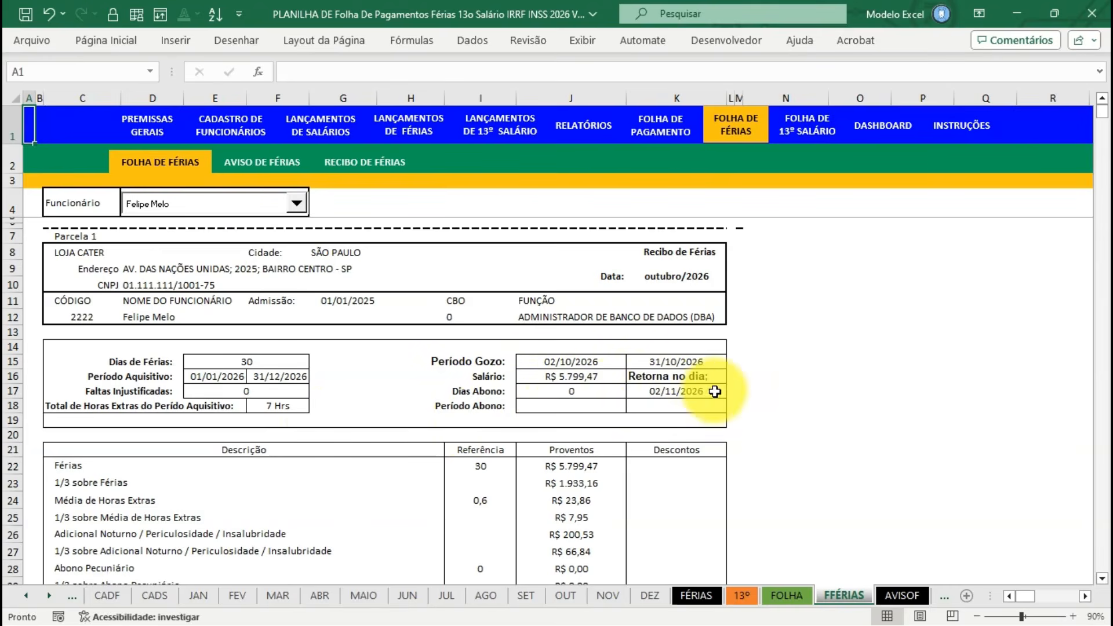
pyautogui.click(1104, 578)
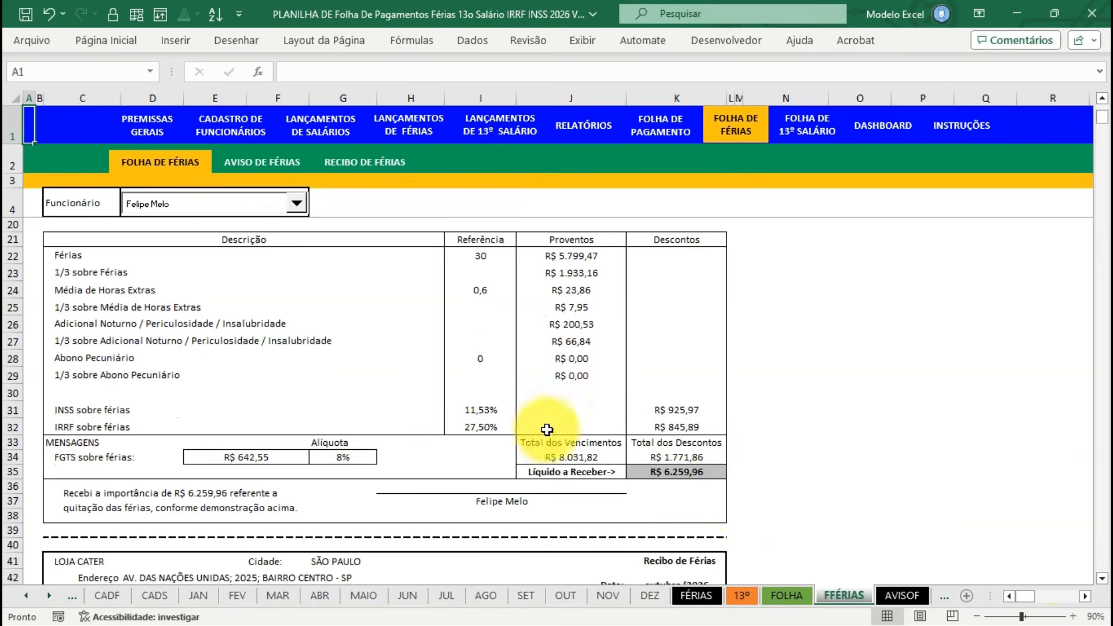
# View the Folha de Férias receipts of the third, second and first employees in the employee list, in that order.
pyautogui.click(296, 204)
pyautogui.press('Down')
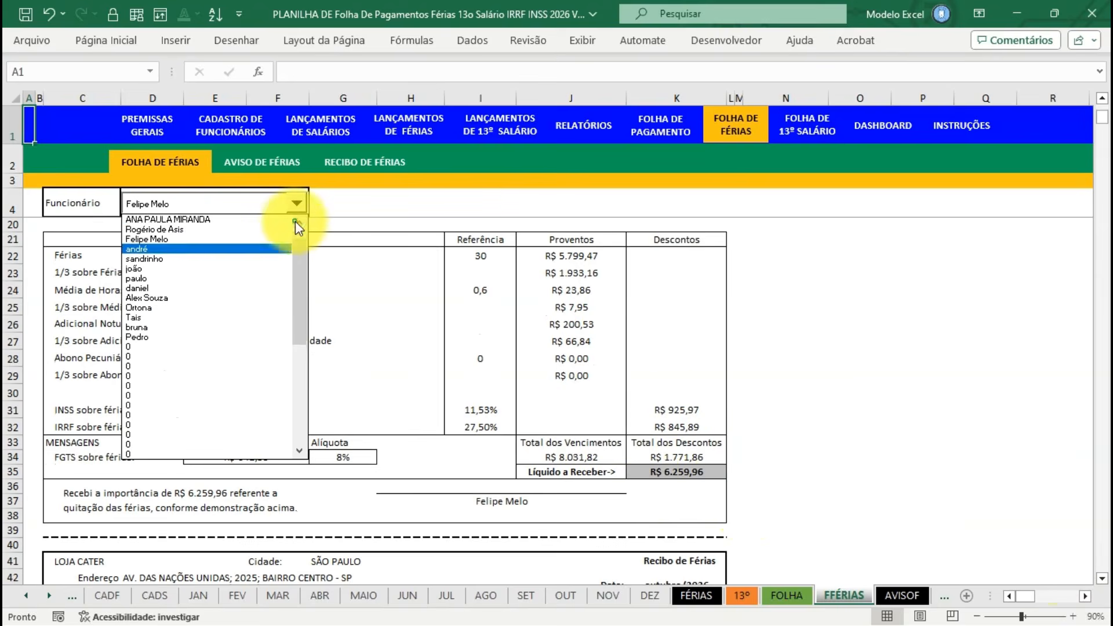
pyautogui.click(294, 221)
pyautogui.click(228, 237)
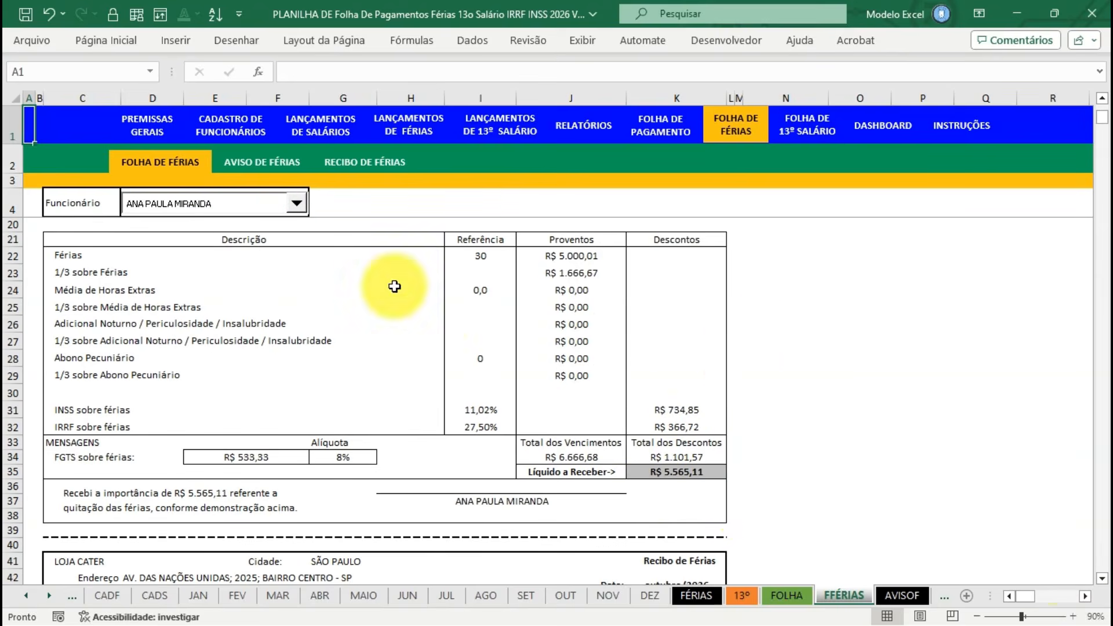
pyautogui.click(297, 204)
pyautogui.click(299, 222)
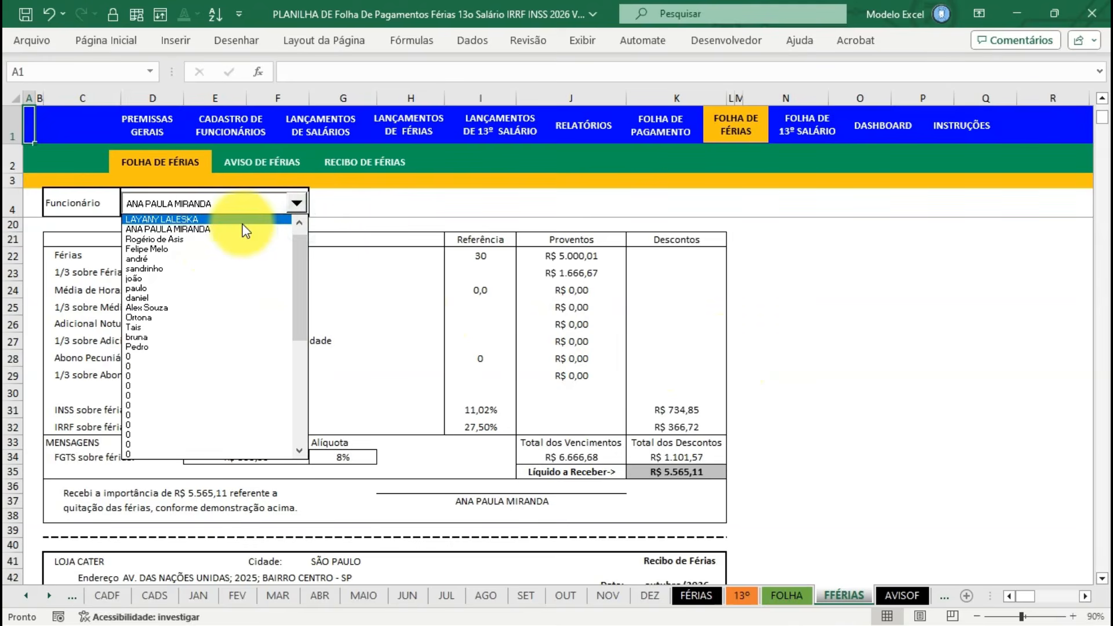
pyautogui.click(243, 220)
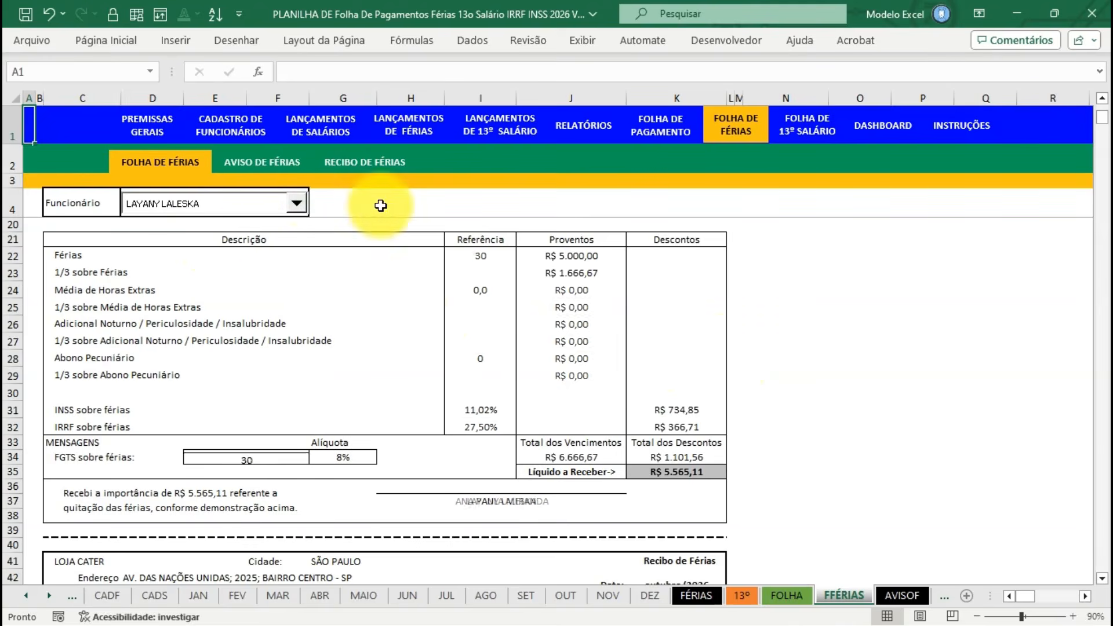
pyautogui.click(297, 203)
pyautogui.click(304, 222)
pyautogui.click(257, 228)
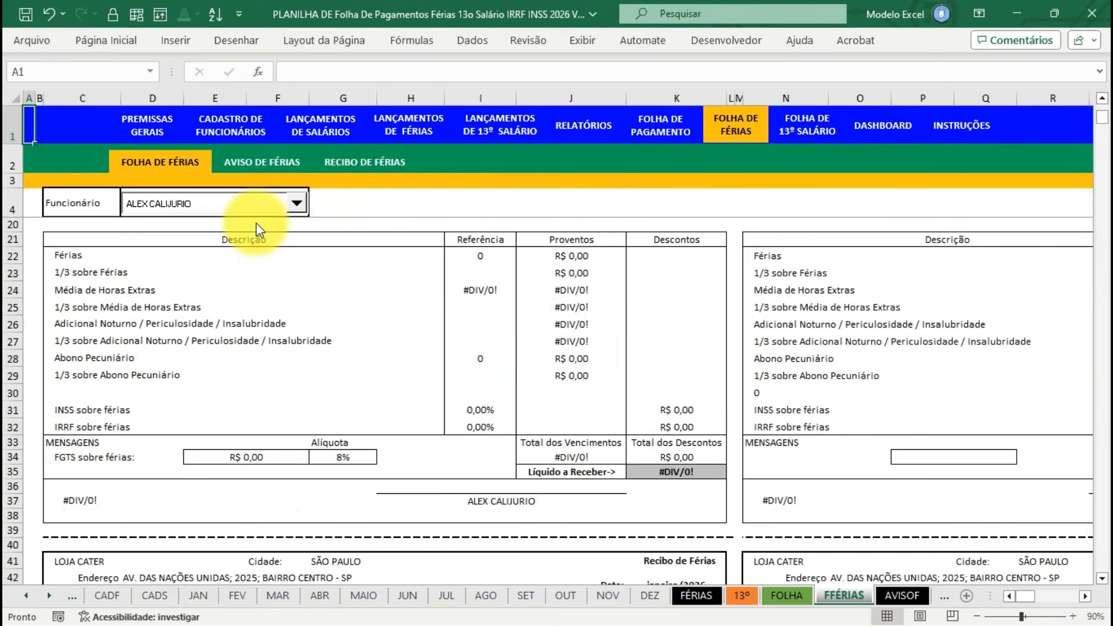
# View the Folha de Férias receipts of the fourth employee and of the last named employee in the list.
pyautogui.click(295, 204)
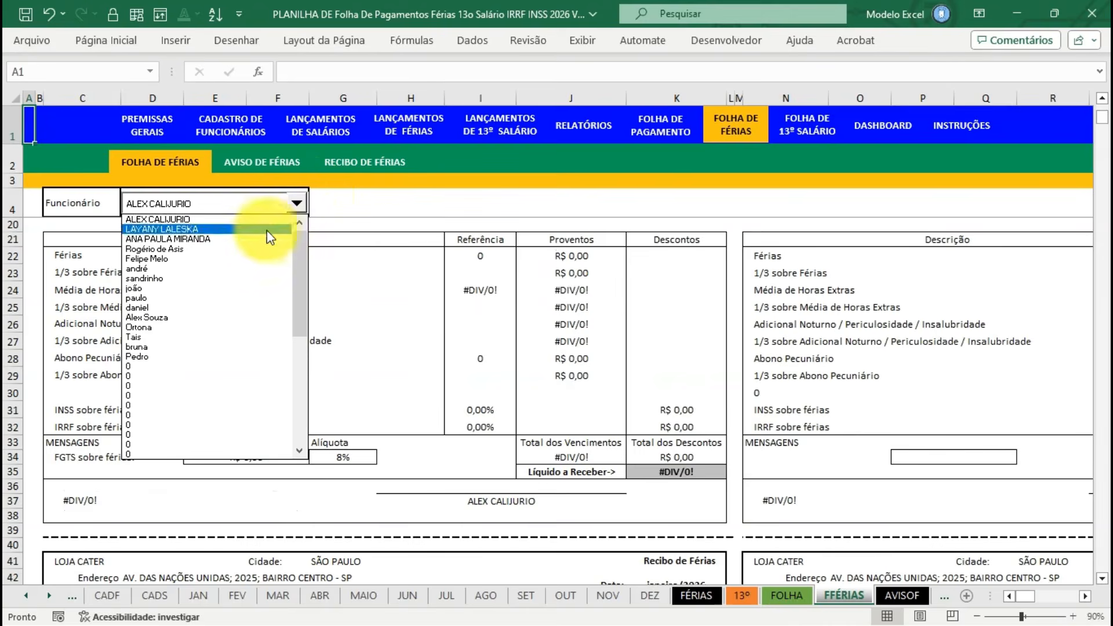
pyautogui.click(250, 248)
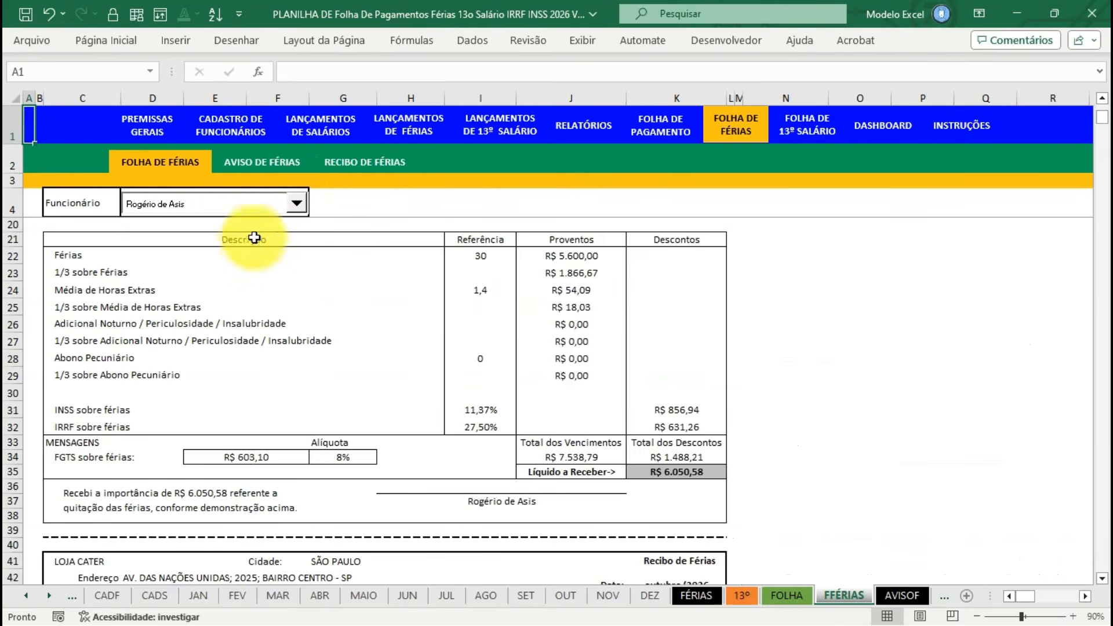
pyautogui.click(296, 204)
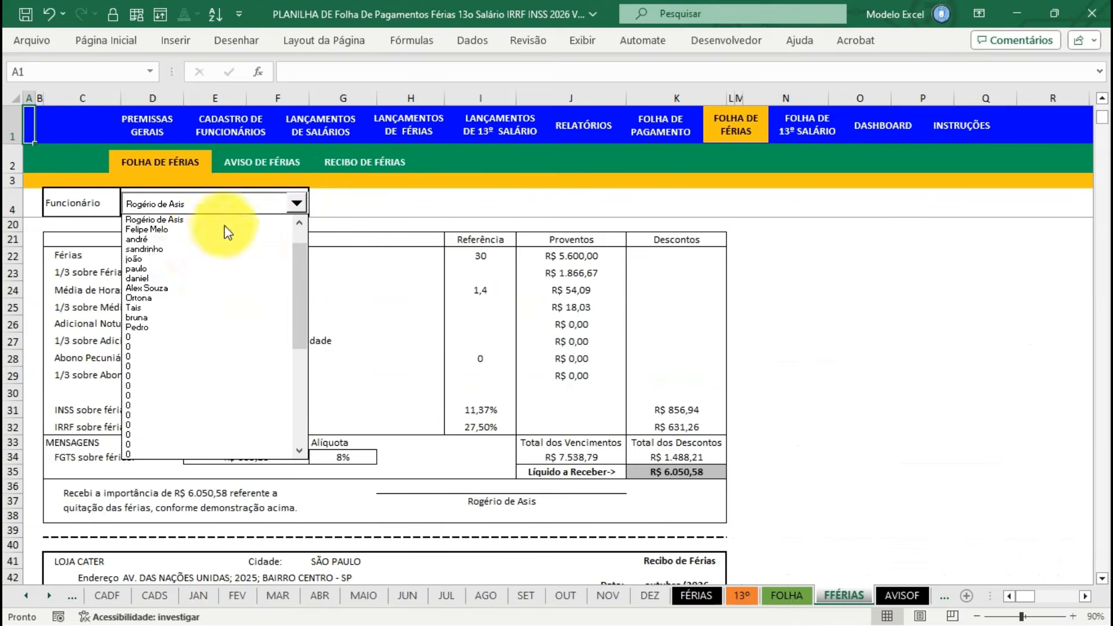
pyautogui.click(166, 326)
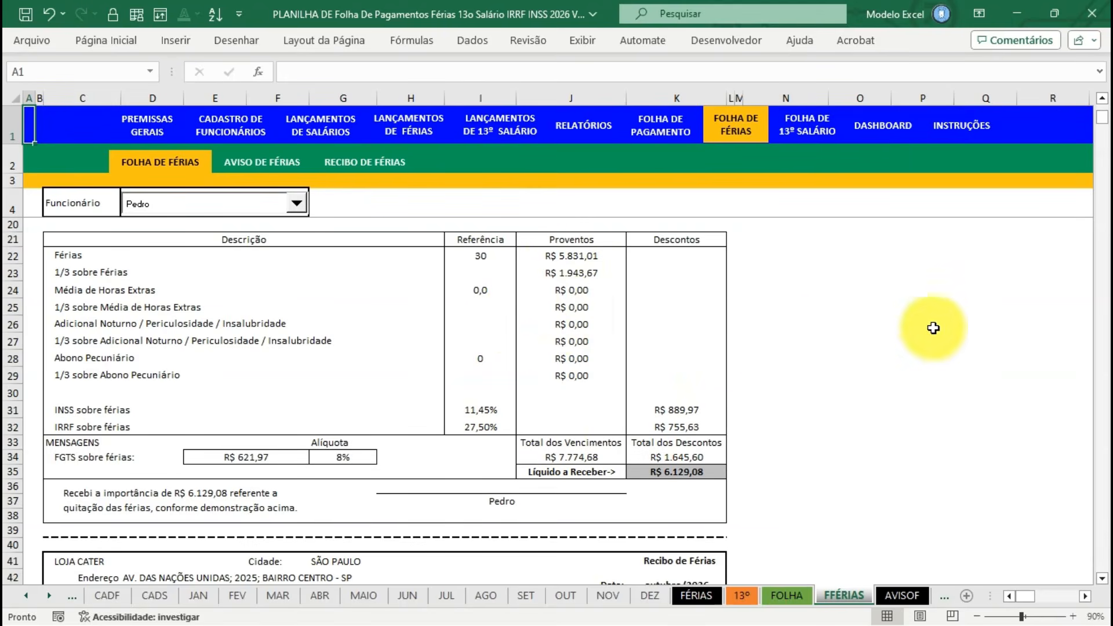
pyautogui.moveTo(1102, 120)
pyautogui.mouseDown()
pyautogui.moveTo(1095, 139)
pyautogui.moveTo(1095, 115)
pyautogui.mouseUp()
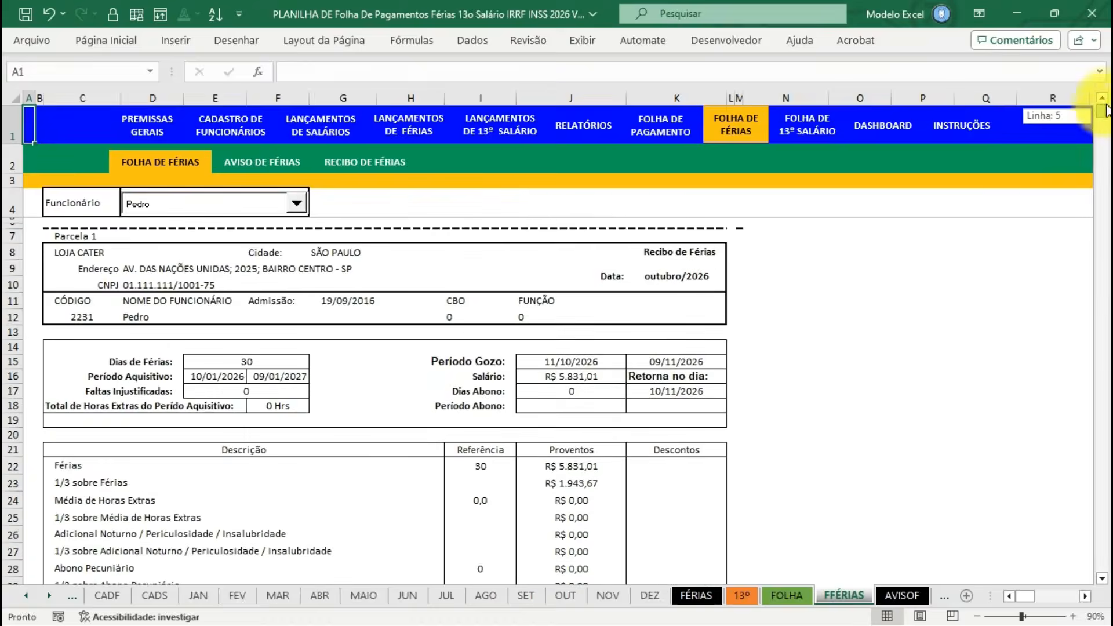
# Review the Aviso de Férias with its DATA de Comparecimento ao DP RH, and the Recibo de Férias down to its totals.
pyautogui.click(262, 162)
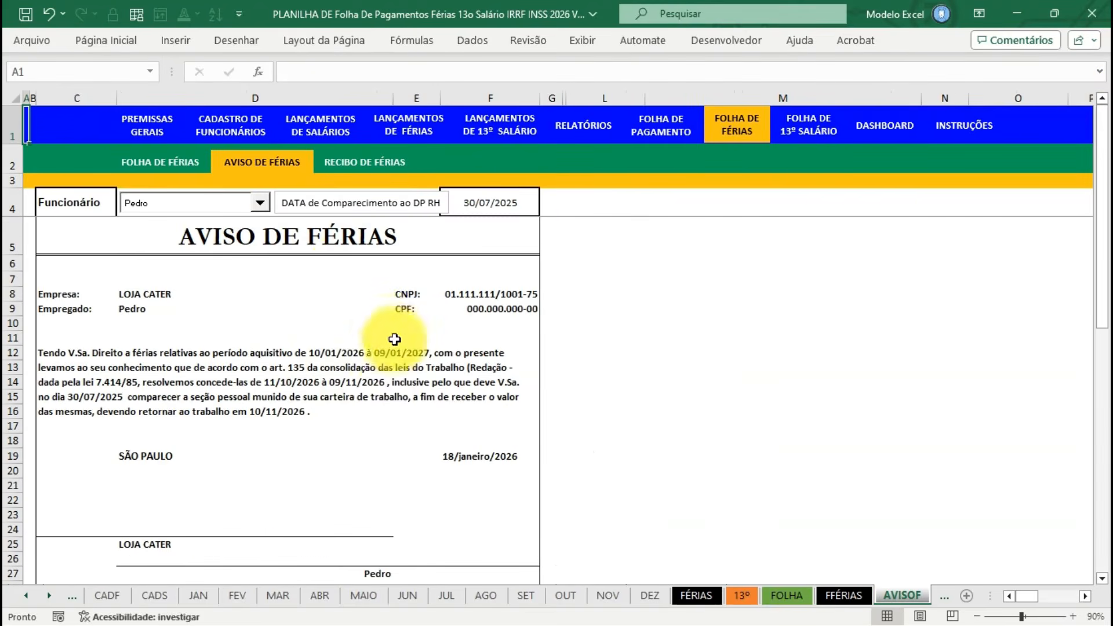
pyautogui.click(493, 202)
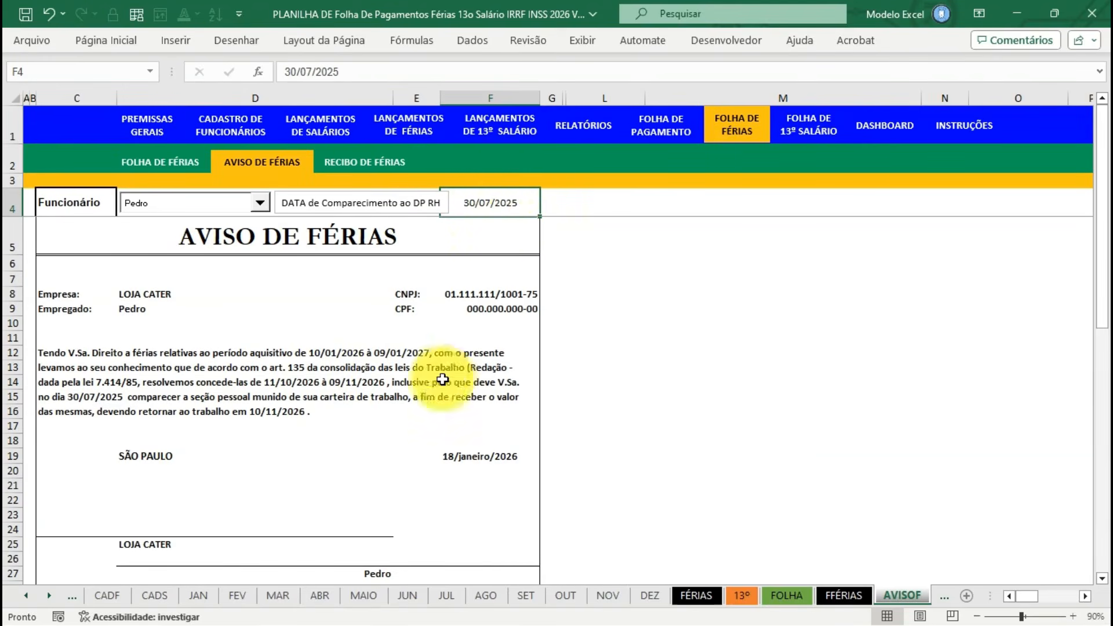
pyautogui.click(371, 164)
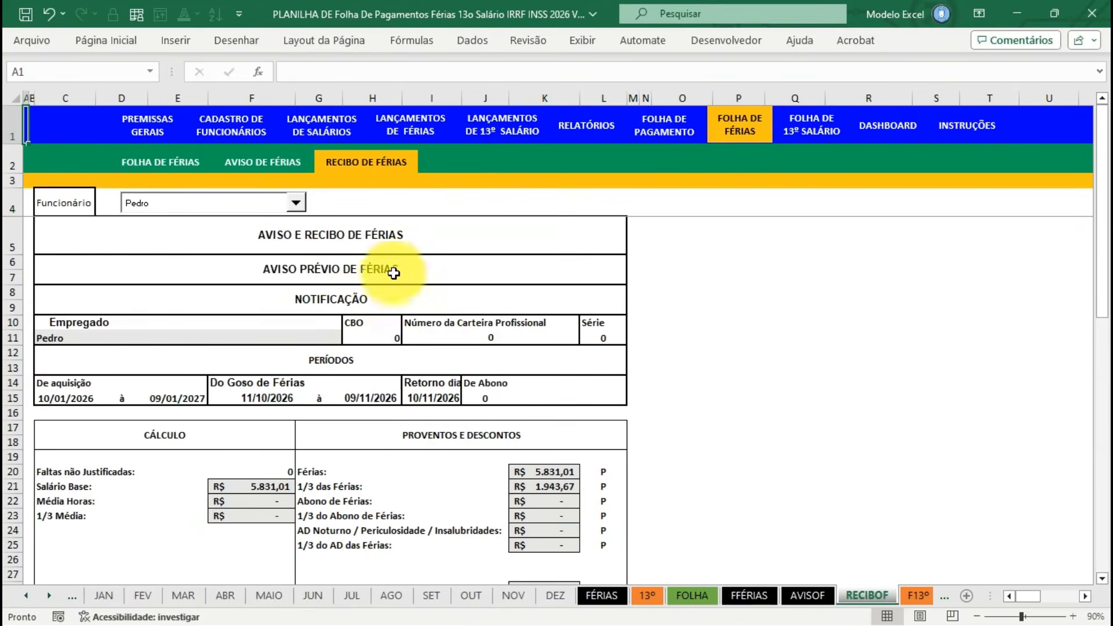
pyautogui.moveTo(1104, 142); pyautogui.dragTo(1094, 226)
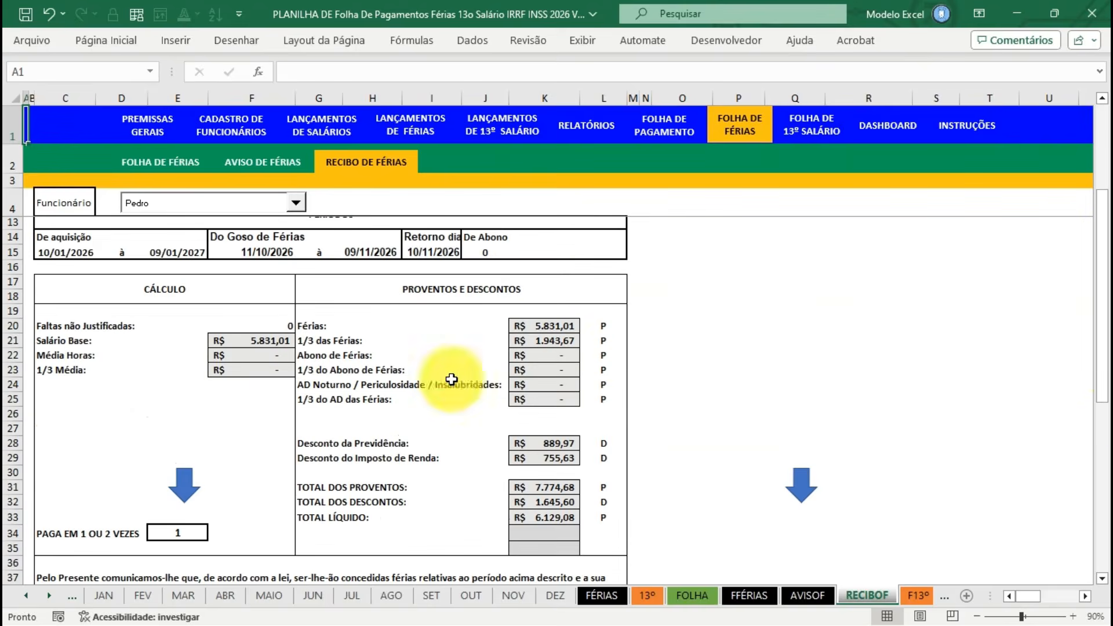
# Try PAGA EM 1 OU 2 VEZES as 2 on the vacation receipt, and restore it to 1.
pyautogui.click(168, 533)
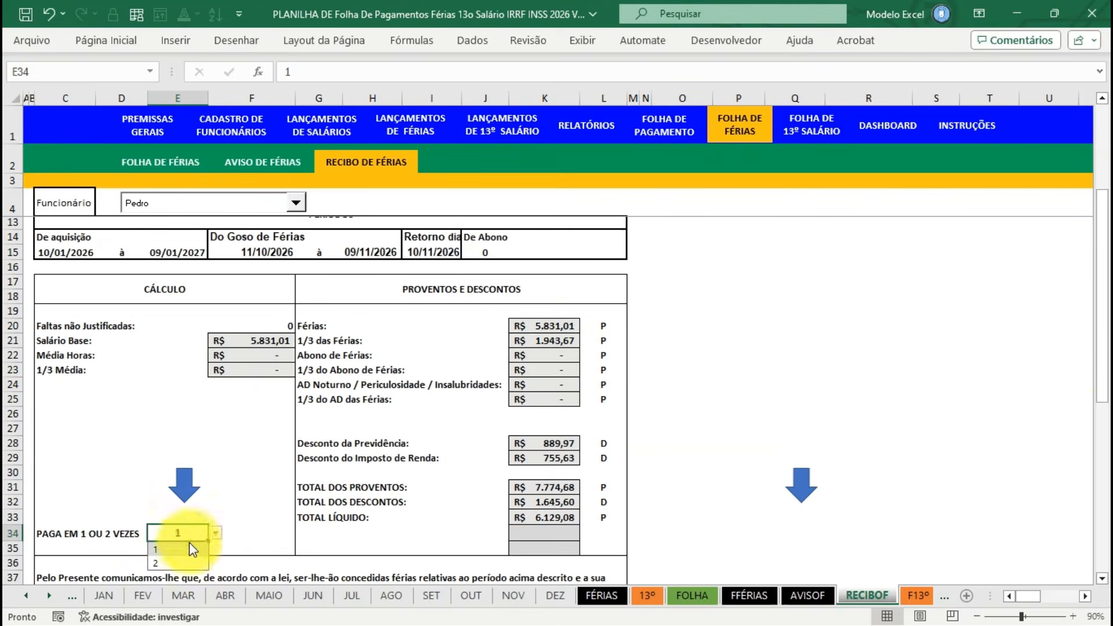
pyautogui.click(176, 563)
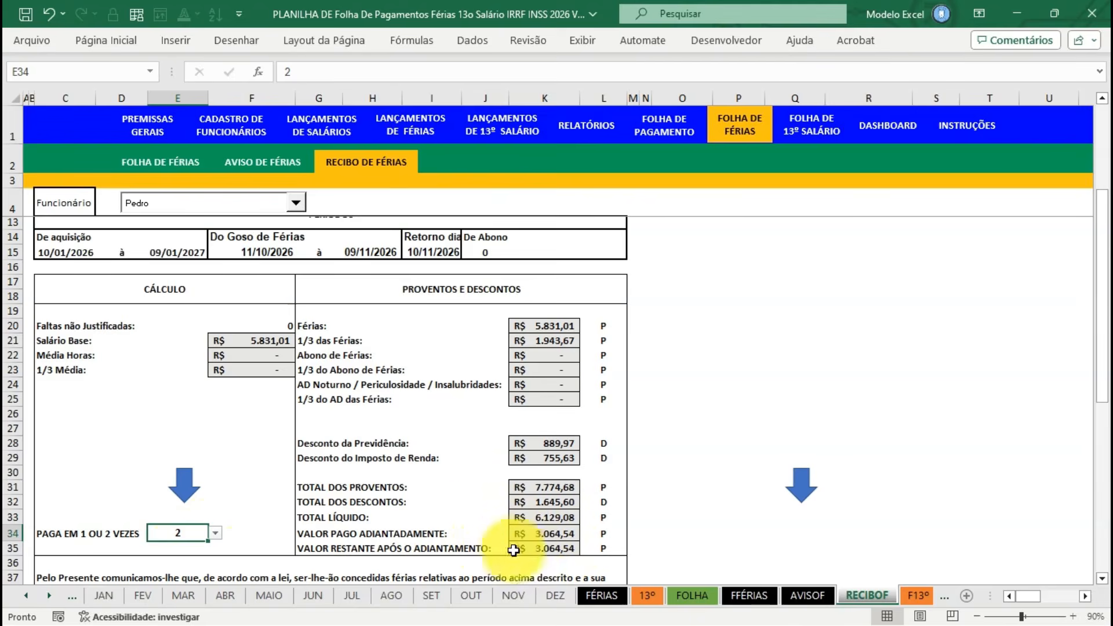
pyautogui.click(215, 532)
pyautogui.click(171, 549)
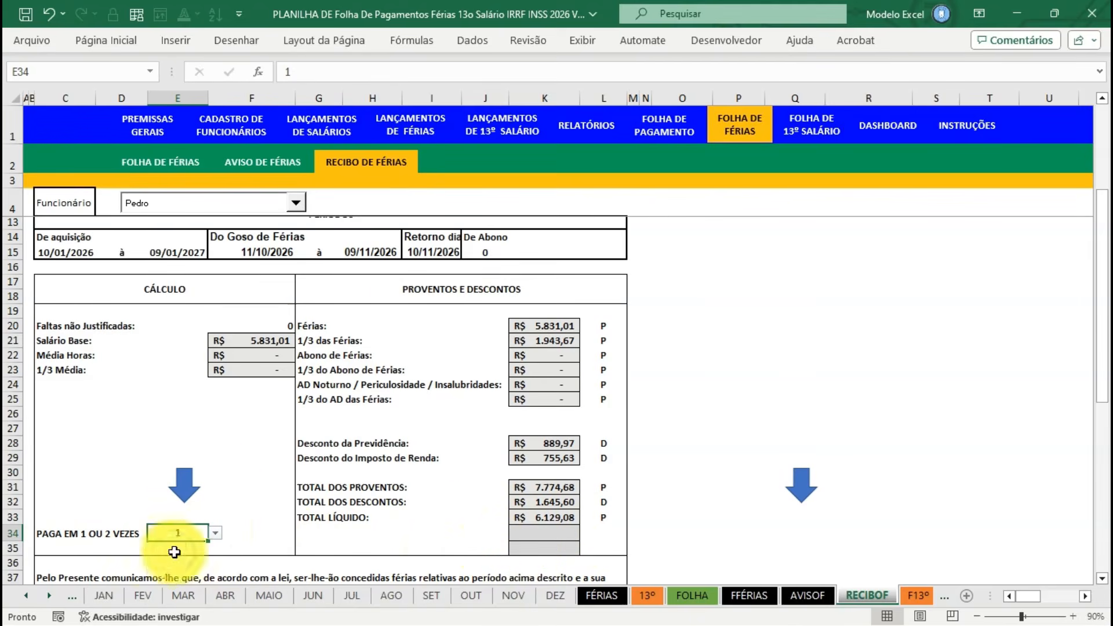
# In Lançamentos de 13º Salário, set row 7's Mês da Primeira Parcela to Novembro and Mês da Segunda Parcela to Dezembro.
pyautogui.click(508, 133)
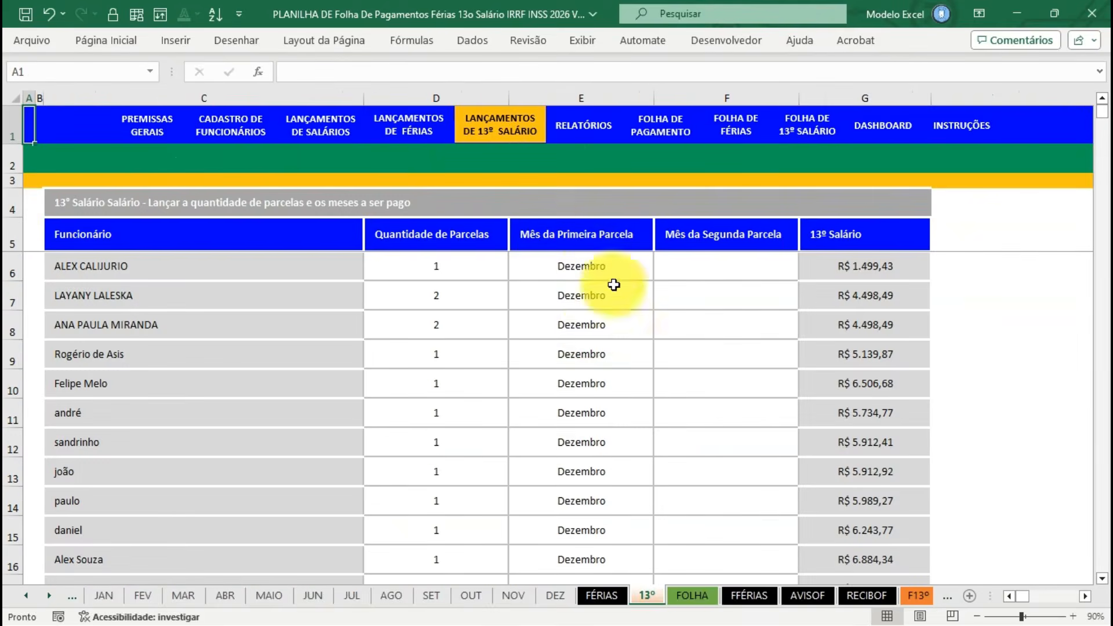
pyautogui.click(466, 272)
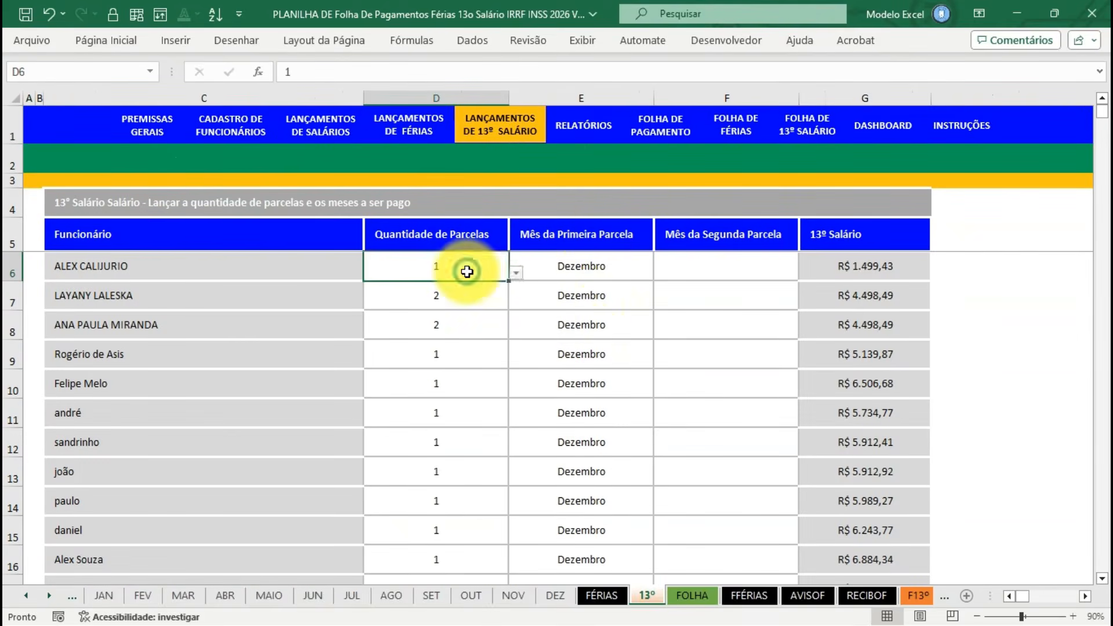
pyautogui.click(516, 272)
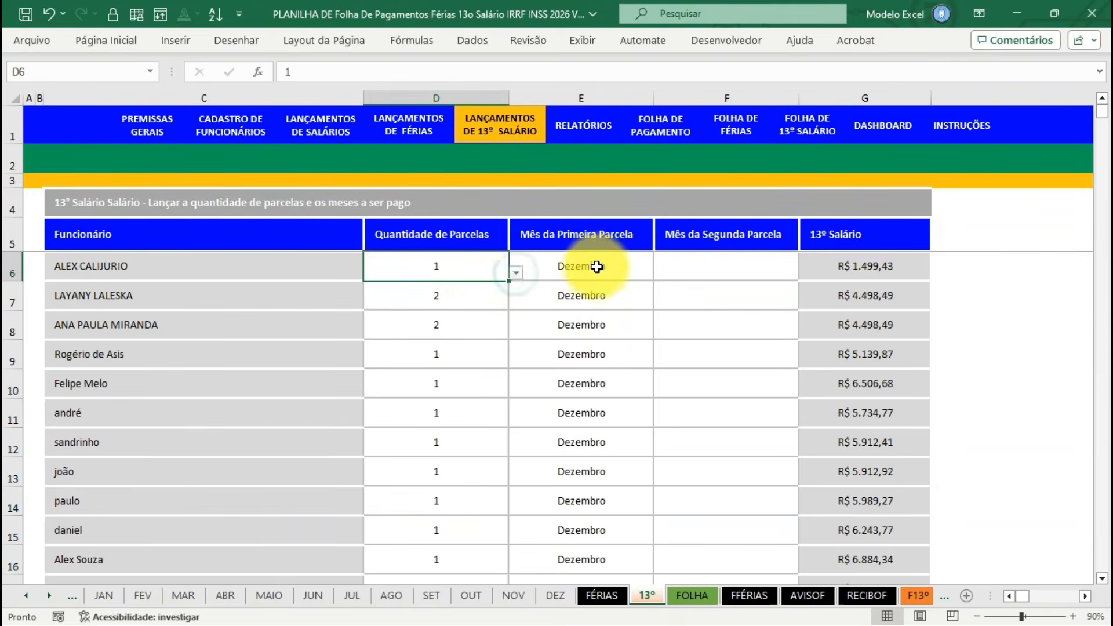
pyautogui.click(597, 266)
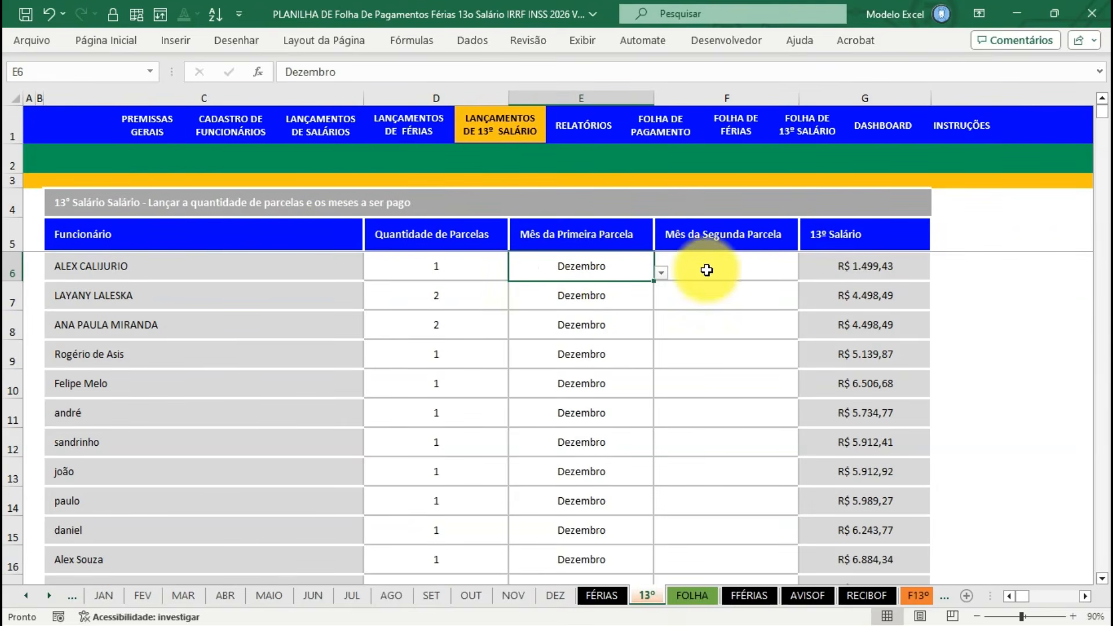
pyautogui.click(480, 294)
pyautogui.click(568, 296)
pyautogui.click(661, 302)
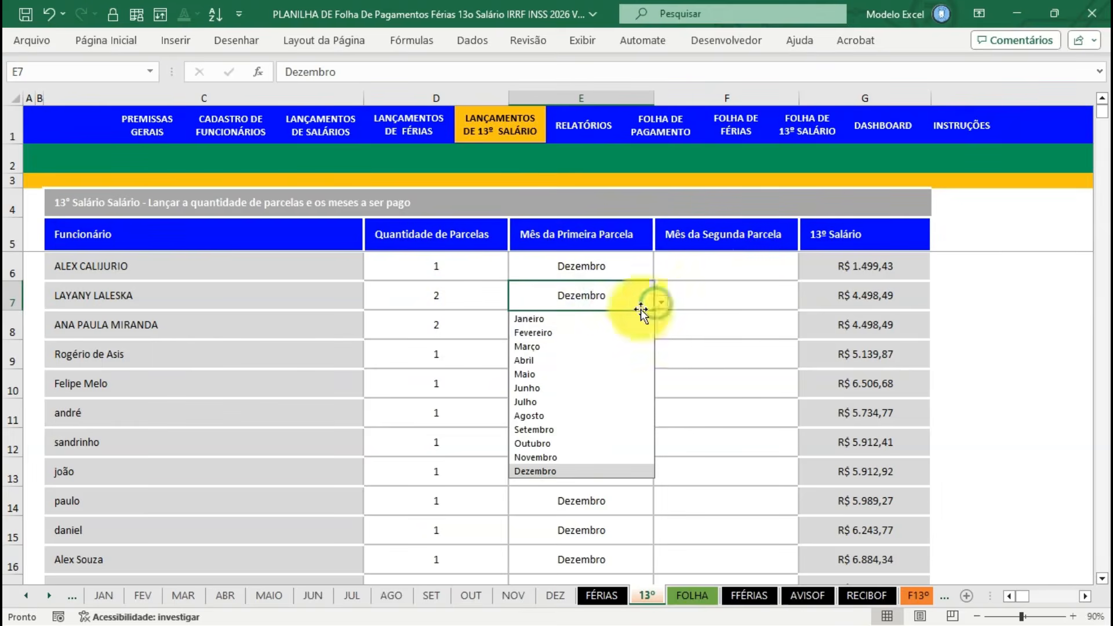
pyautogui.click(566, 457)
pyautogui.click(719, 303)
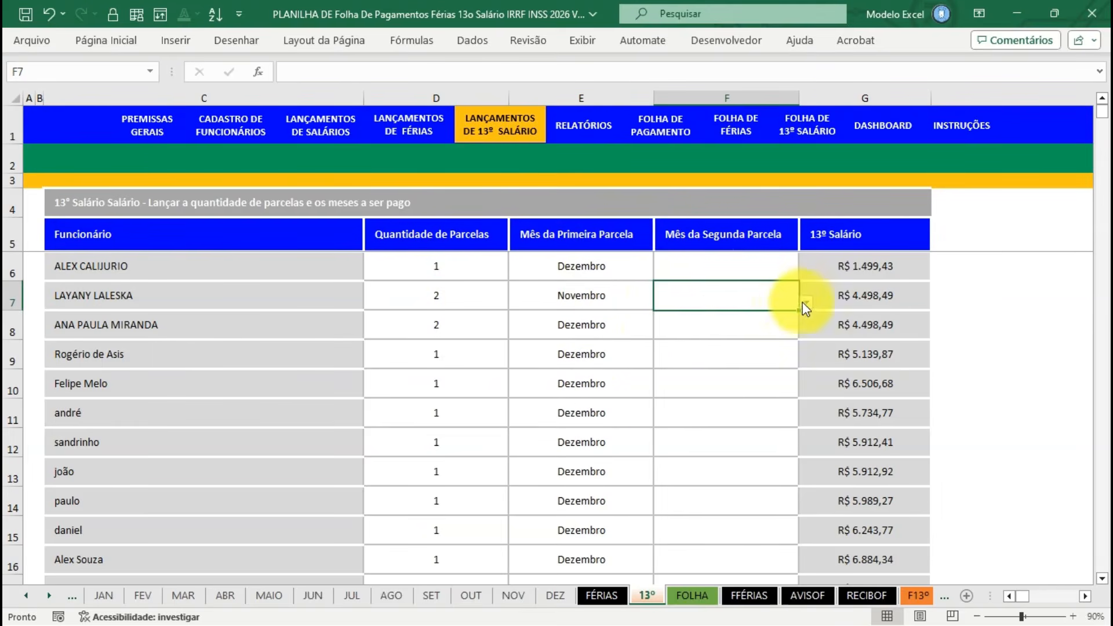
pyautogui.click(805, 302)
pyautogui.click(688, 468)
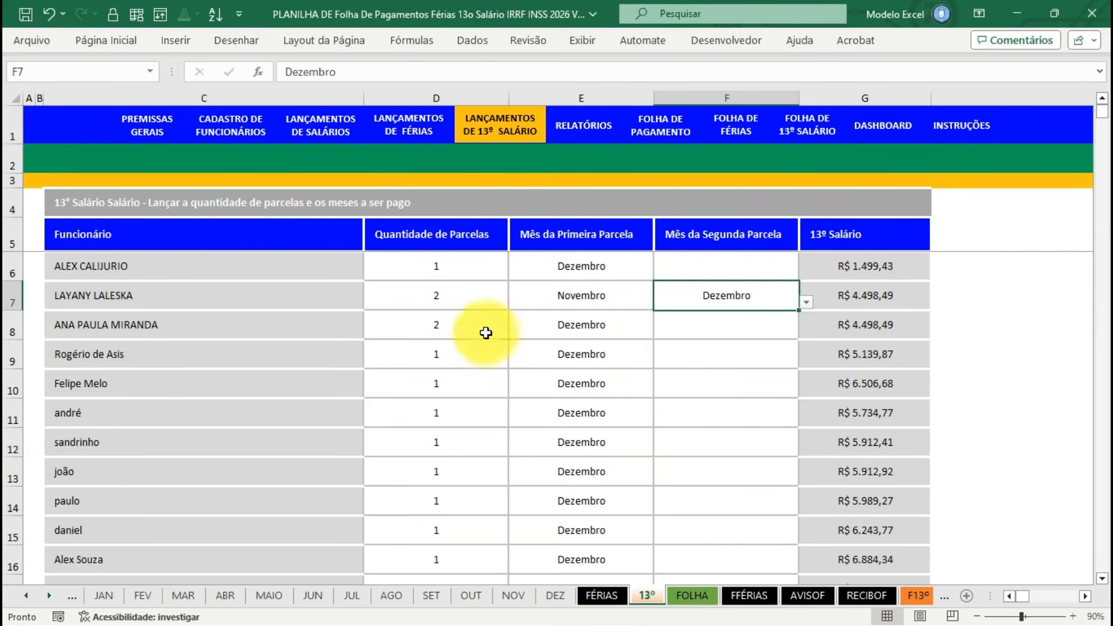
# Set the Quantidade de Parcelas of the employee in row 8 to 1, and review the 13th salary entries.
pyautogui.click(468, 325)
pyautogui.write('1')
pyautogui.press('Return')
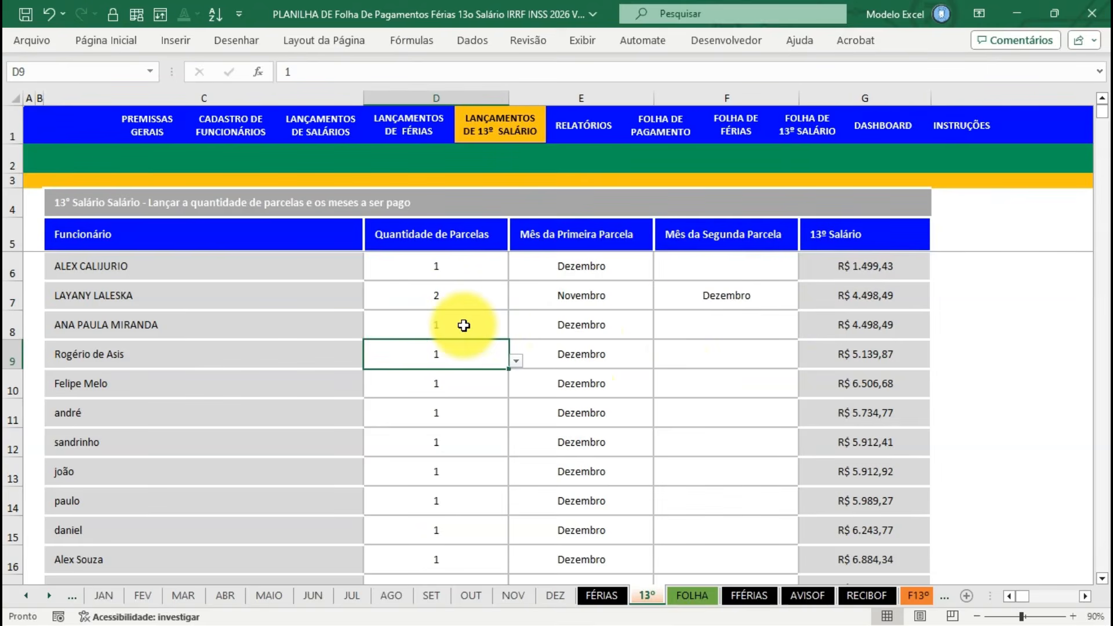
pyautogui.click(475, 296)
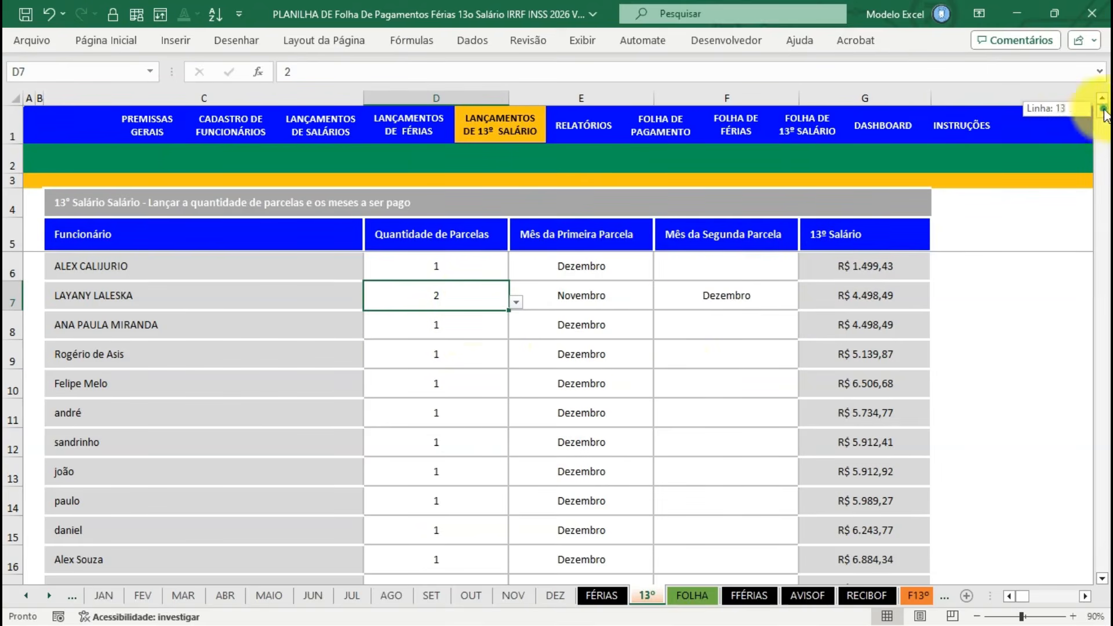
pyautogui.moveTo(1104, 114)
pyautogui.mouseDown()
pyautogui.moveTo(1098, 128)
pyautogui.moveTo(1097, 112)
pyautogui.mouseUp()
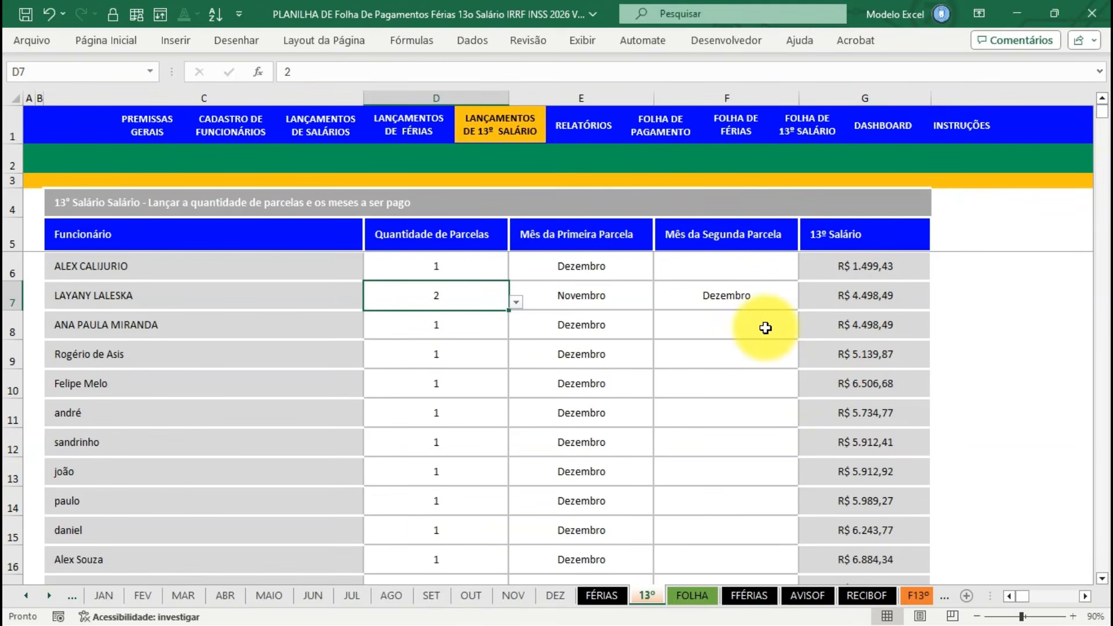
# Open the Folha de 13º Salário and examine the selected employee's receipt, including the averages, additional pay, INSS and IRRF lines.
pyautogui.click(807, 125)
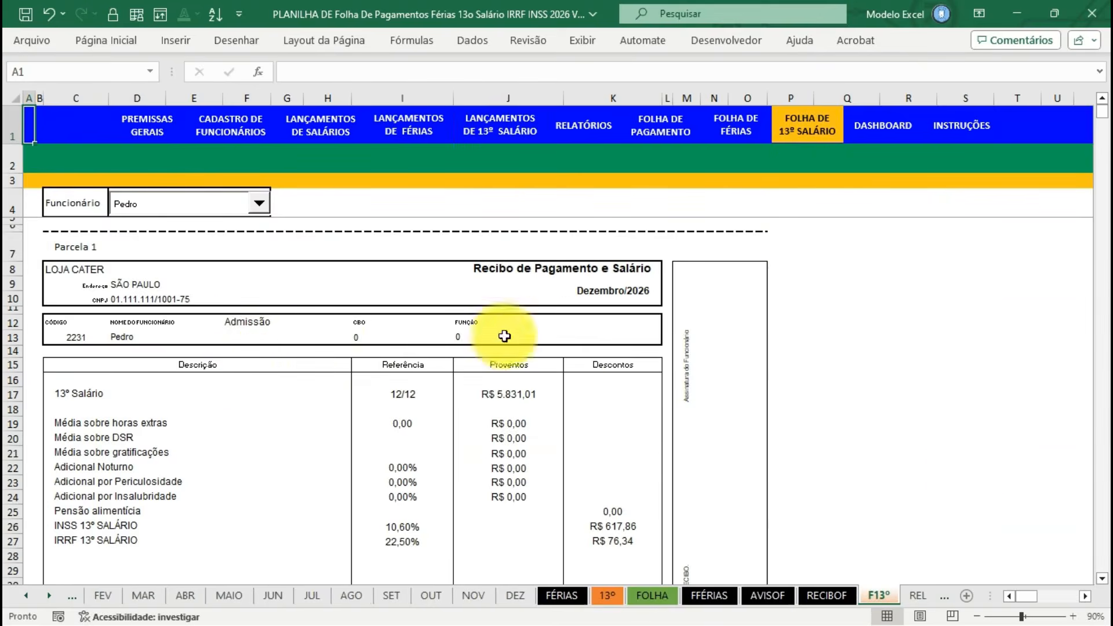
pyautogui.click(1102, 580)
pyautogui.click(1101, 580)
pyautogui.click(1102, 579)
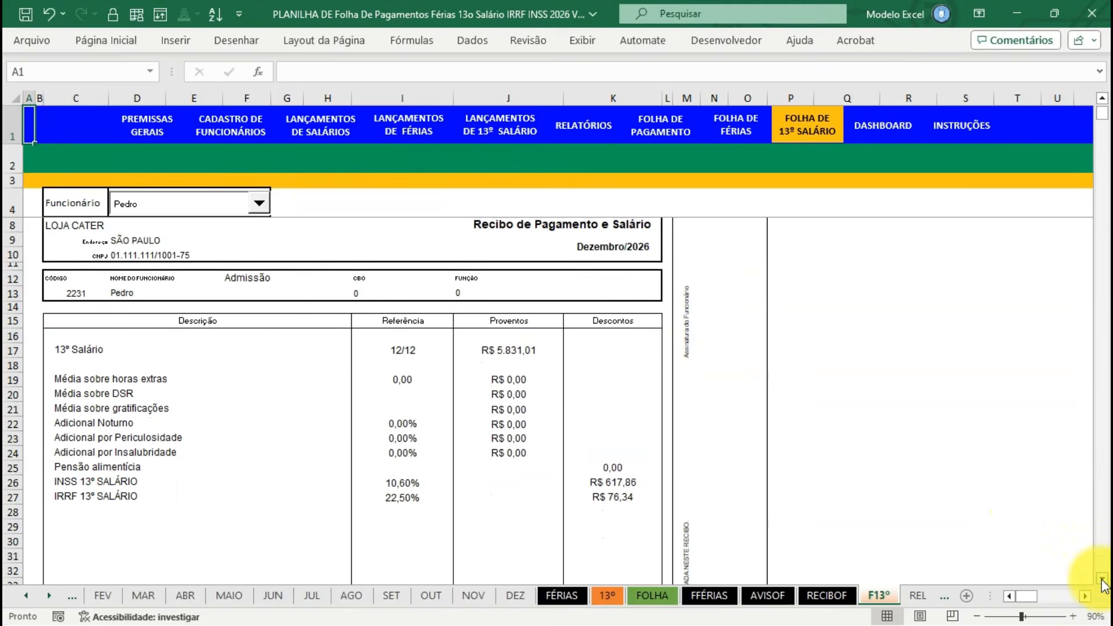
pyautogui.click(1102, 579)
pyautogui.click(1102, 579)
pyautogui.click(1102, 580)
pyautogui.click(1102, 579)
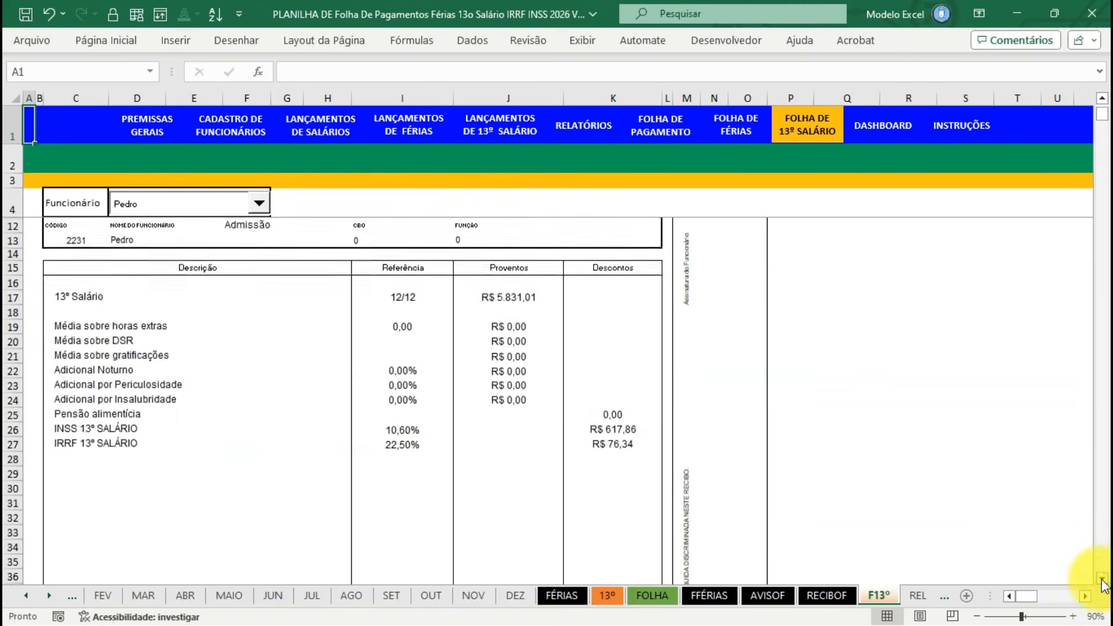
# Examine the lines of the current 13th salary receipt, and switch Funcionário to the fourth registered employee.
pyautogui.click(1102, 579)
pyautogui.click(1102, 579)
pyautogui.click(1102, 580)
pyautogui.click(1102, 579)
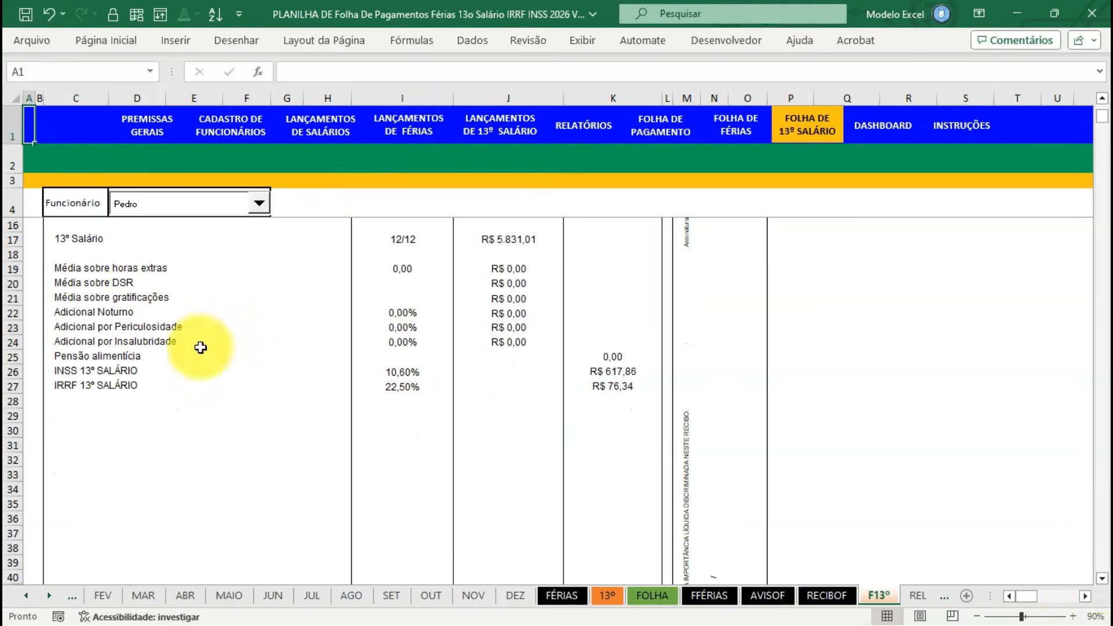
pyautogui.click(199, 208)
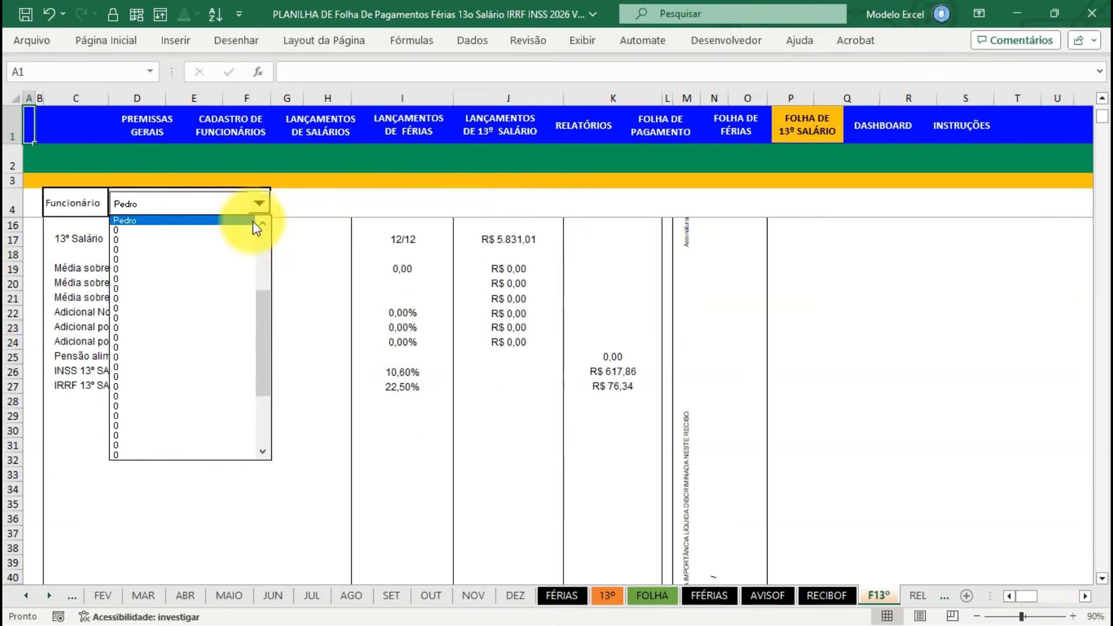
pyautogui.scroll(3, 261, 226)
pyautogui.click(176, 251)
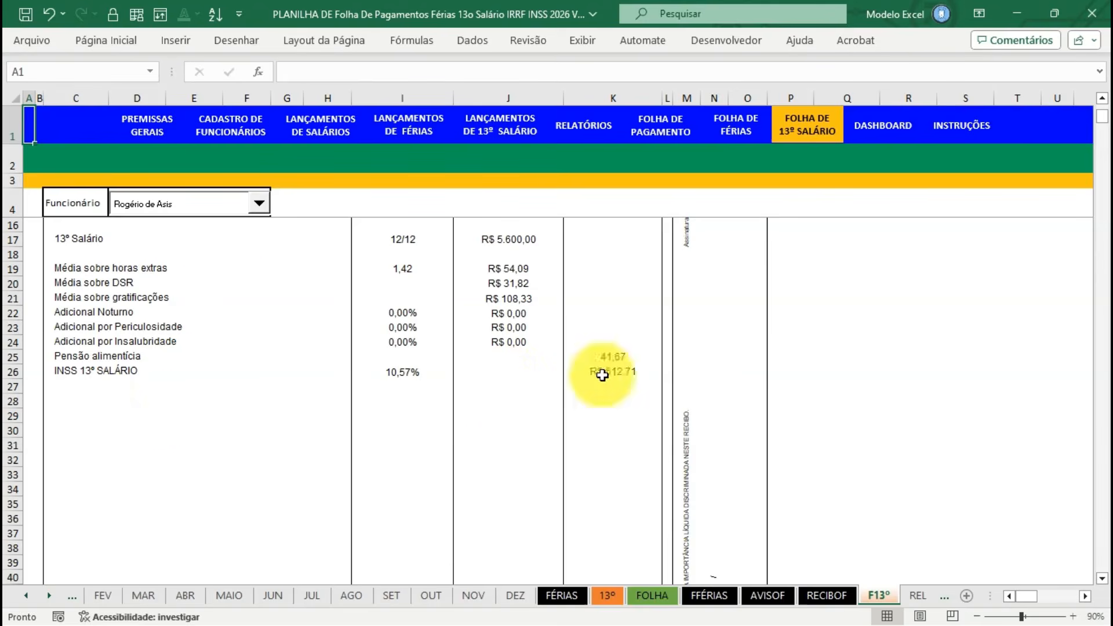
# View the 13th salary receipts of the fifth, sixth and last registered employees in turn, comparing averages, additional pay, INSS and IRRF.
pyautogui.click(219, 209)
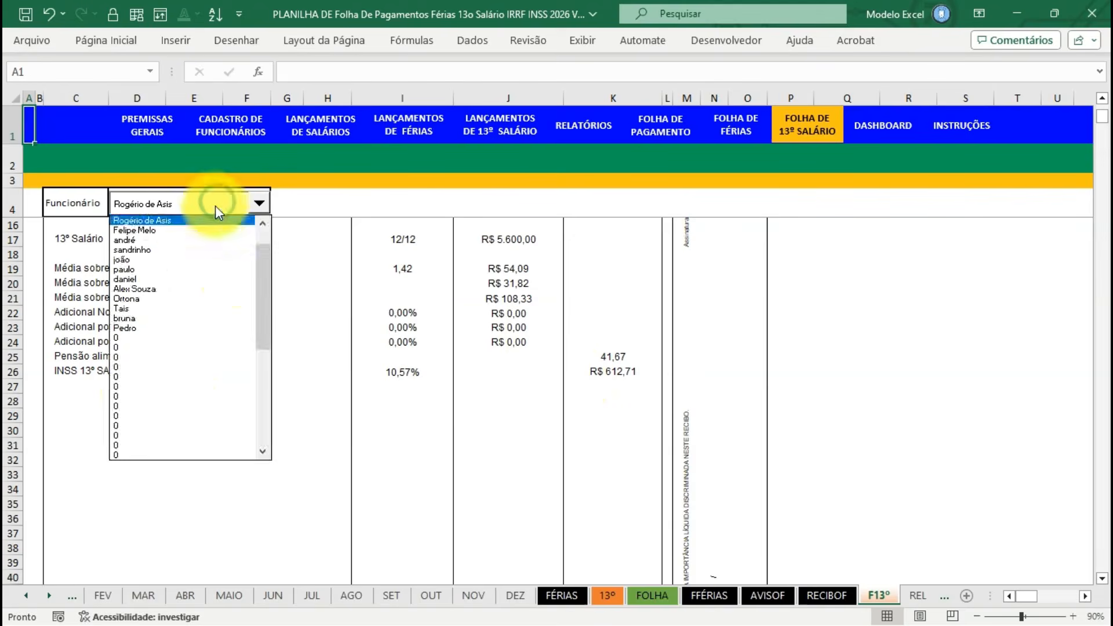
pyautogui.click(214, 226)
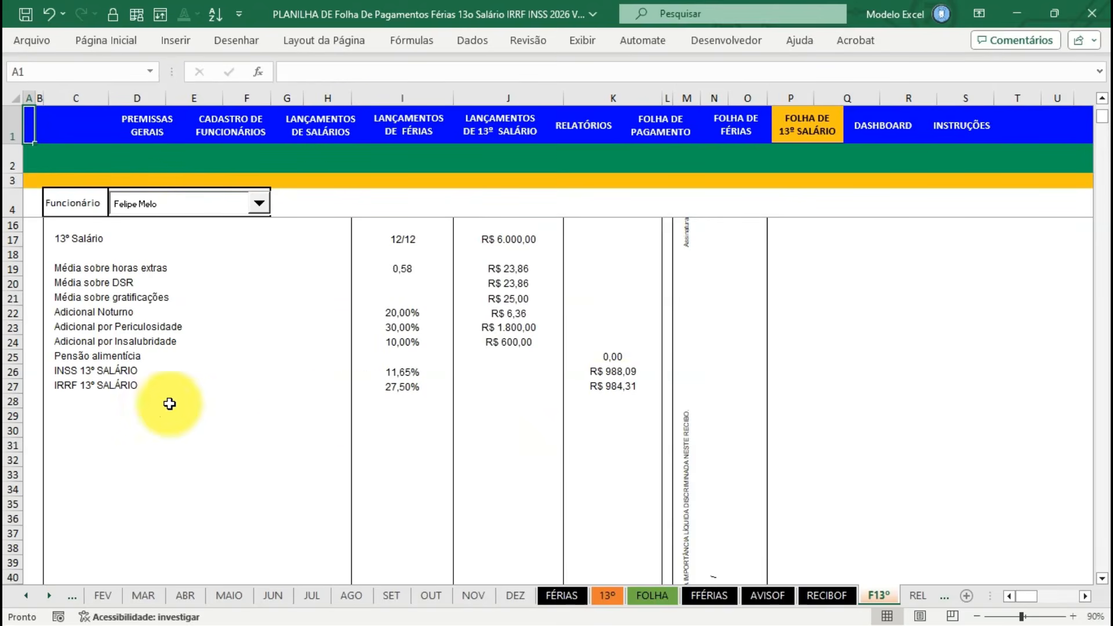
pyautogui.click(238, 203)
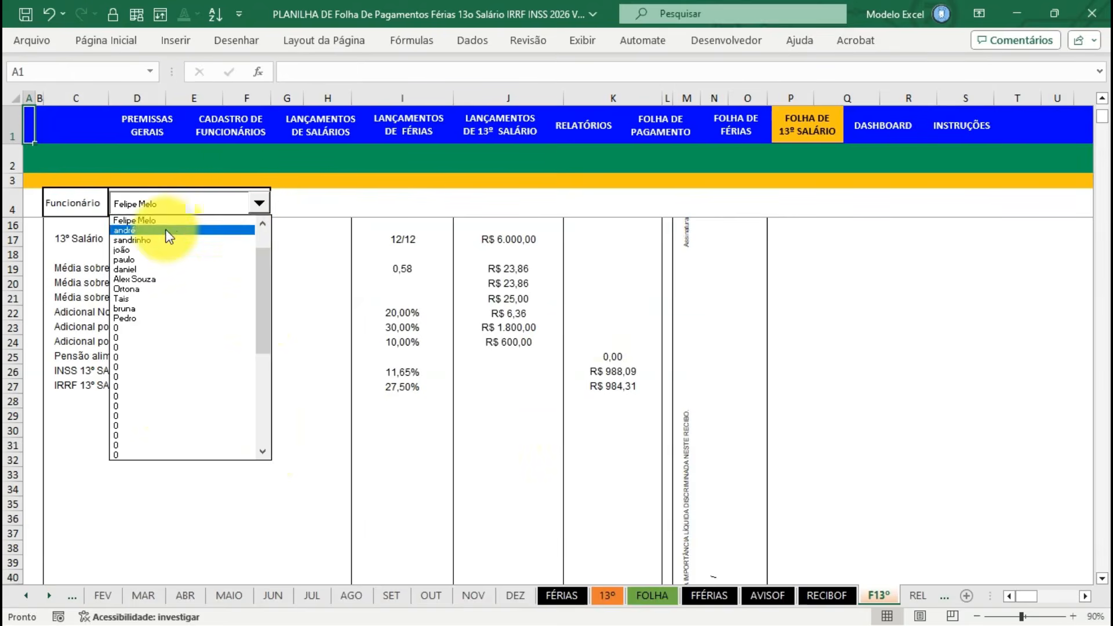
pyautogui.click(130, 230)
pyautogui.click(208, 205)
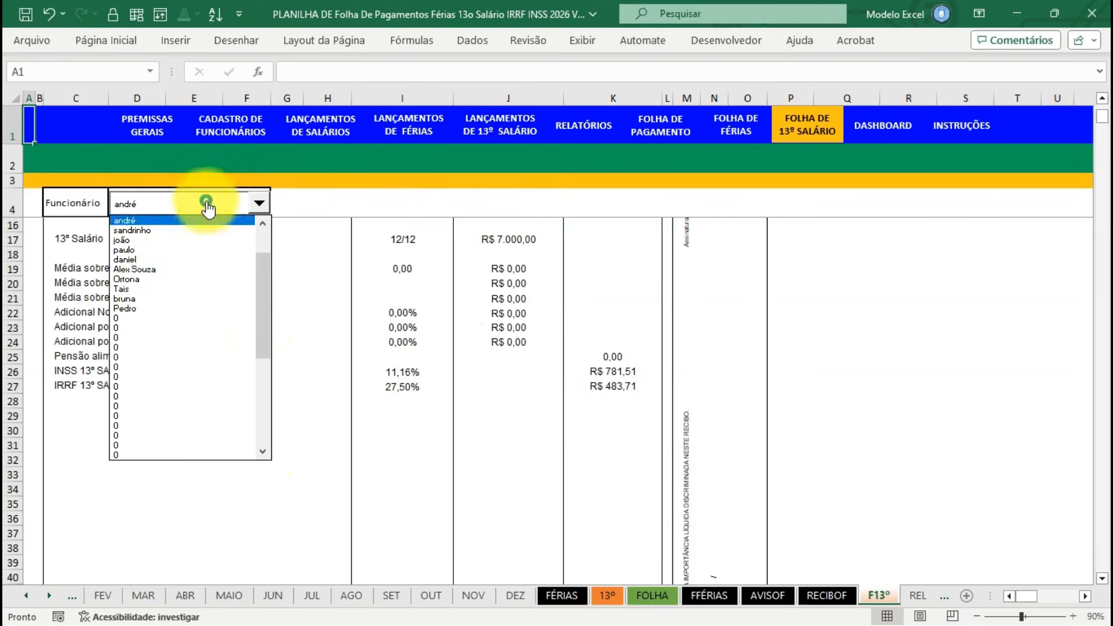
pyautogui.click(140, 310)
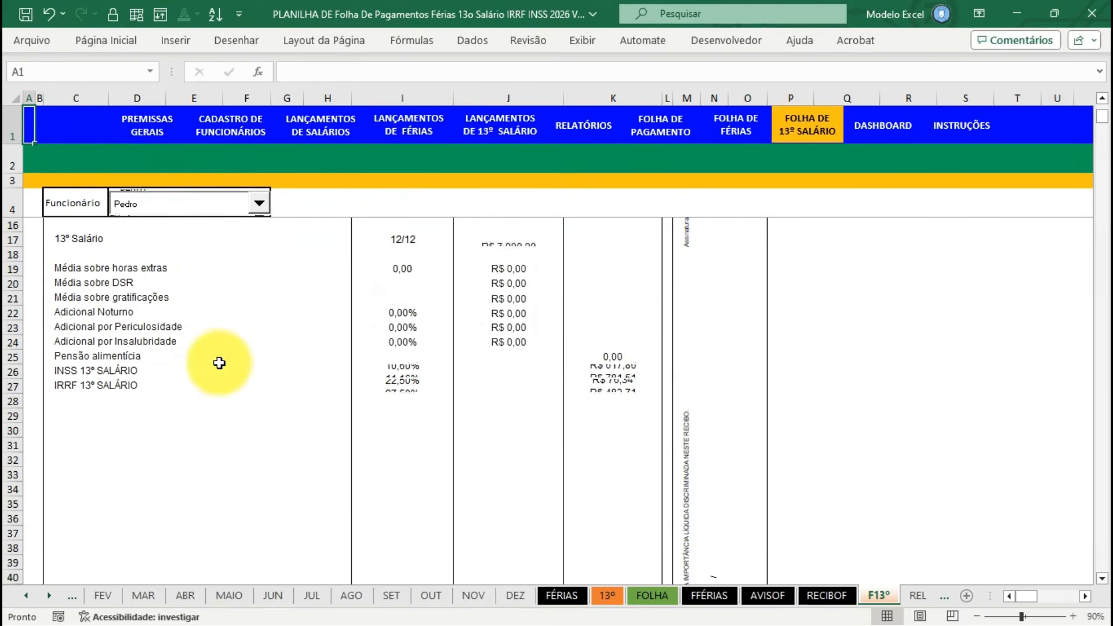
pyautogui.click(260, 204)
pyautogui.click(260, 204)
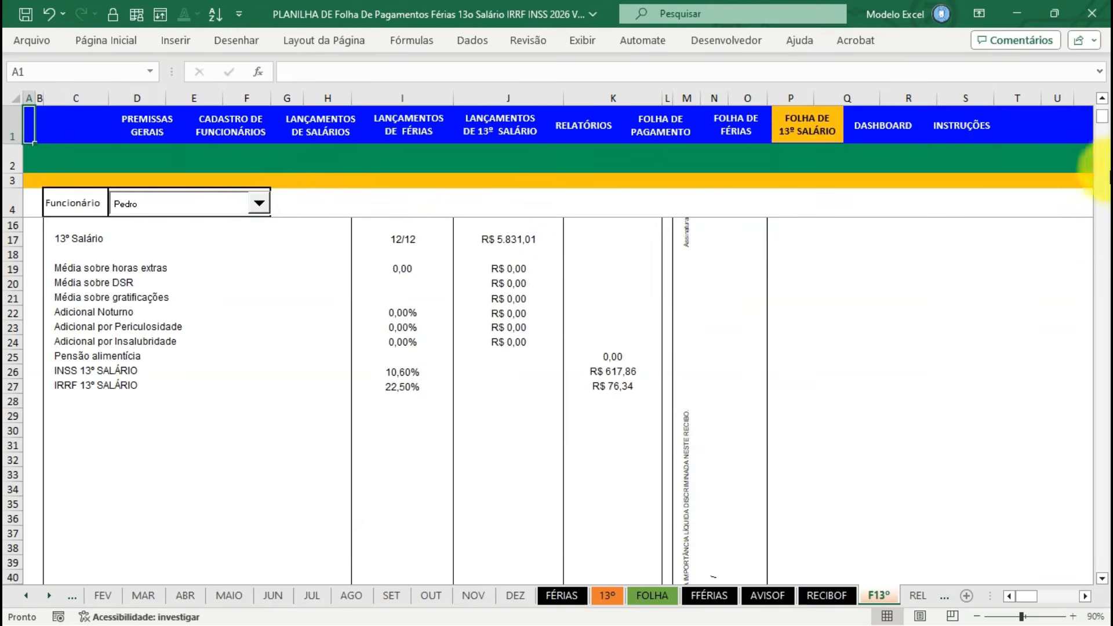
# Return to the beginning of the 13th salary receipt and select the employee with code 2219, who is paid in two installments.
pyautogui.moveTo(1108, 118)
pyautogui.mouseDown()
pyautogui.moveTo(1107, 144)
pyautogui.moveTo(1106, 111)
pyautogui.mouseUp()
pyautogui.click(234, 201)
pyautogui.scroll(5, 261, 221)
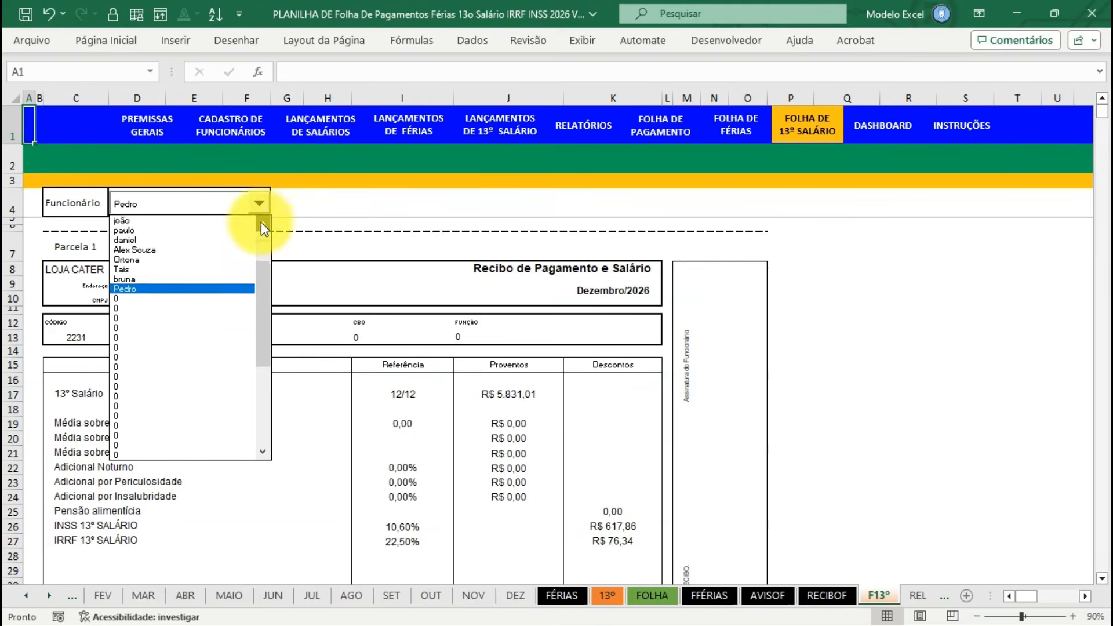
pyautogui.click(173, 232)
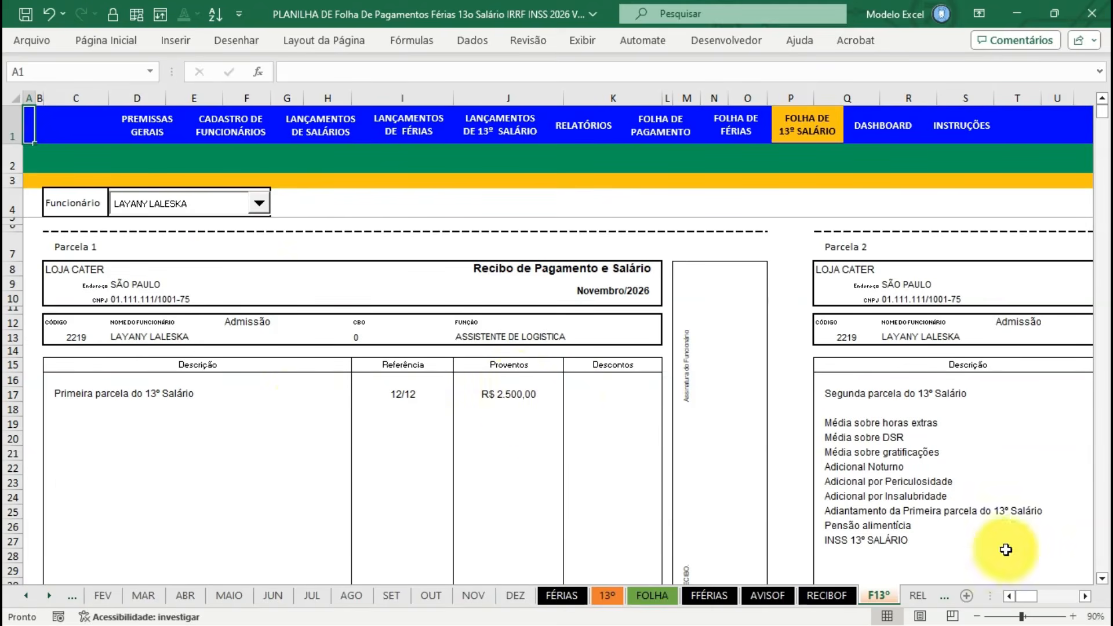
# Examine the Parcela 2 receipt down to Líquido a Receber, and return to the Parcela 1 receipt.
pyautogui.moveTo(1030, 600); pyautogui.dragTo(1040, 600)
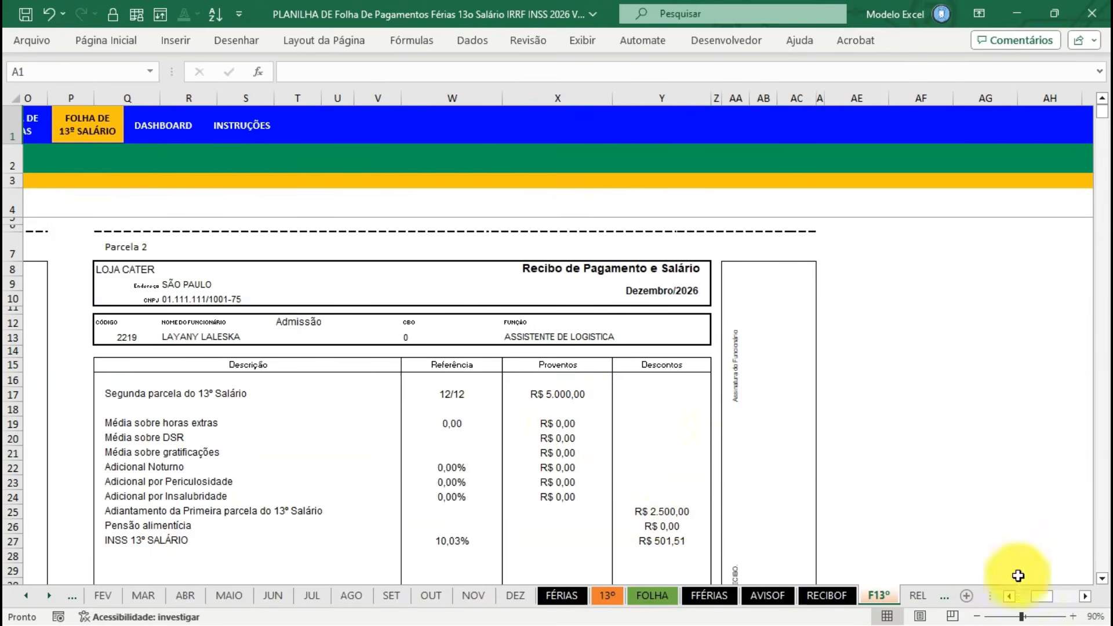
pyautogui.click(1102, 579)
pyautogui.click(1102, 579)
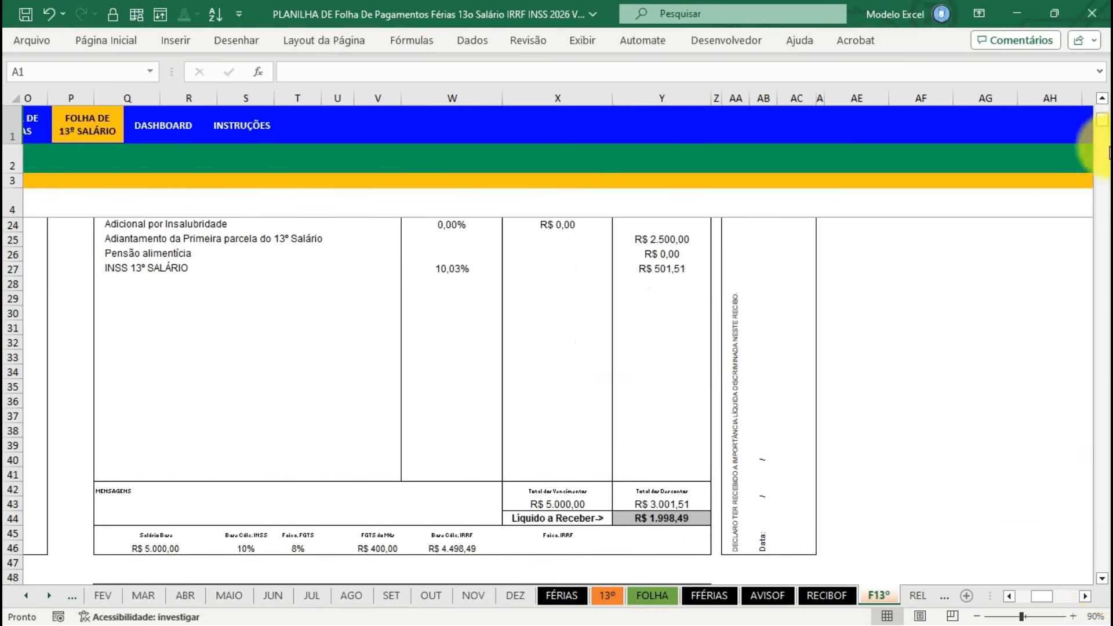
pyautogui.moveTo(1106, 122); pyautogui.dragTo(1101, 110)
pyautogui.moveTo(1050, 600); pyautogui.dragTo(1025, 598)
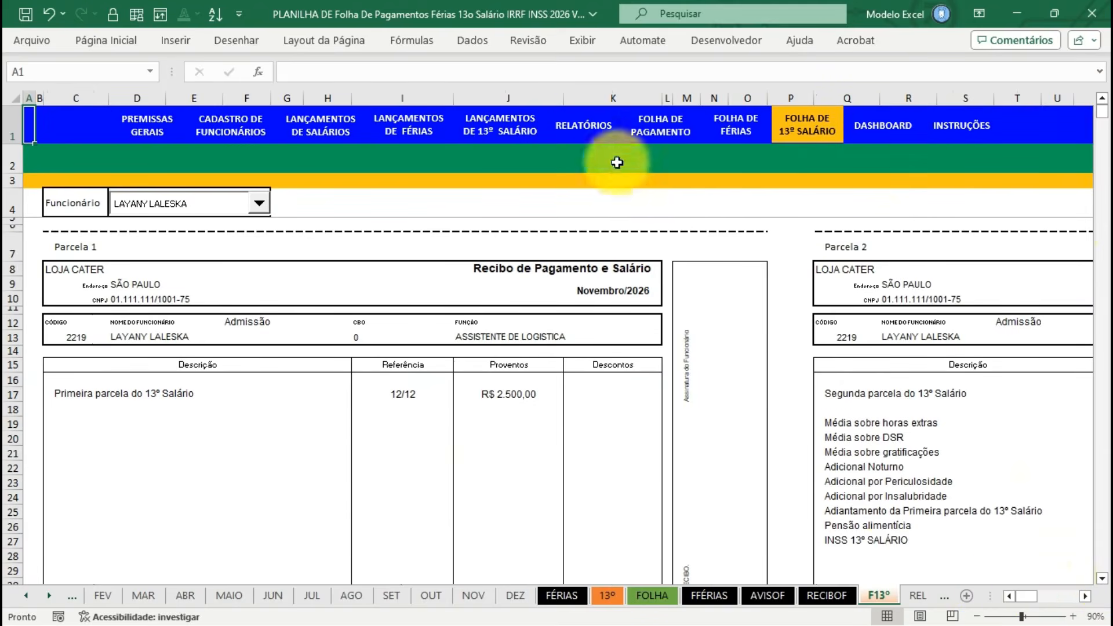
# Open Relatório Geral and examine its monthly figures, from Encargos e Impostos and Hora Extra through salaries, Descontos em Folha and Benefícios Pagos.
pyautogui.click(583, 129)
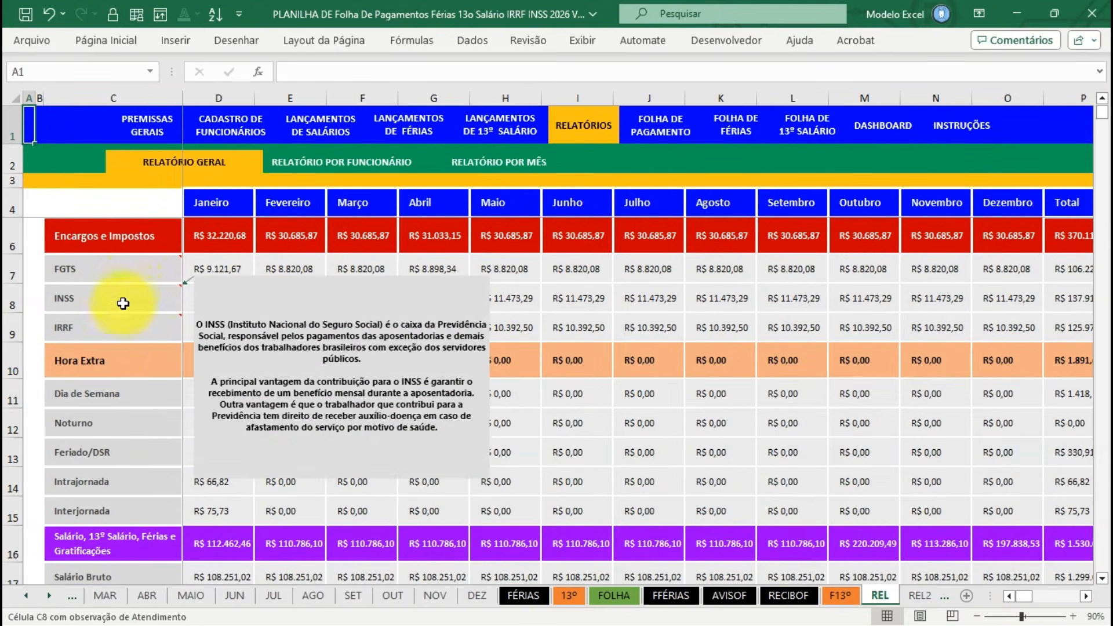
pyautogui.moveTo(121, 315)
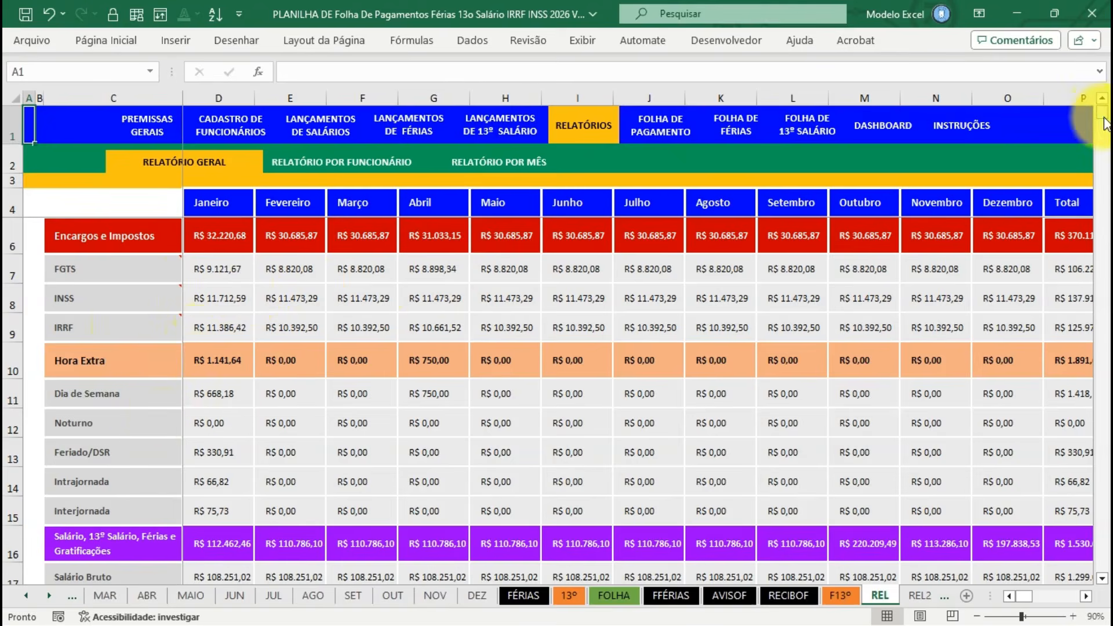
pyautogui.moveTo(1104, 124); pyautogui.dragTo(1103, 128)
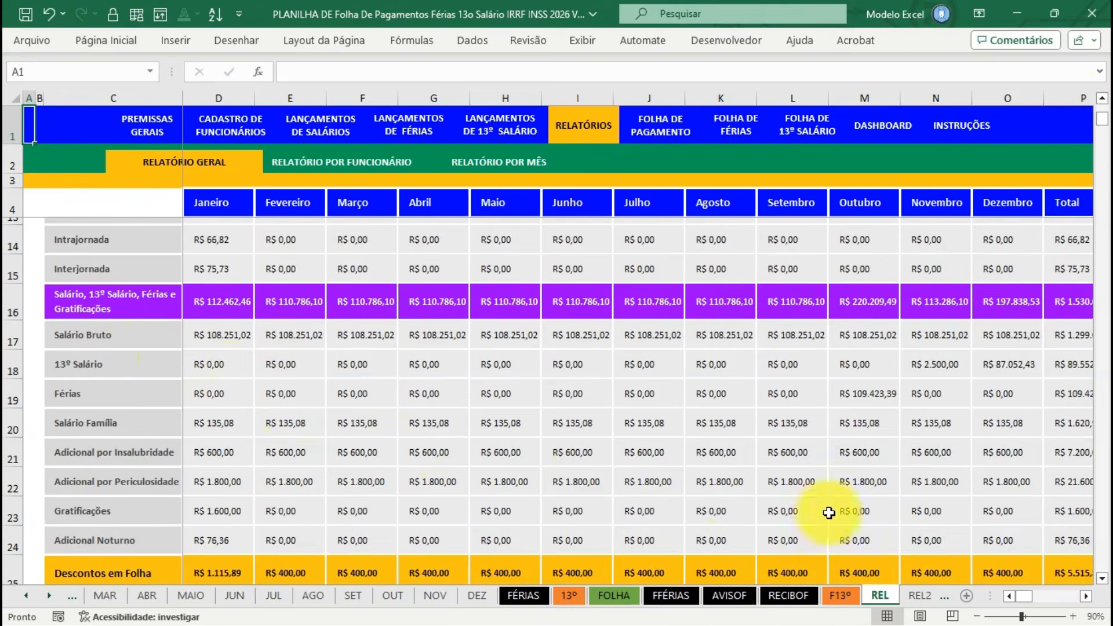
pyautogui.click(1103, 579)
pyautogui.click(1103, 579)
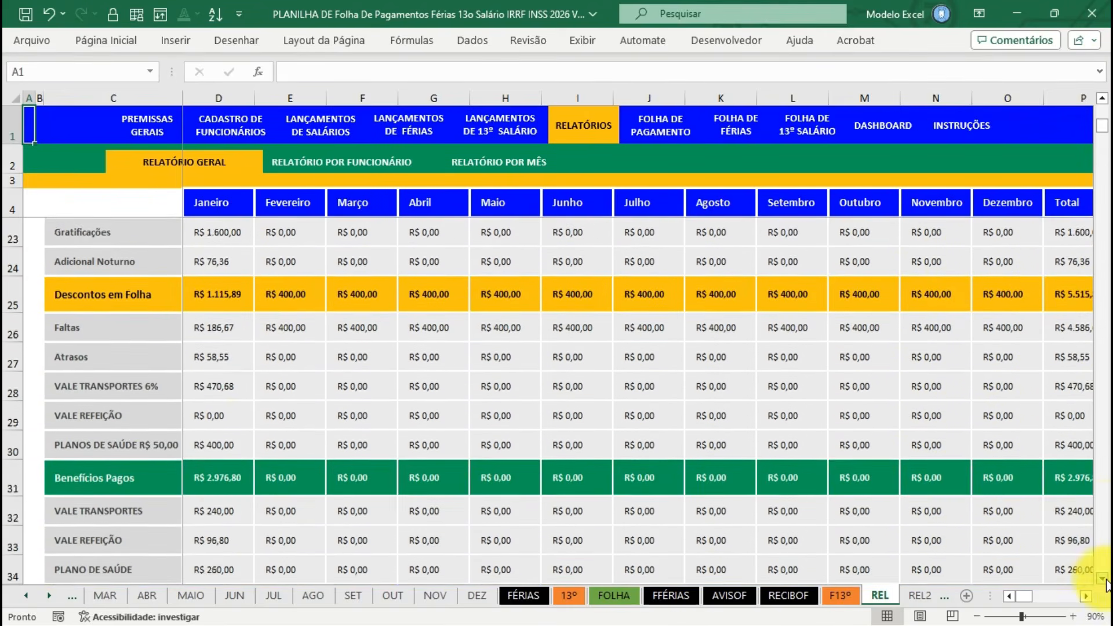
pyautogui.click(1103, 578)
pyautogui.click(1102, 579)
pyautogui.click(1103, 579)
pyautogui.click(1102, 579)
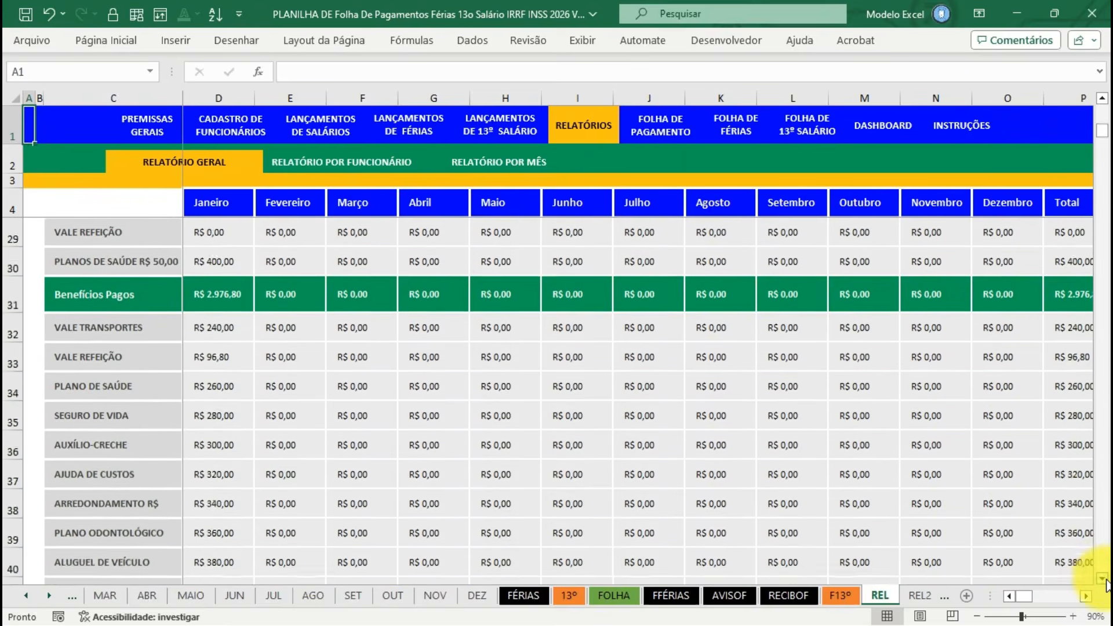
pyautogui.click(1103, 579)
pyautogui.click(1103, 579)
pyautogui.click(1103, 579)
pyautogui.click(1103, 579)
pyautogui.click(1103, 579)
pyautogui.click(1103, 579)
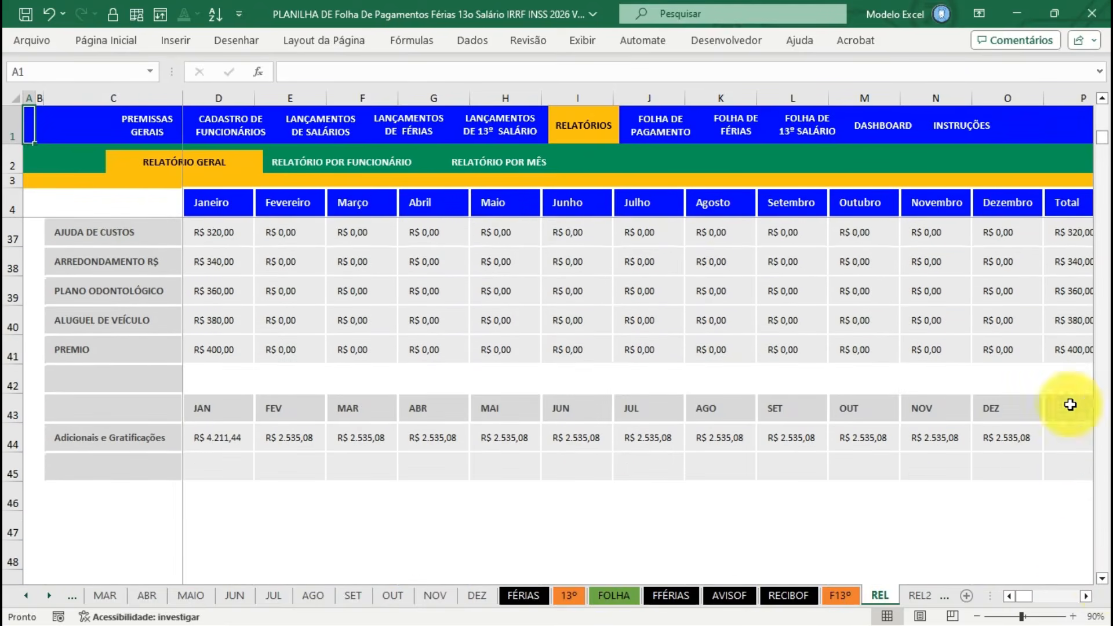
pyautogui.moveTo(1103, 145); pyautogui.dragTo(1103, 138)
# Open Relatório por Funcionário and view the employee choices, keeping the current employee's monthly report.
pyautogui.click(345, 164)
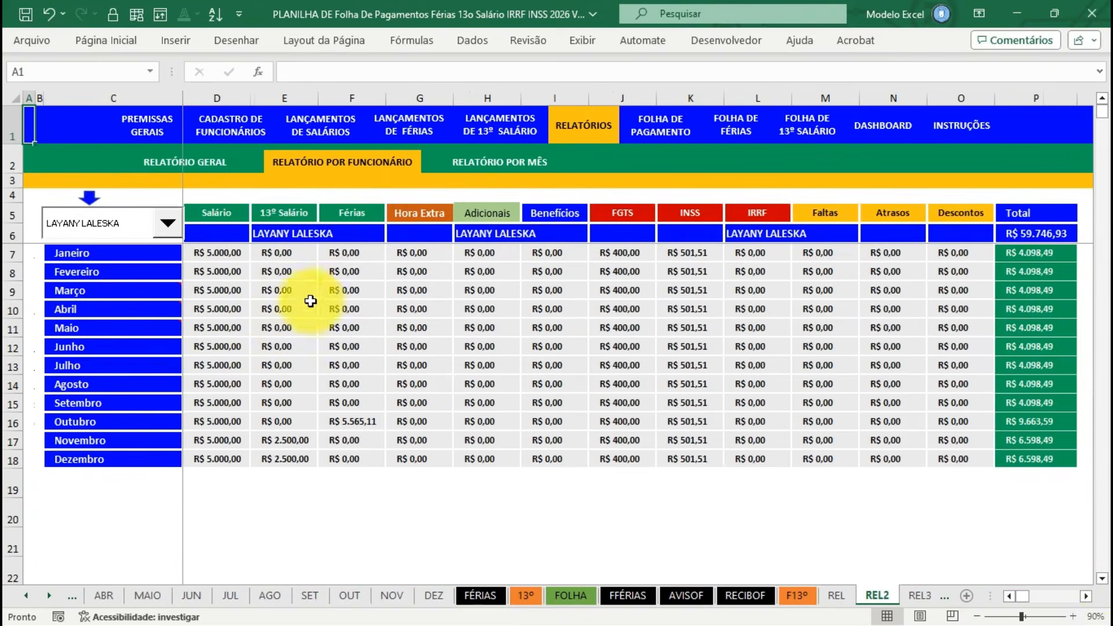
pyautogui.click(167, 224)
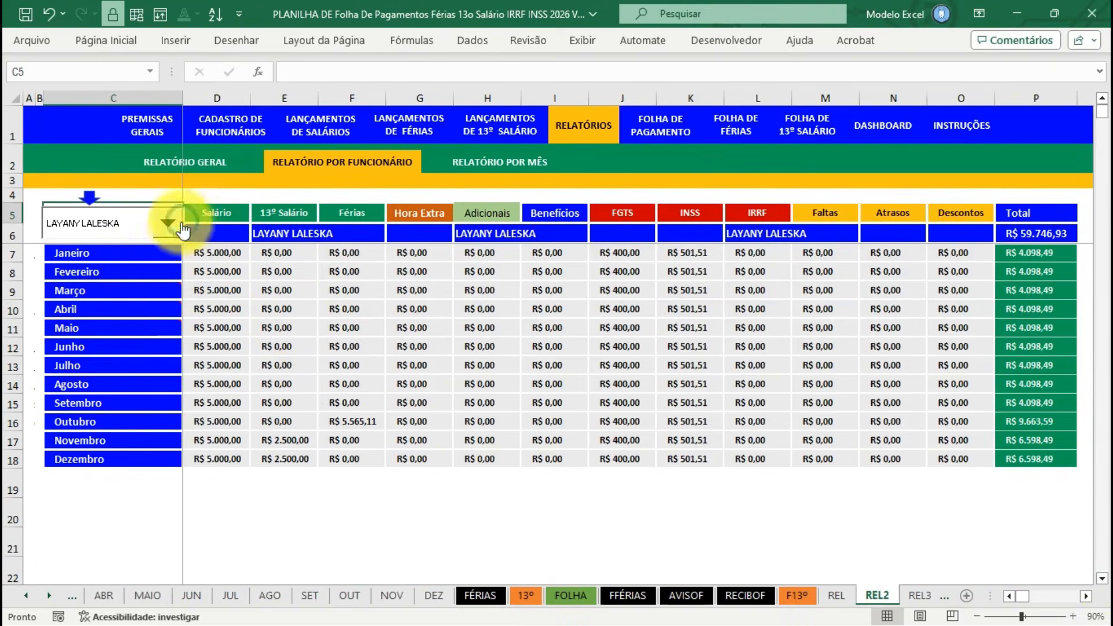
pyautogui.click(167, 231)
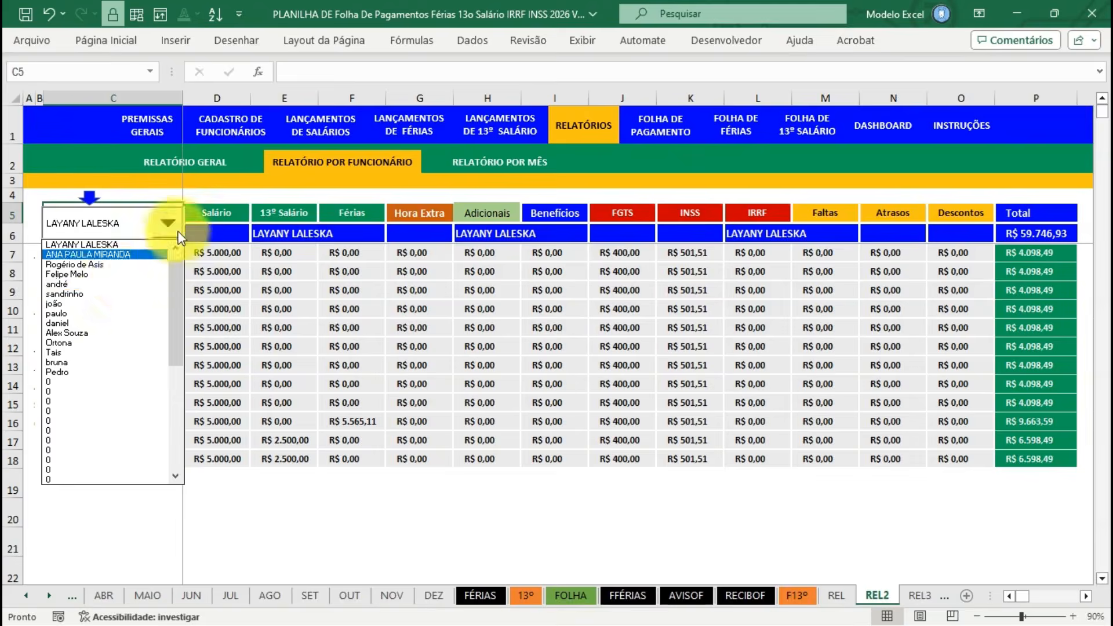
pyautogui.click(166, 225)
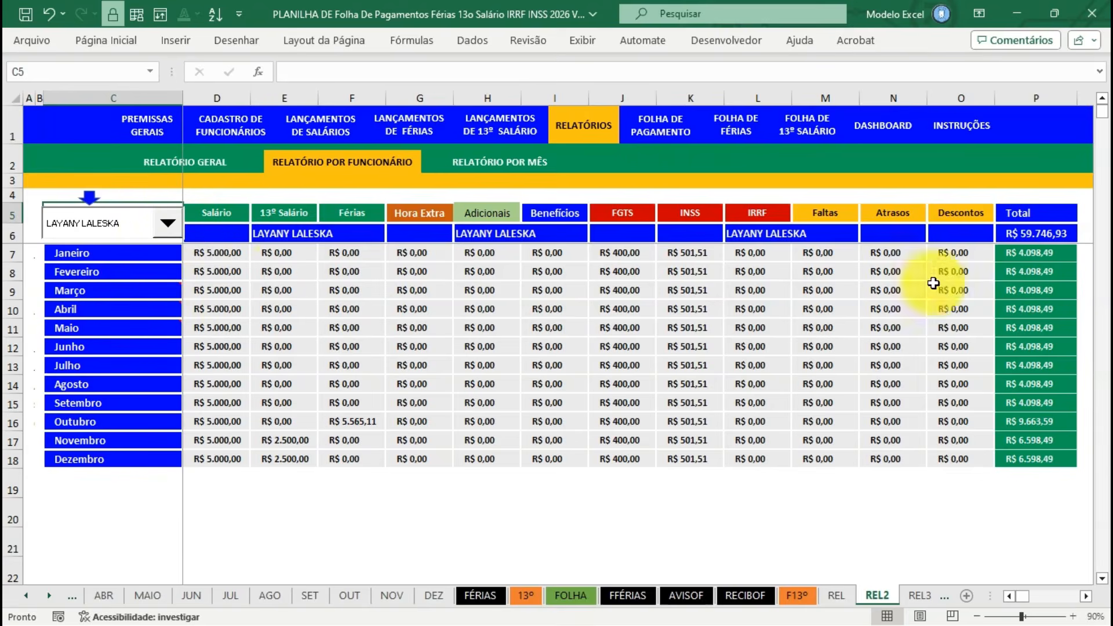
# Review the Relatório por Mês for JANEIRO, and open the Dashboard Geral.
pyautogui.click(493, 161)
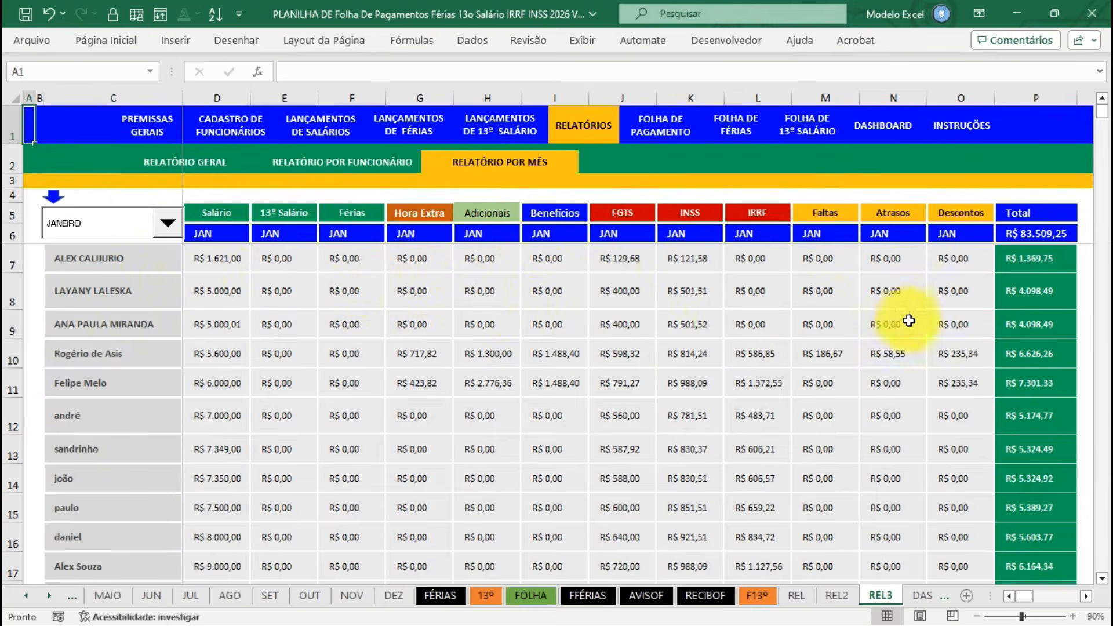
pyautogui.click(882, 125)
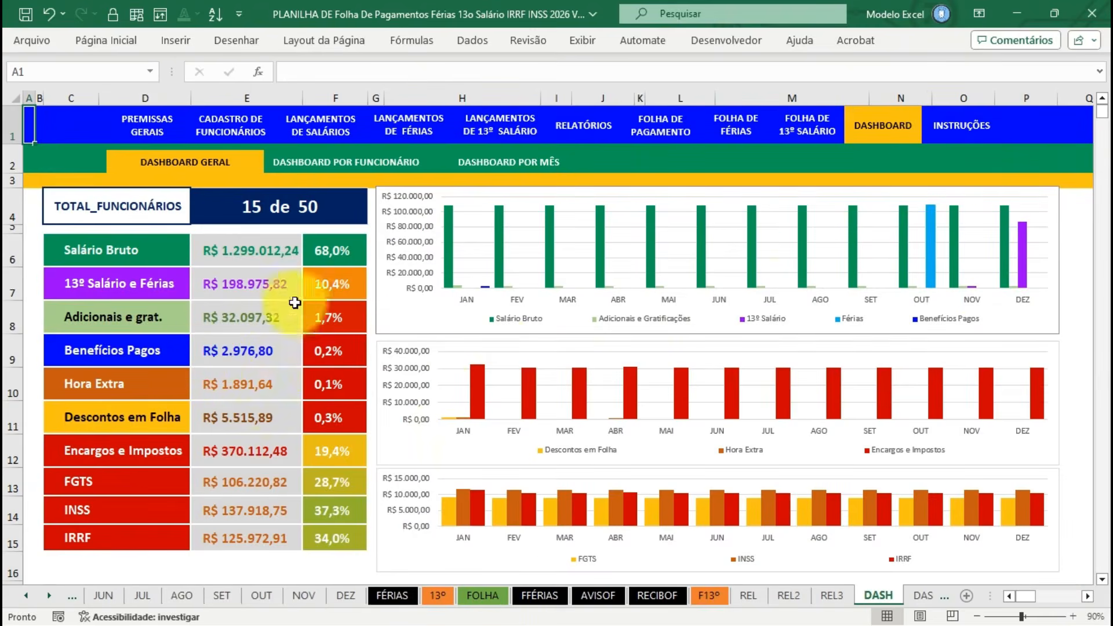
# Open Dashboard por Funcionário and view the charts for the fourth and fifth registered employees.
pyautogui.click(365, 162)
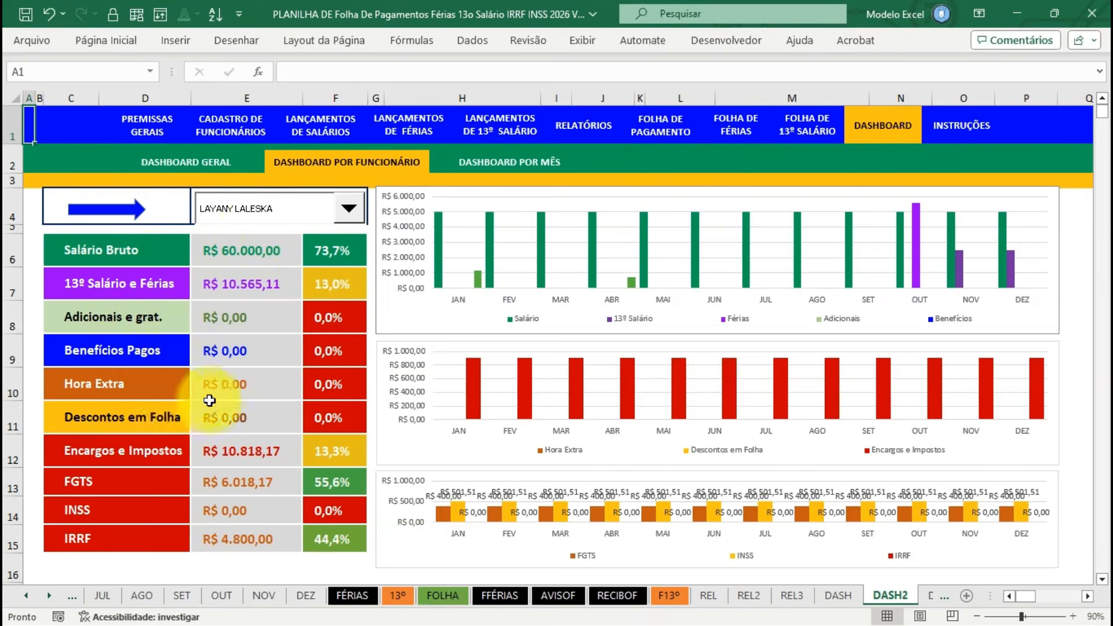
pyautogui.click(294, 208)
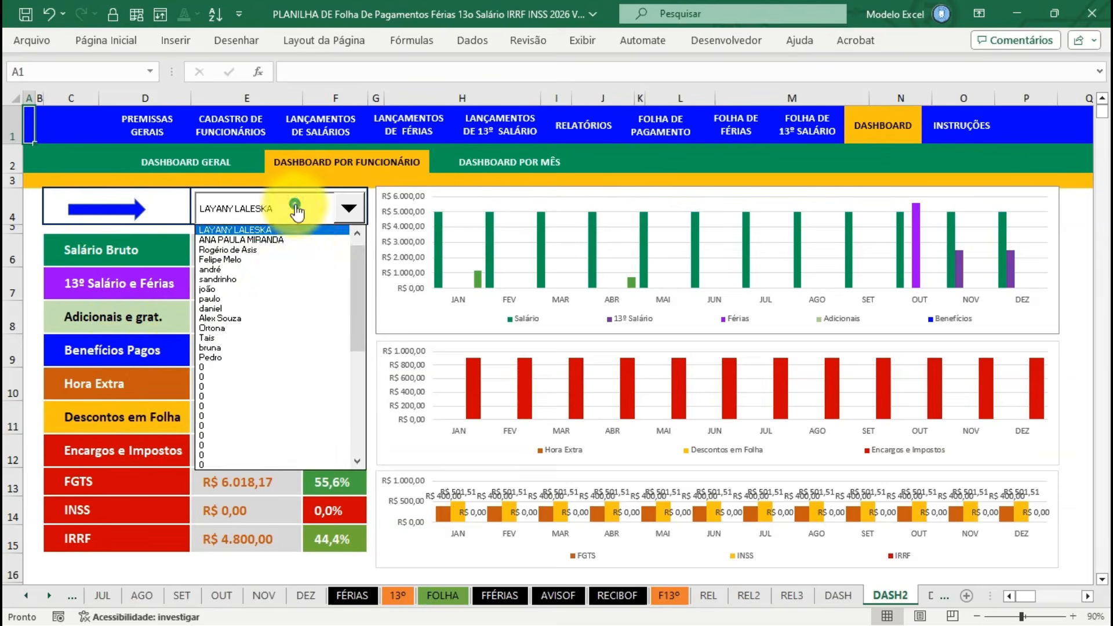
pyautogui.click(280, 249)
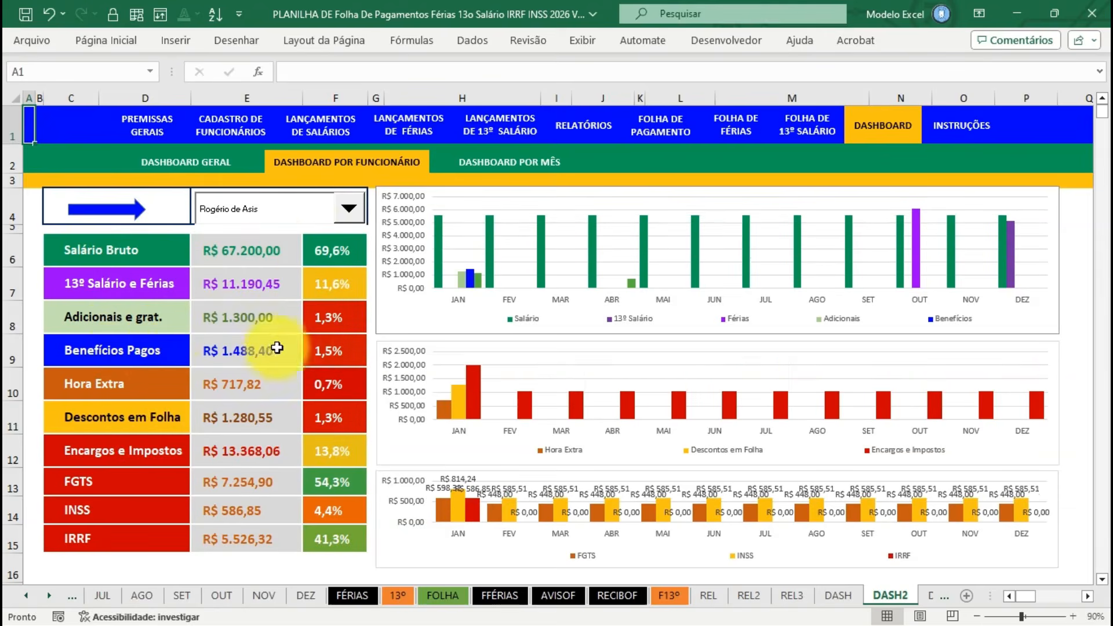
pyautogui.click(349, 208)
pyautogui.click(275, 240)
pyautogui.click(274, 241)
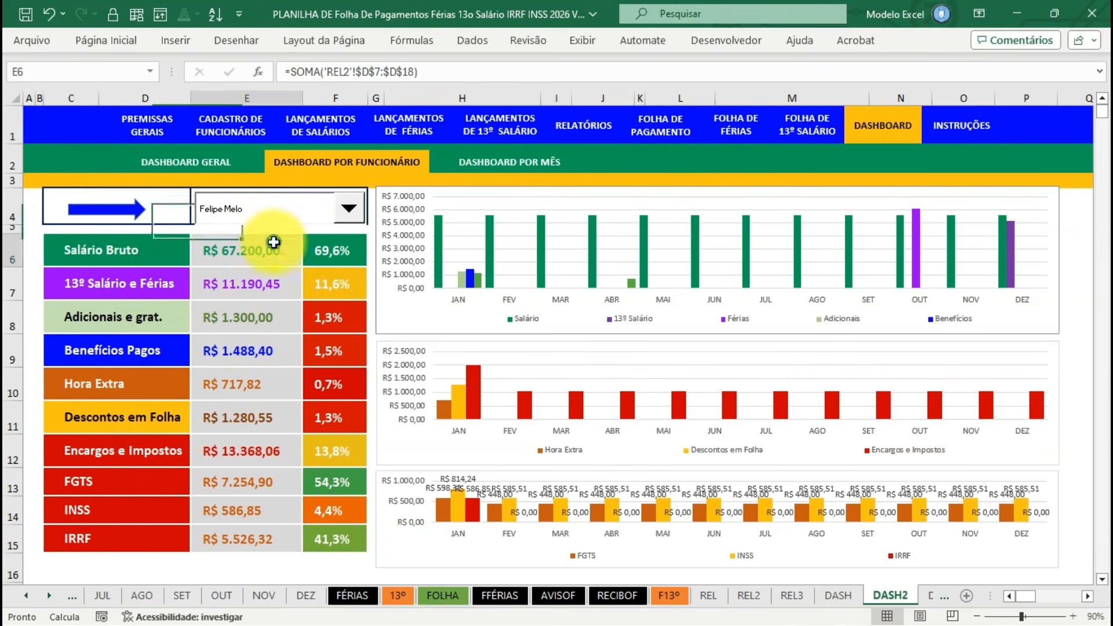
# Switch the employee dashboard to the seventh and the tenth registered employee, comparing their totals and charts.
pyautogui.click(339, 212)
pyautogui.click(243, 251)
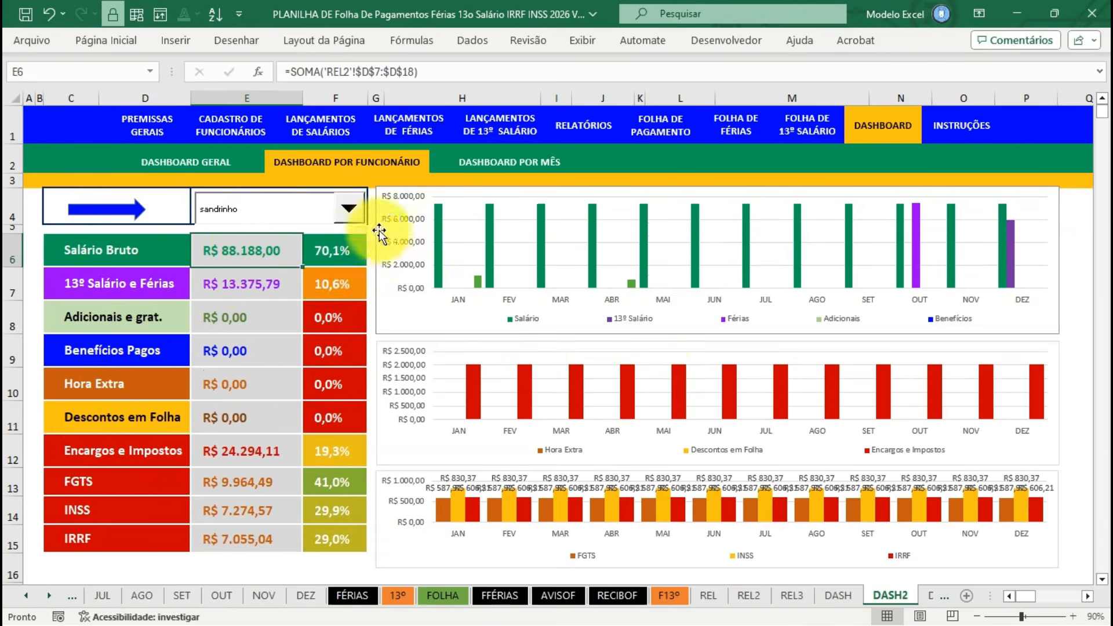
pyautogui.click(347, 209)
pyautogui.click(287, 260)
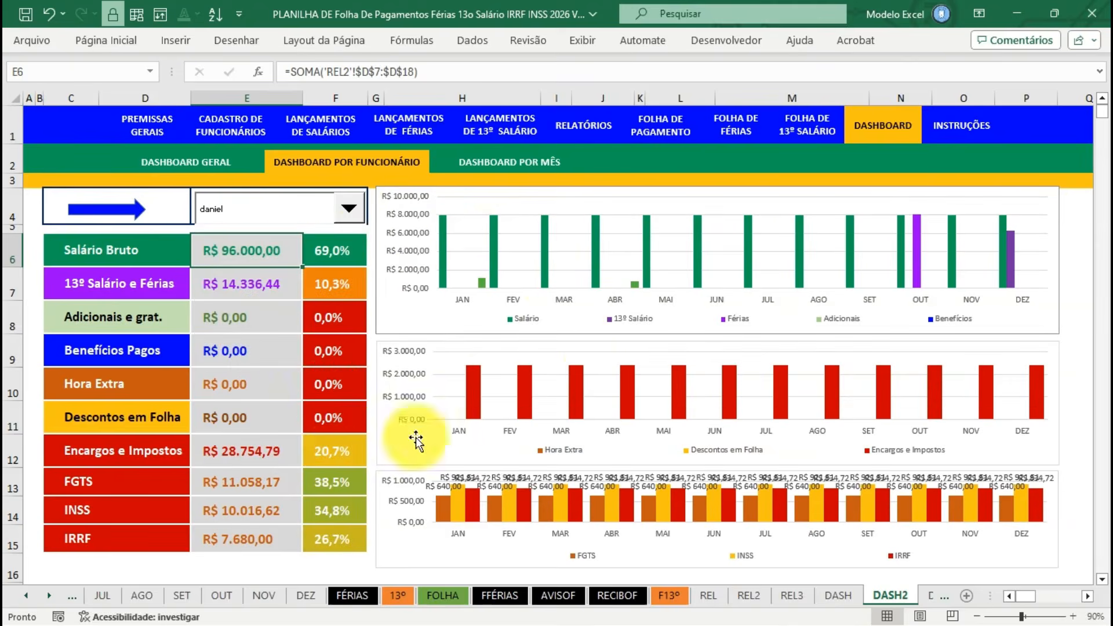
# Open Dashboard por Mês and view the month choices, keeping JANEIRO selected.
pyautogui.click(497, 163)
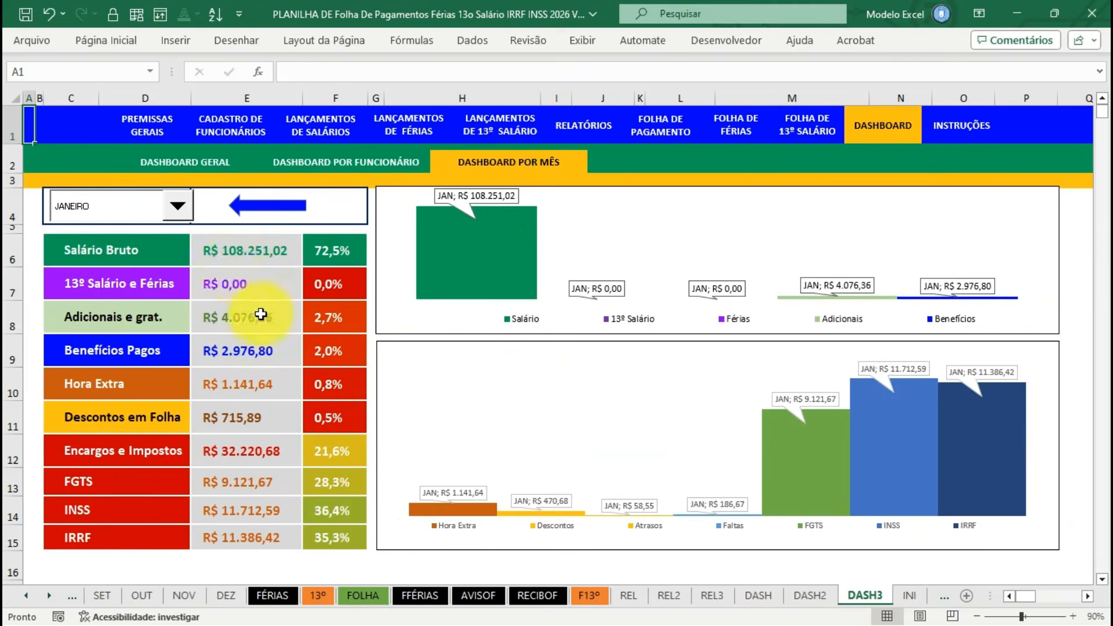
pyautogui.click(176, 207)
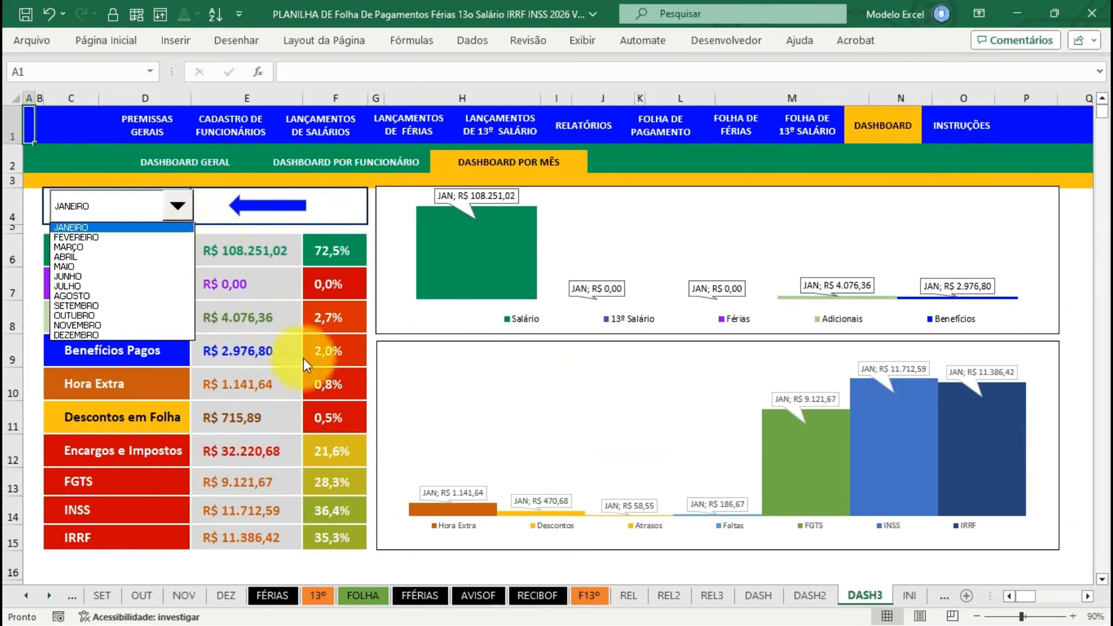
pyautogui.click(173, 202)
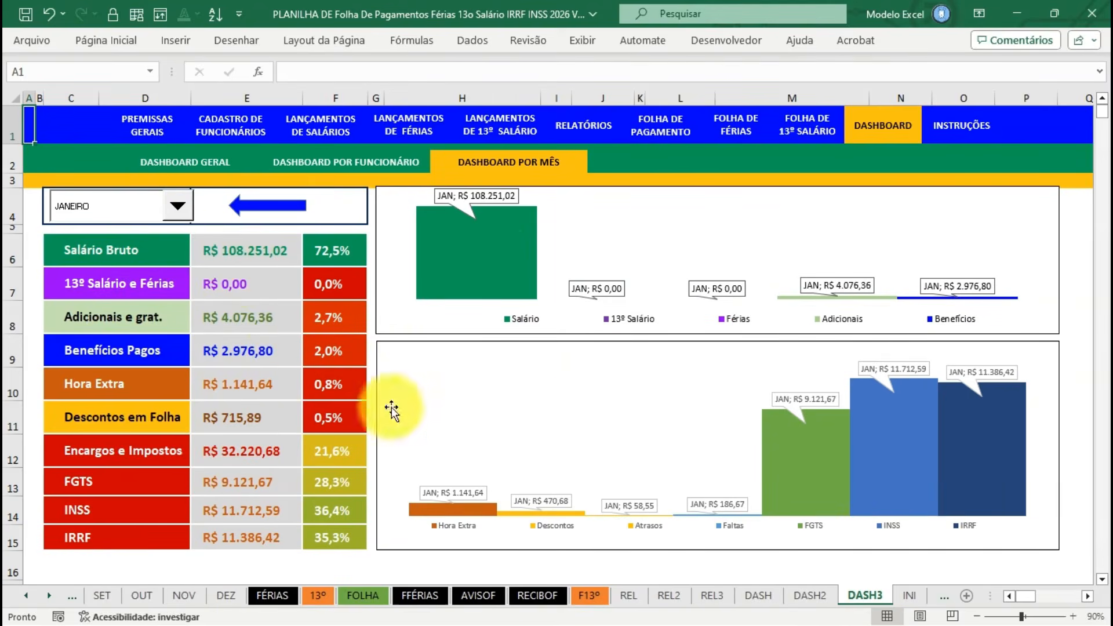
# Switch the Dashboard por Mês to MARÇO and view that month's totals and charts.
pyautogui.click(171, 207)
pyautogui.click(150, 241)
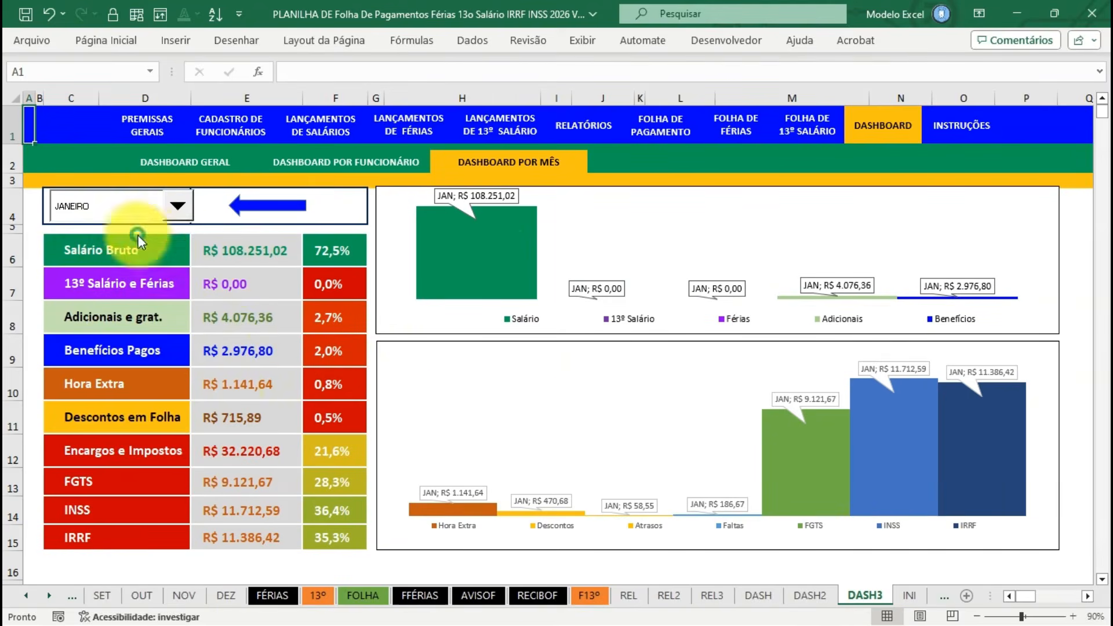
pyautogui.click(175, 207)
pyautogui.click(102, 248)
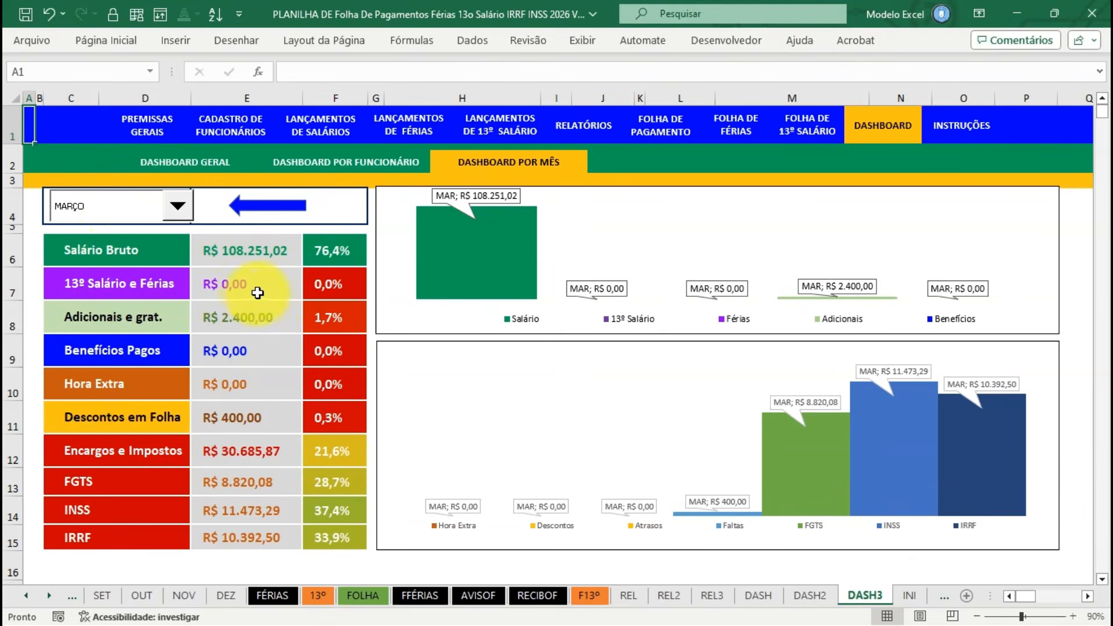
# Check the Alíquota 1 upper limit in the auxiliary IRRF 2026 table under Encargos e Impostos, and open Folha de Pagamento.
pyautogui.click(234, 125)
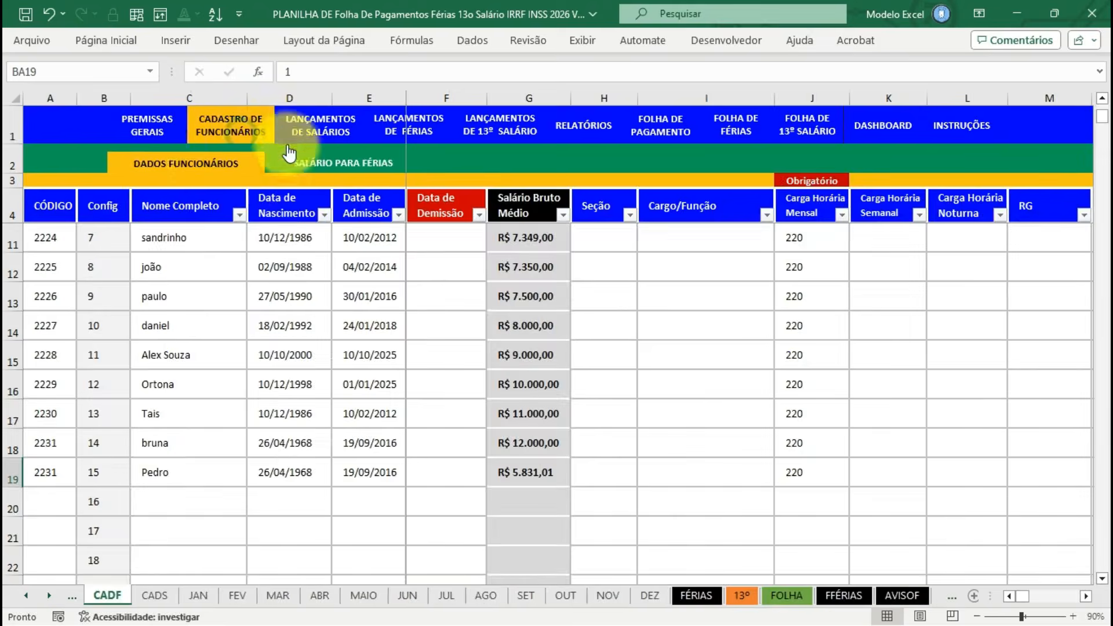
pyautogui.click(150, 127)
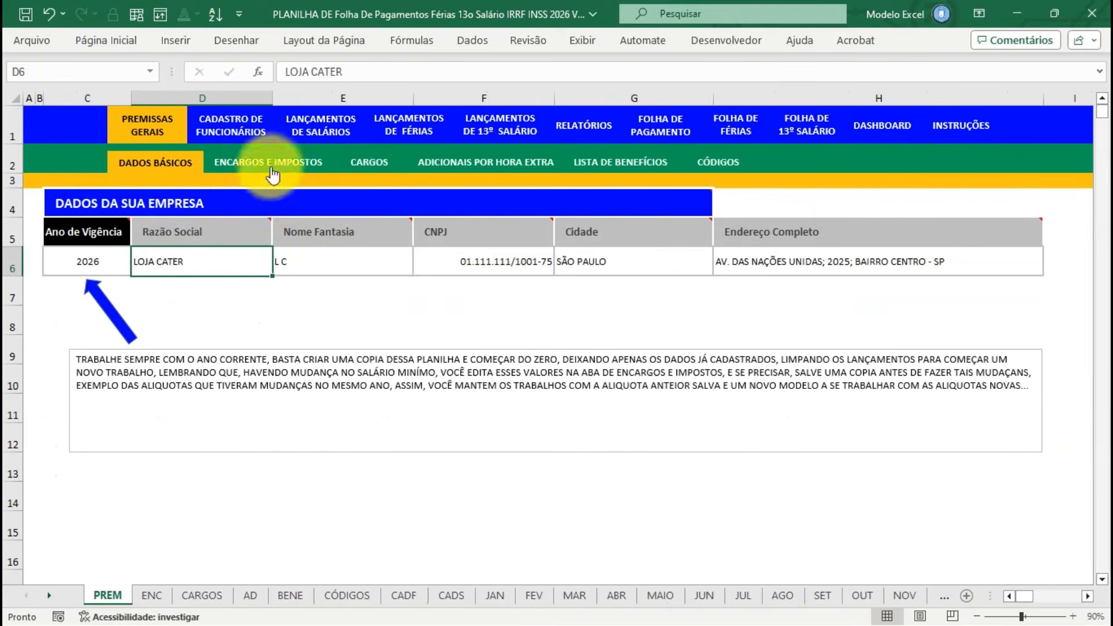
pyautogui.click(263, 164)
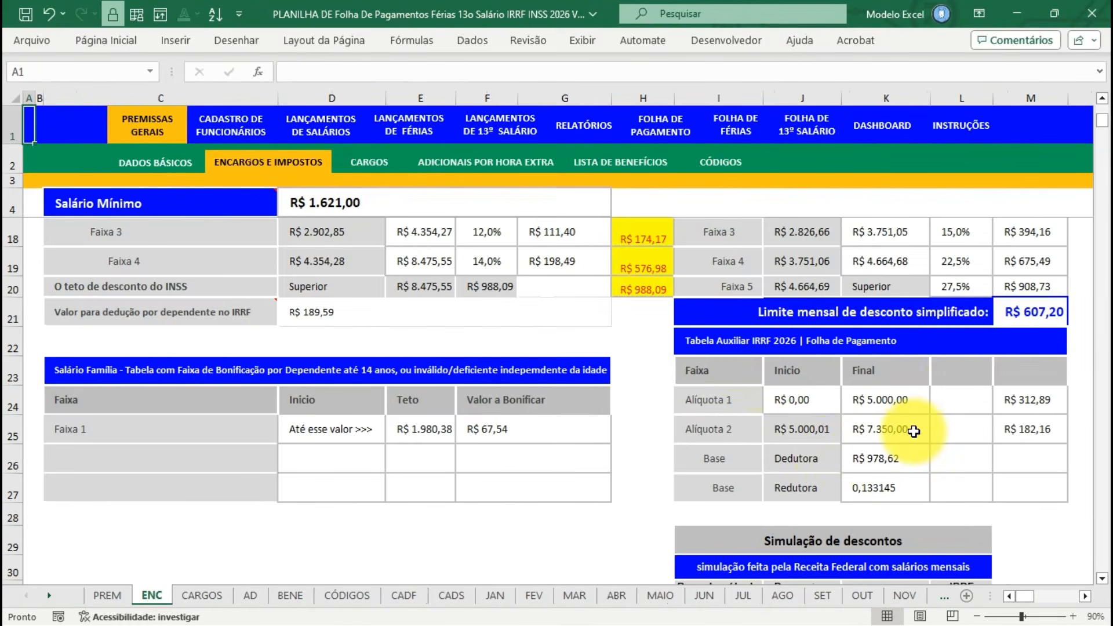
pyautogui.click(903, 404)
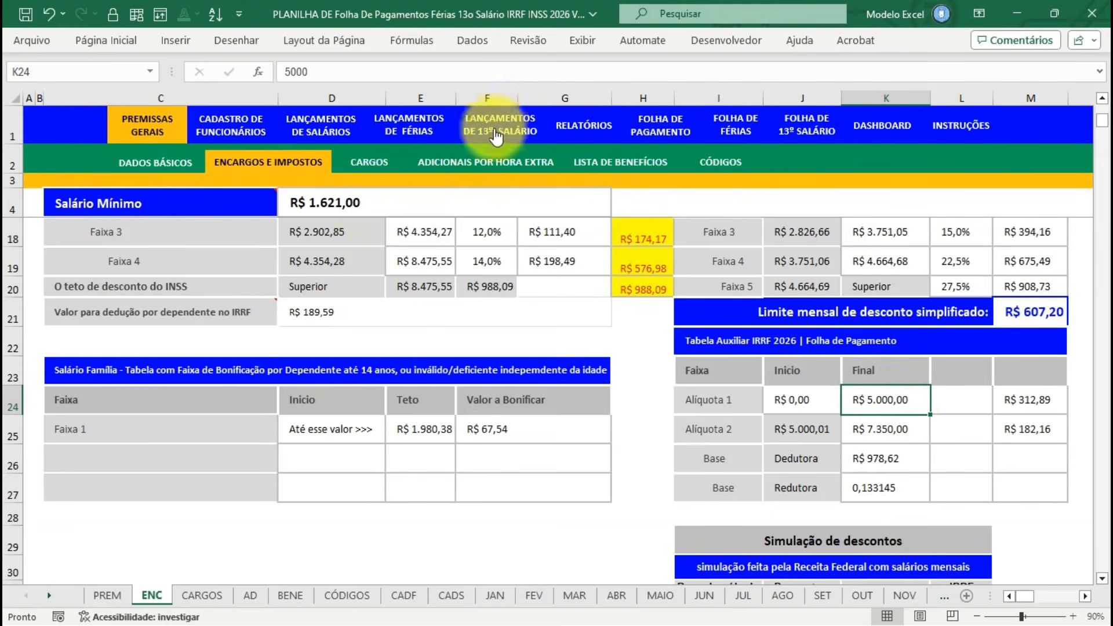
pyautogui.click(658, 125)
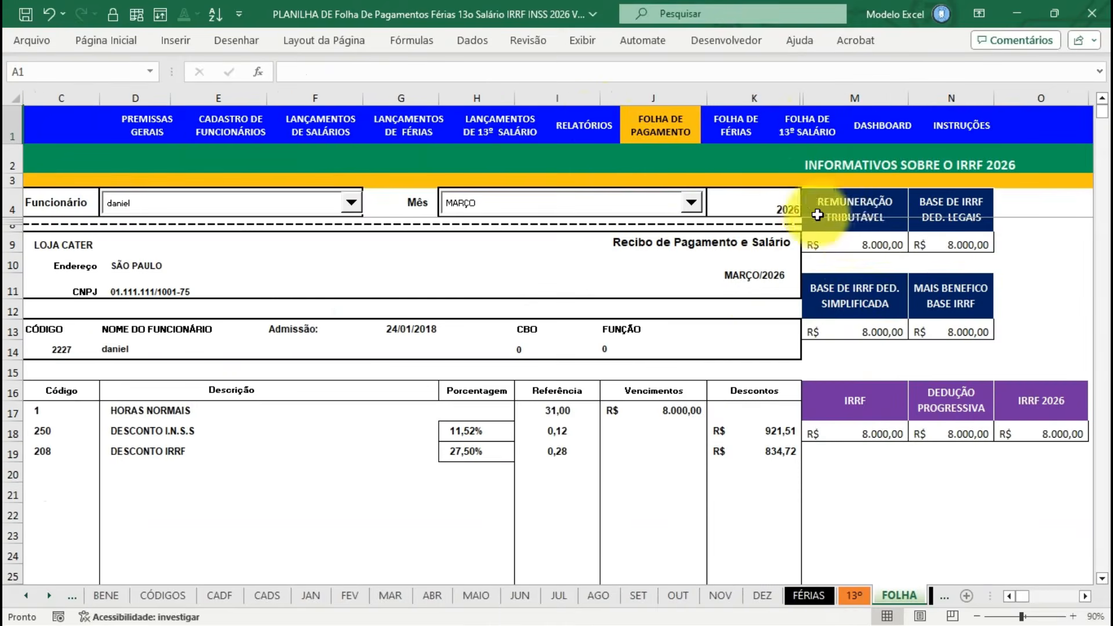
# Review the monthly gross salary columns in Cadastro de Funcionários, selecting the second registered employee's January salary.
pyautogui.click(217, 135)
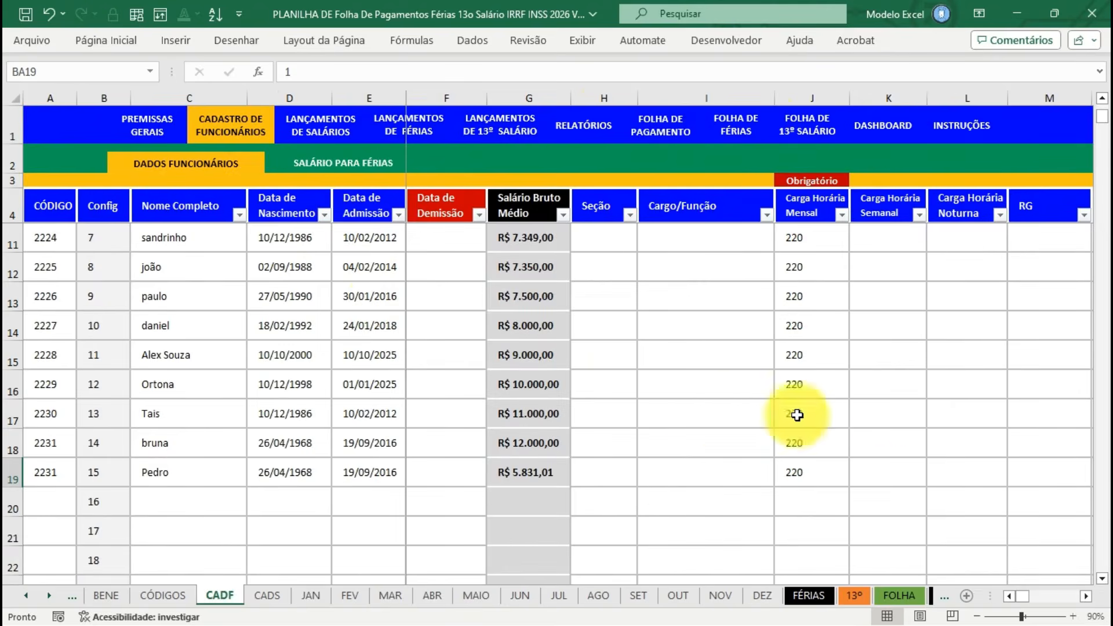
pyautogui.moveTo(1085, 596); pyautogui.dragTo(1085, 597)
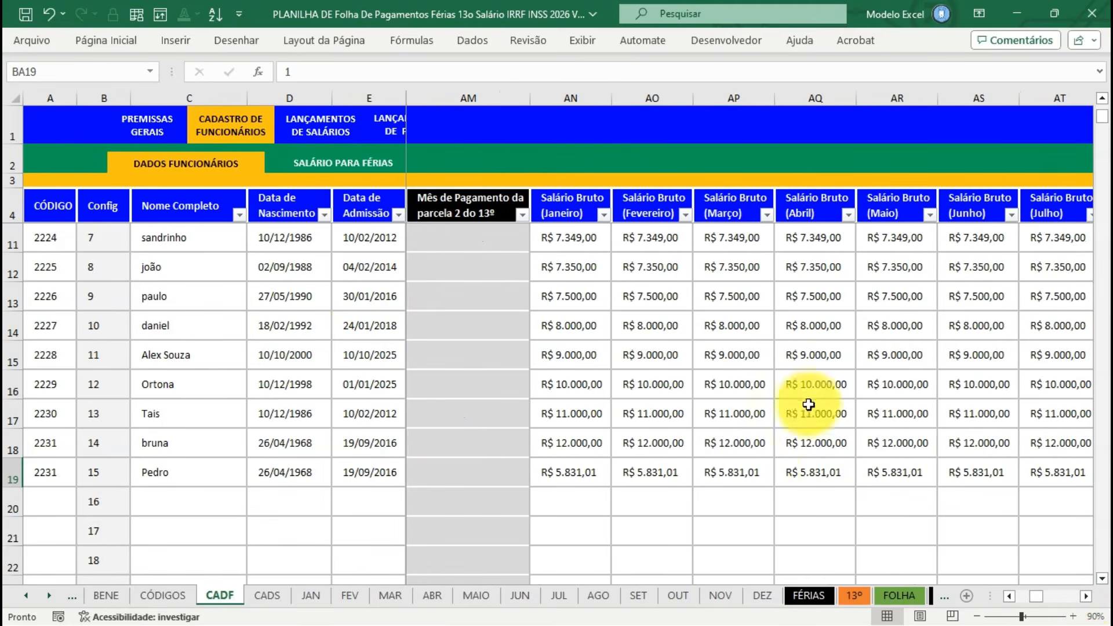
pyautogui.click(1101, 98)
pyautogui.moveTo(1103, 100); pyautogui.dragTo(1103, 100)
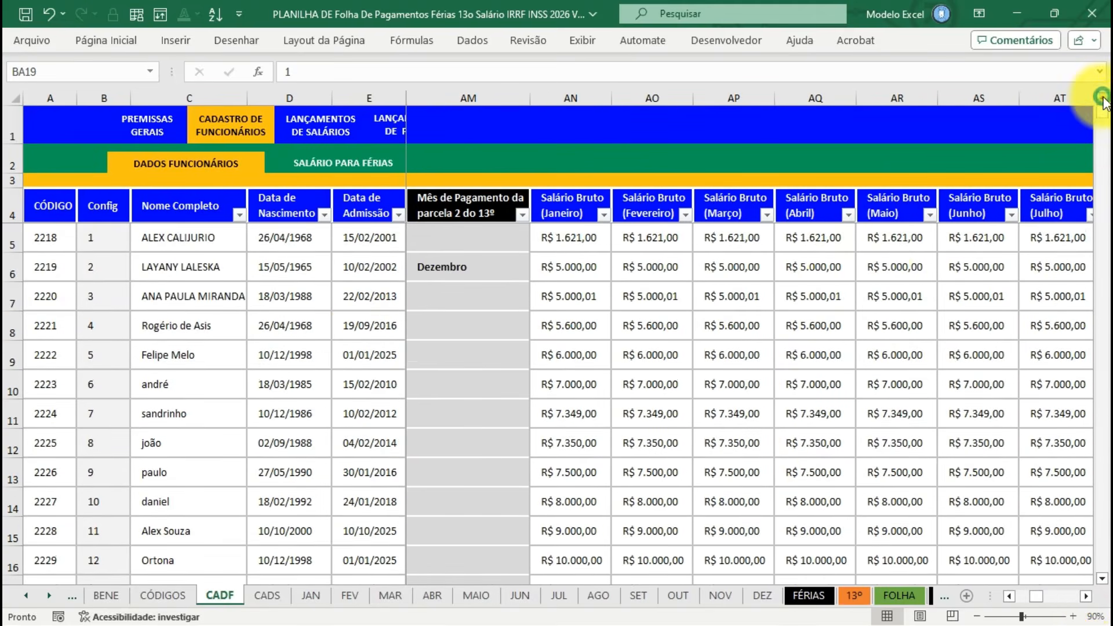
pyautogui.click(559, 271)
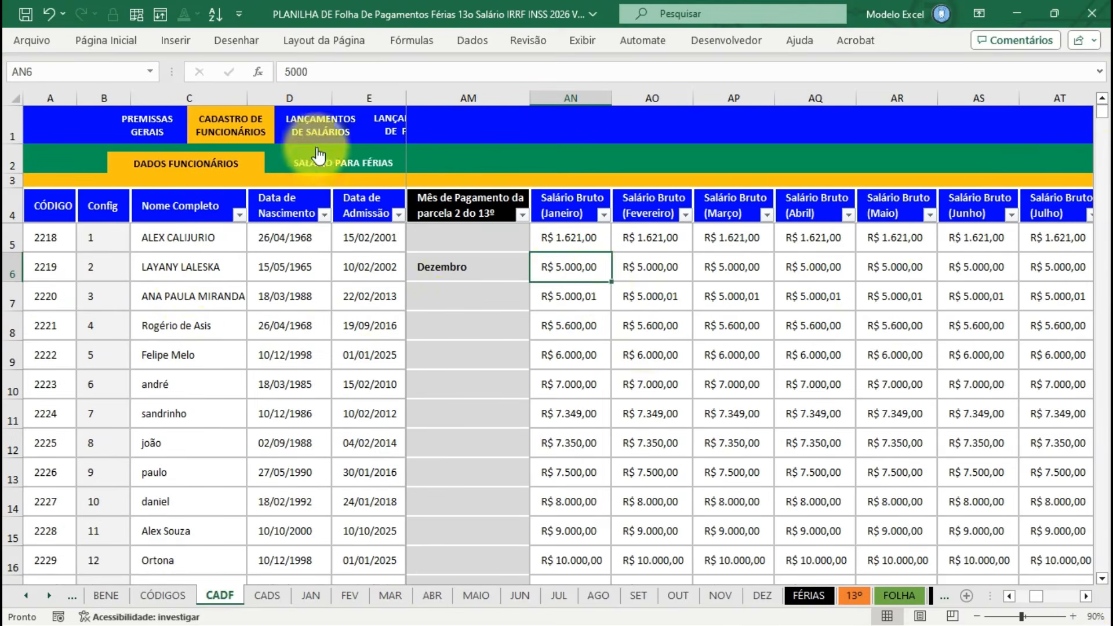
# Display the second registered employee's payslip for JANEIRO in Folha de Pagamento.
pyautogui.click(320, 124)
pyautogui.click(661, 124)
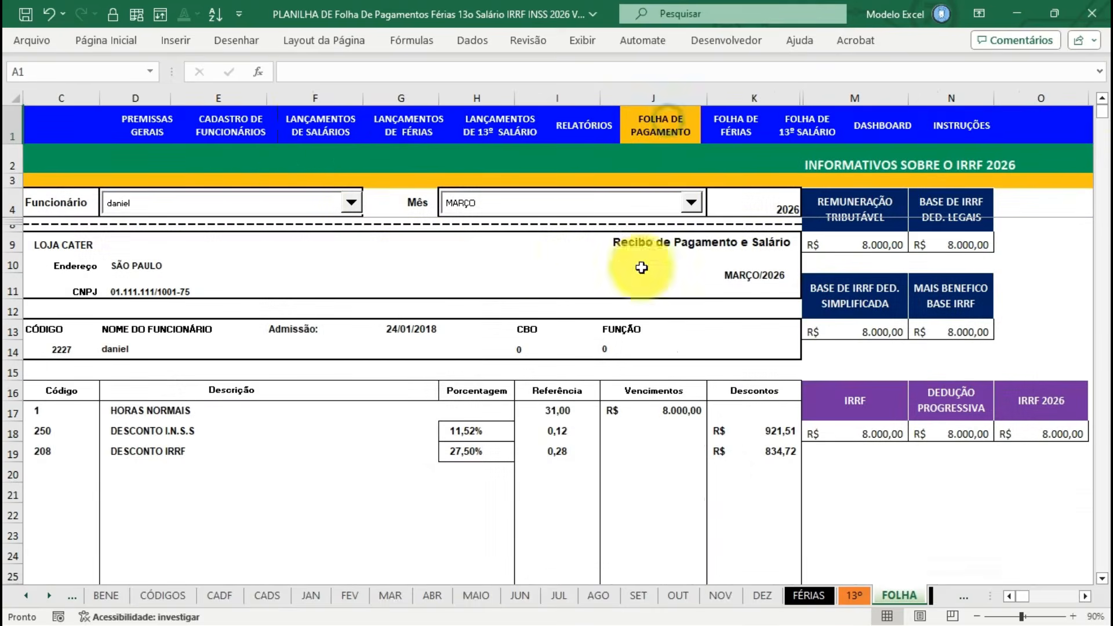
pyautogui.click(290, 199)
pyautogui.scroll(3, 352, 283)
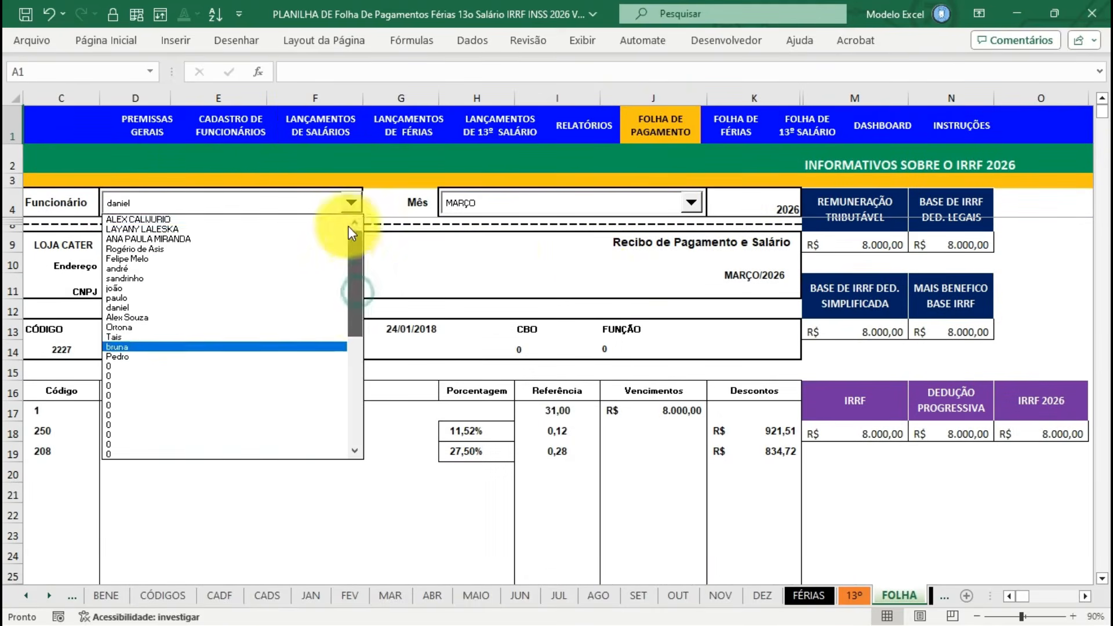
pyautogui.click(220, 229)
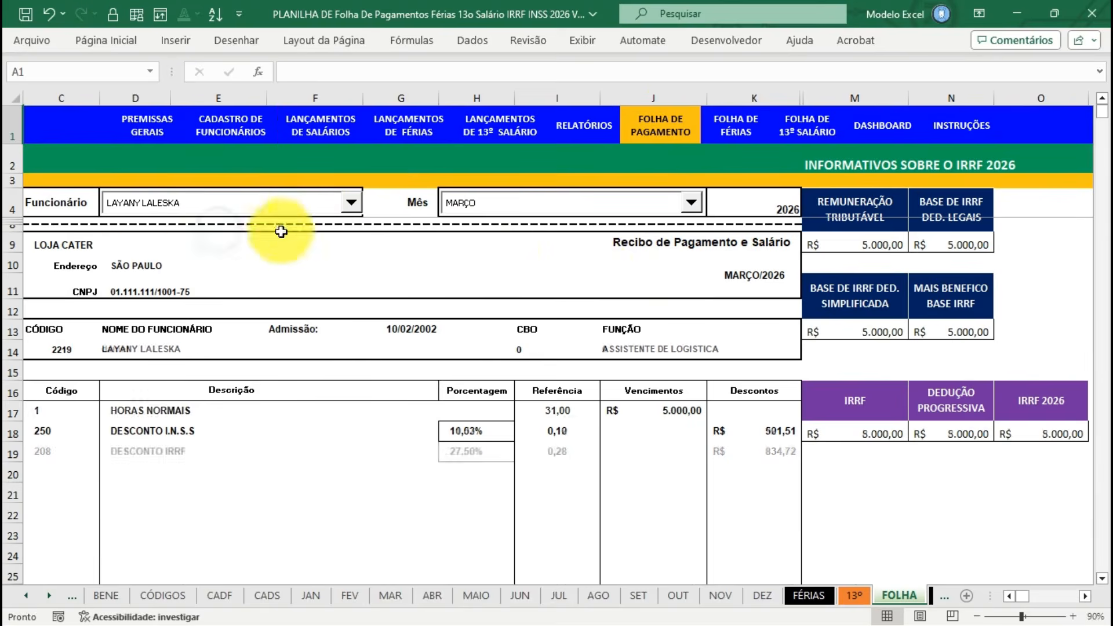
pyautogui.click(689, 202)
pyautogui.click(589, 219)
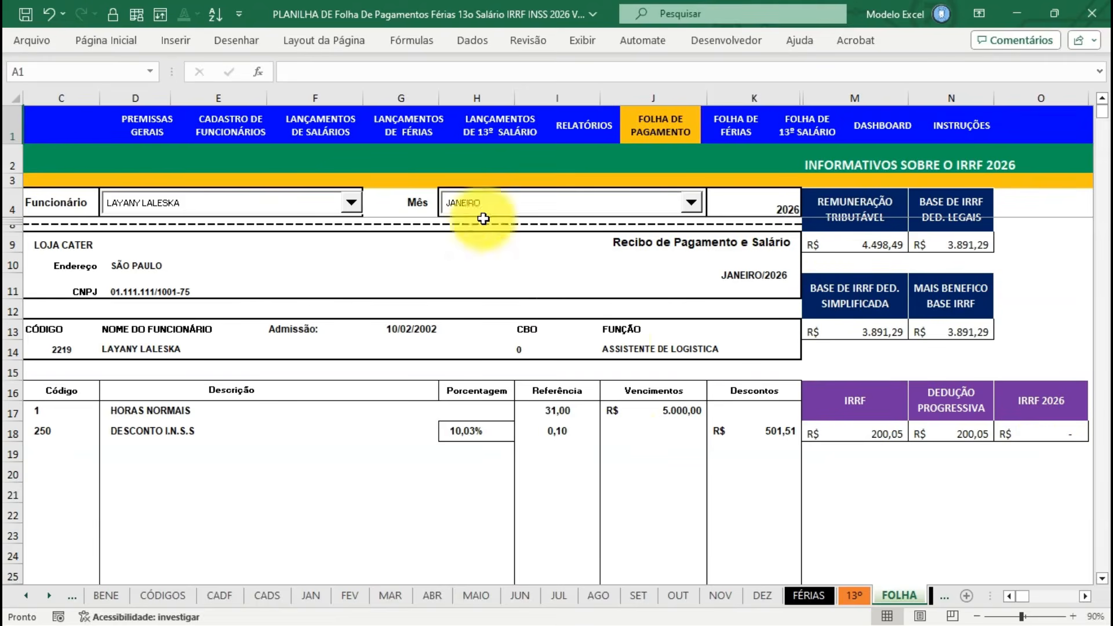
# Set the second registered employee's Periculosidade percentage to 30% in Dados Funcionários.
pyautogui.click(244, 149)
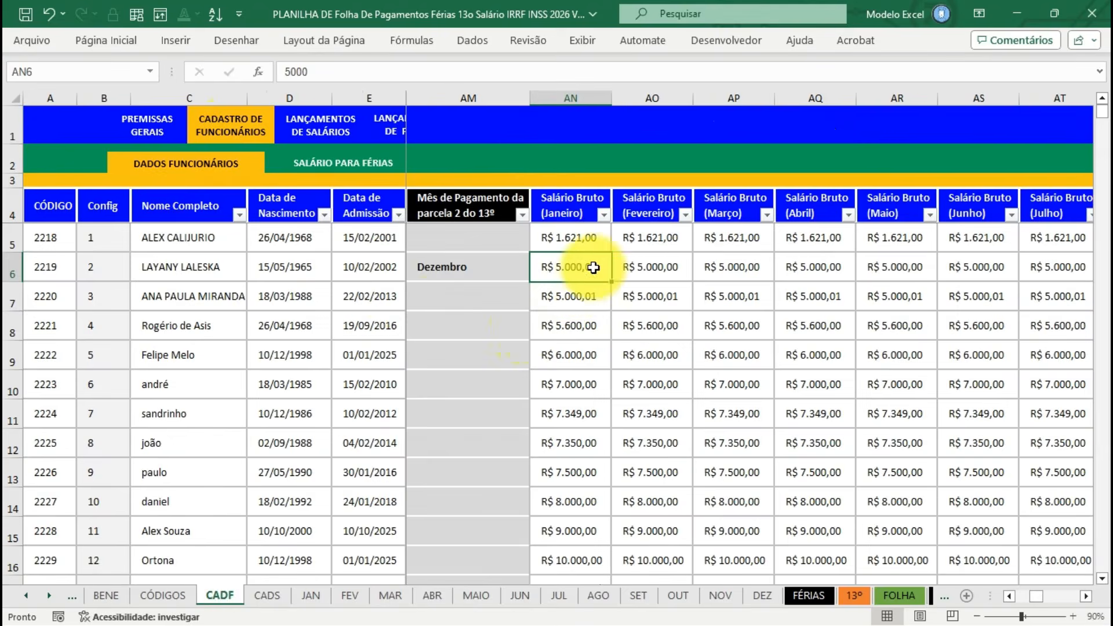
pyautogui.click(1085, 596)
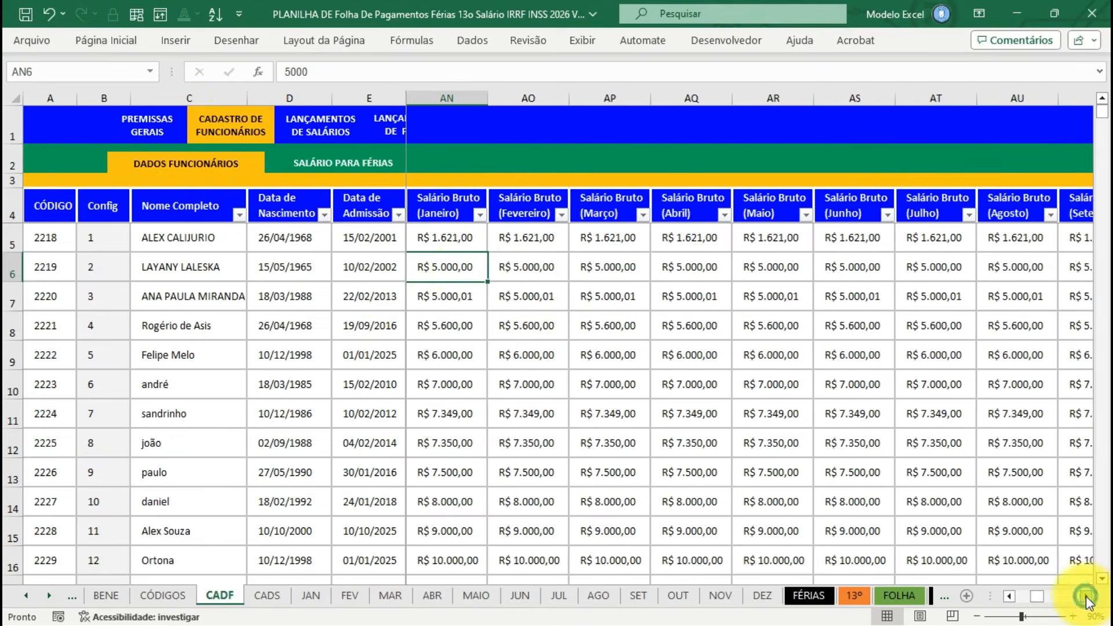
pyautogui.click(1086, 596)
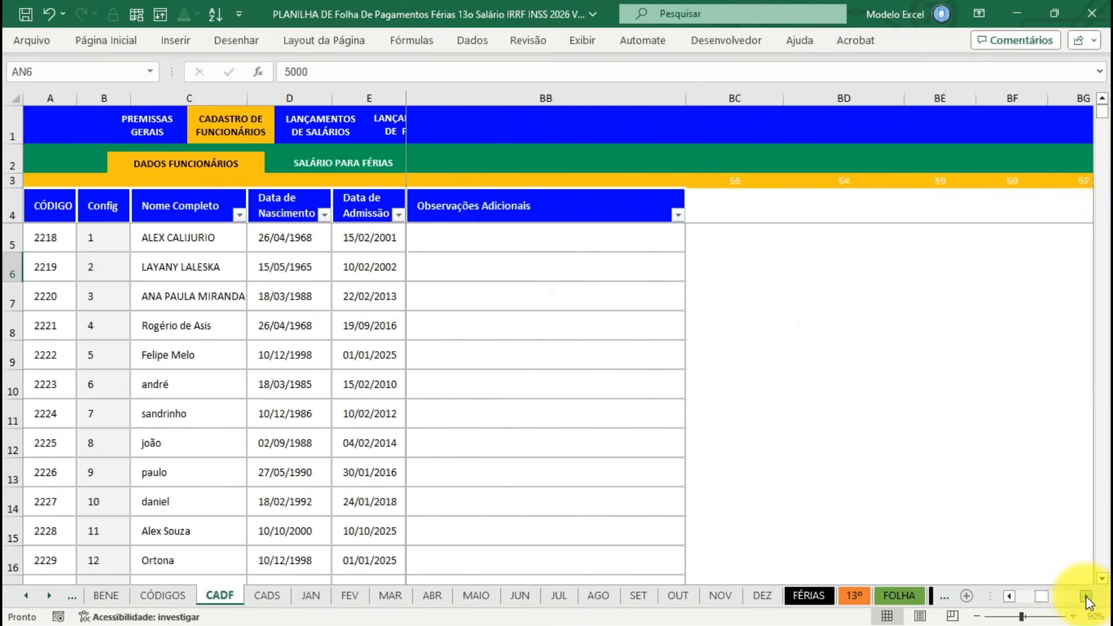
pyautogui.click(1009, 596)
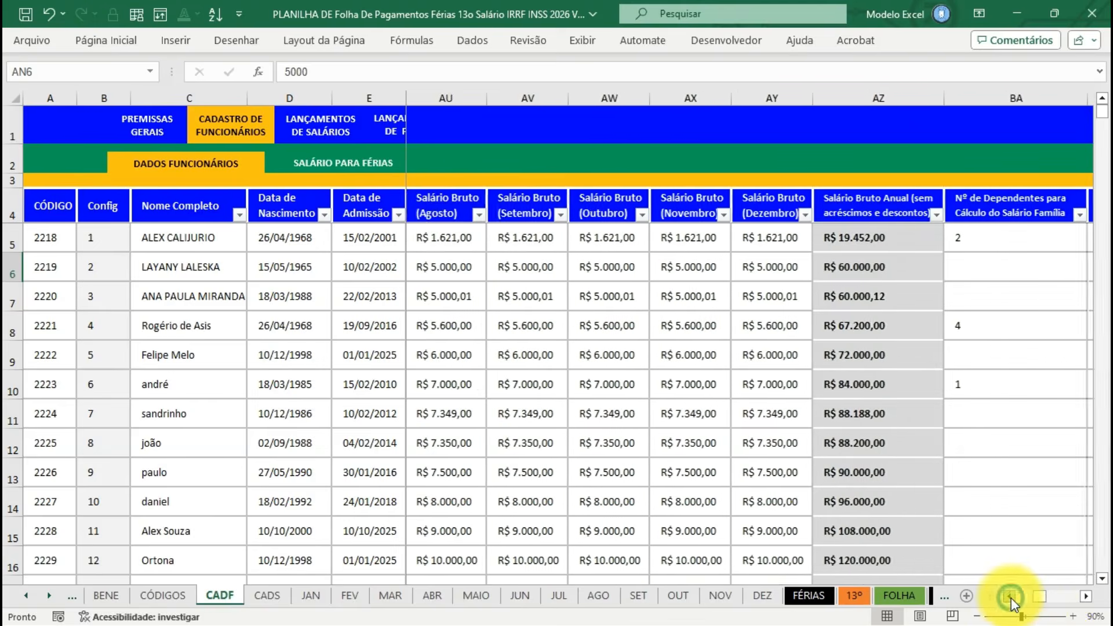
pyautogui.click(1009, 596)
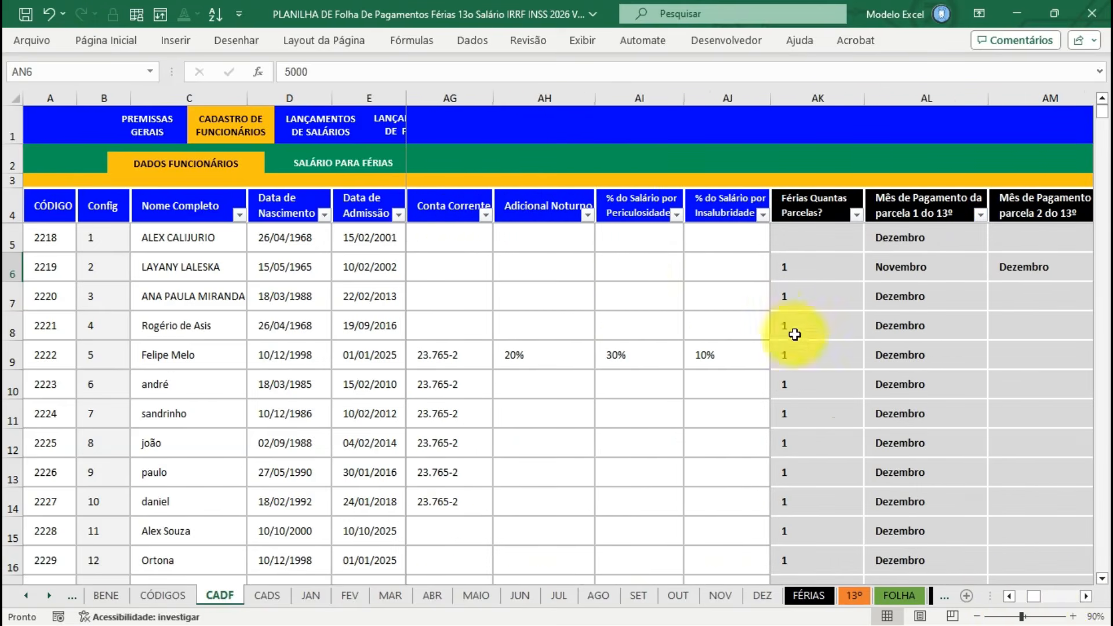
pyautogui.click(637, 266)
pyautogui.write('30')
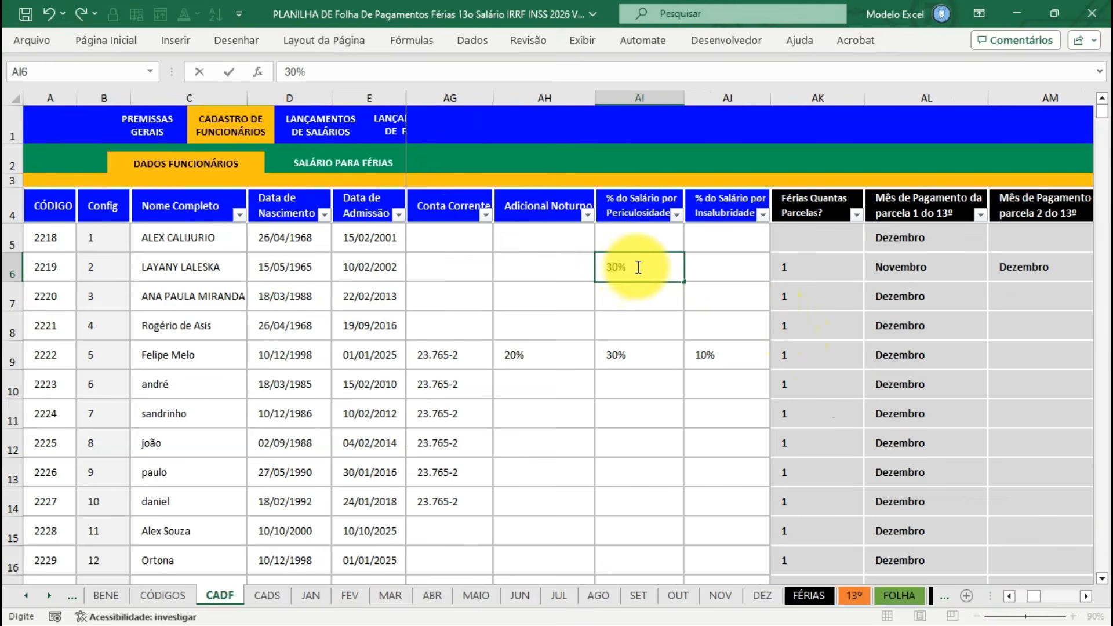
pyautogui.press('Return')
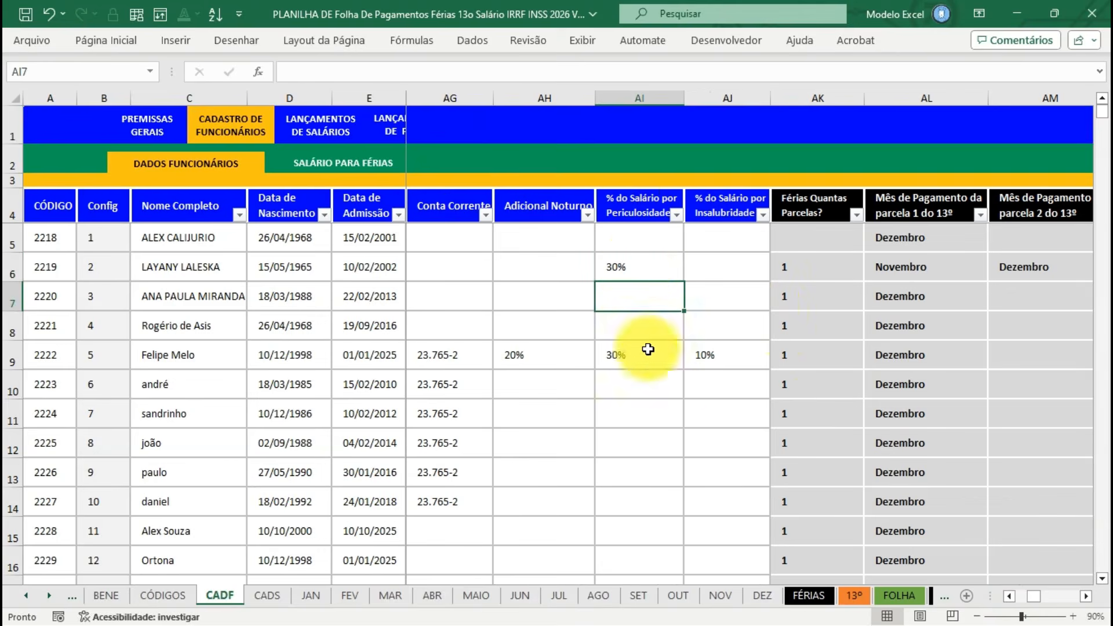
# Review the second employee's January payslip with the hazard pay, and return to that employee's row in Dados Funcionários.
pyautogui.click(907, 597)
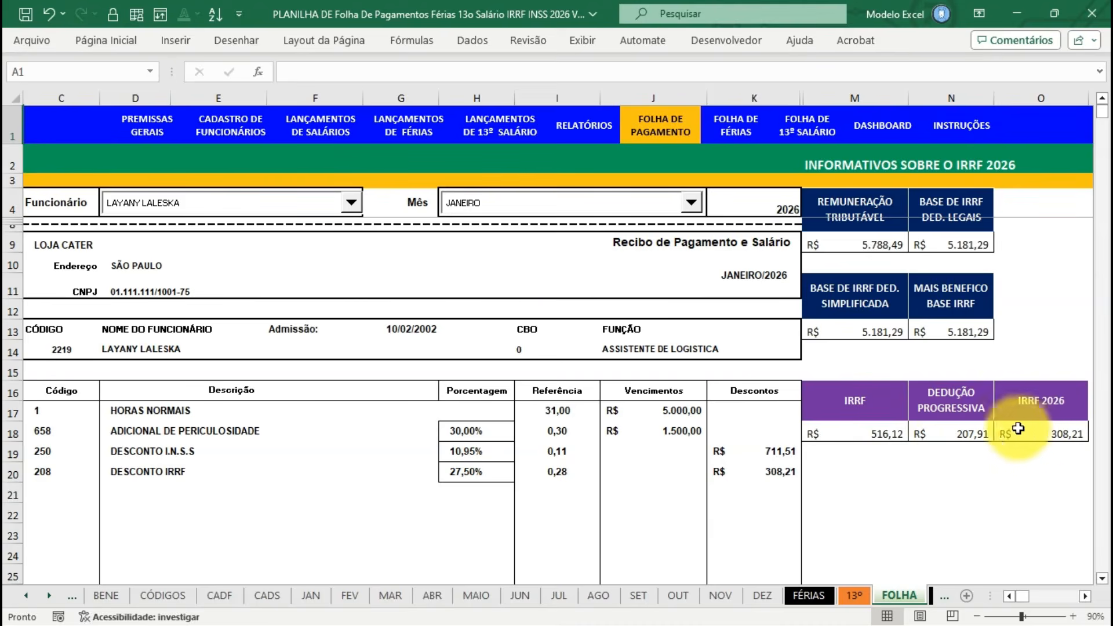
pyautogui.click(235, 135)
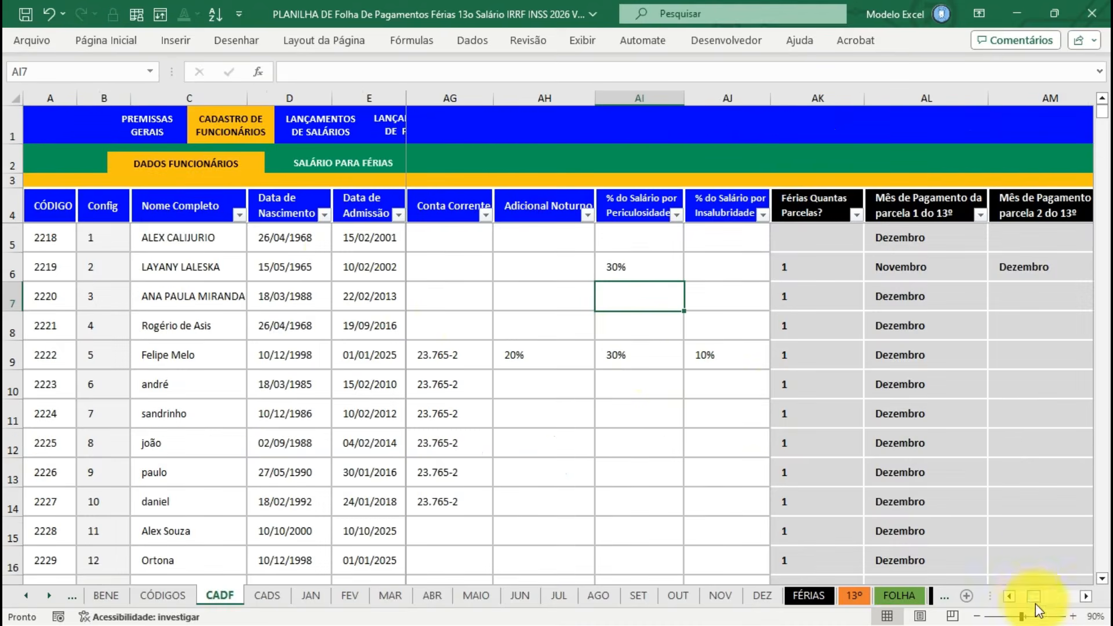
pyautogui.moveTo(1033, 597); pyautogui.dragTo(1014, 598)
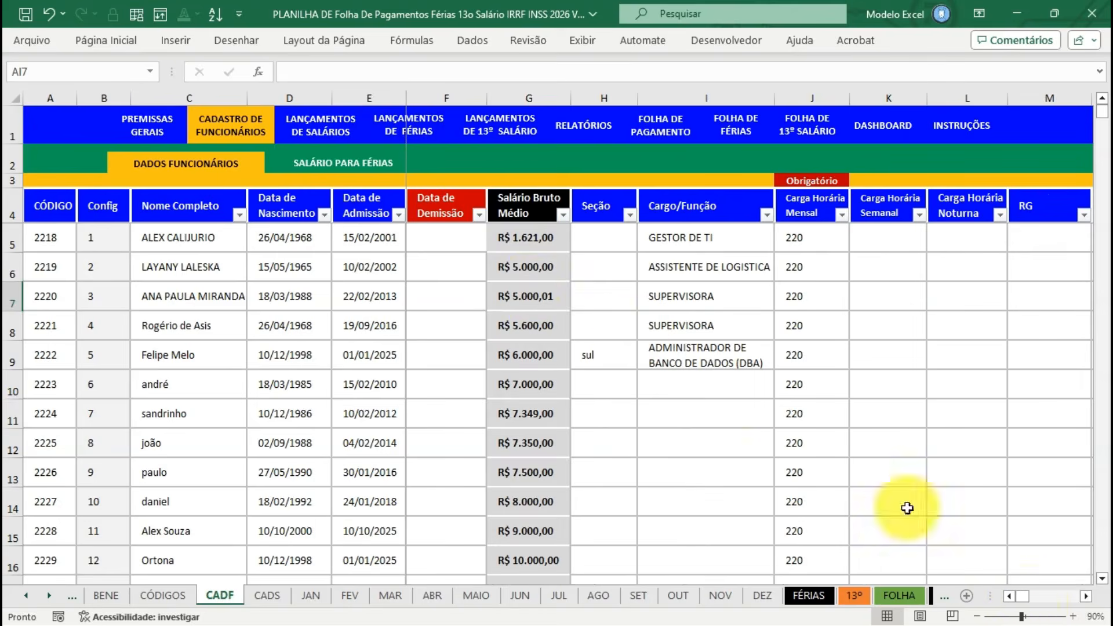
pyautogui.click(462, 272)
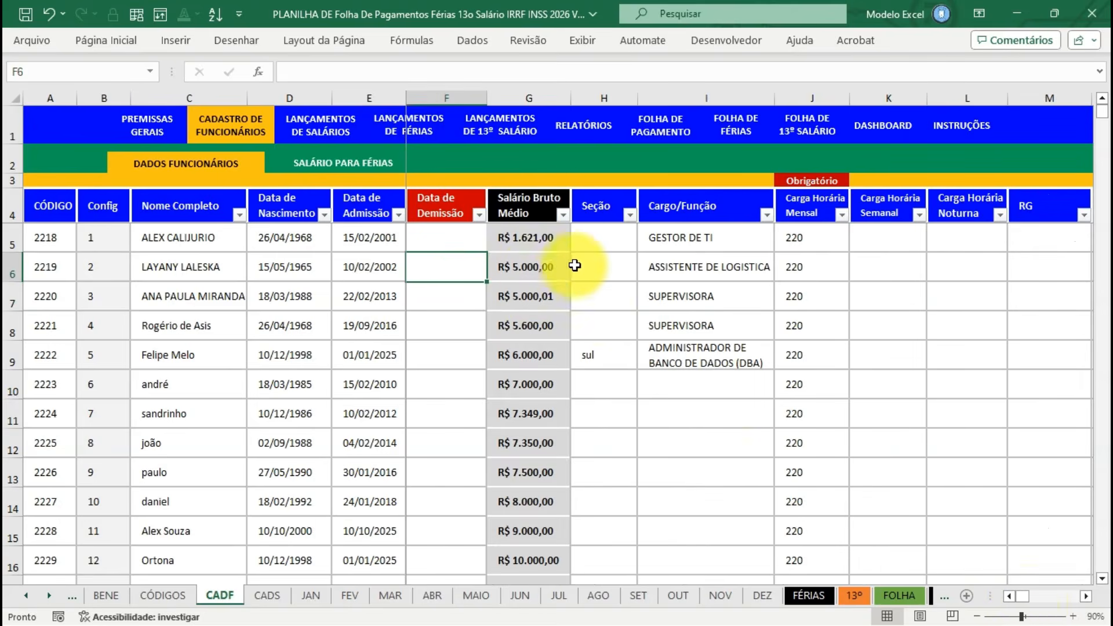
# Compare the Alíquota 1 upper limit in the auxiliary IRRF 2026 table with the second employee's January payslip.
pyautogui.click(145, 125)
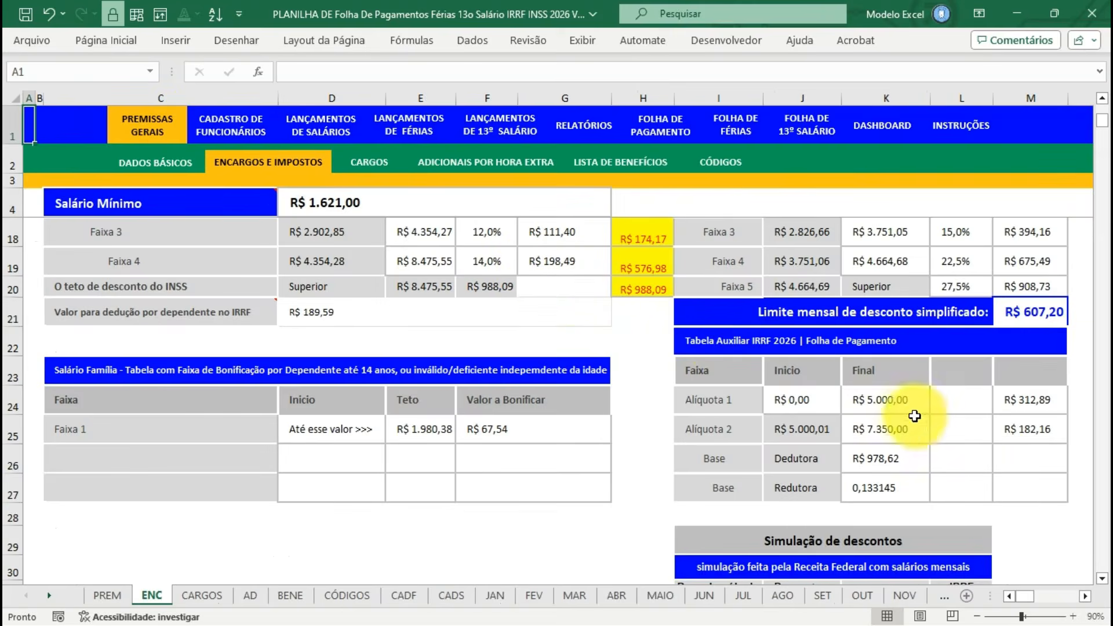
pyautogui.click(901, 405)
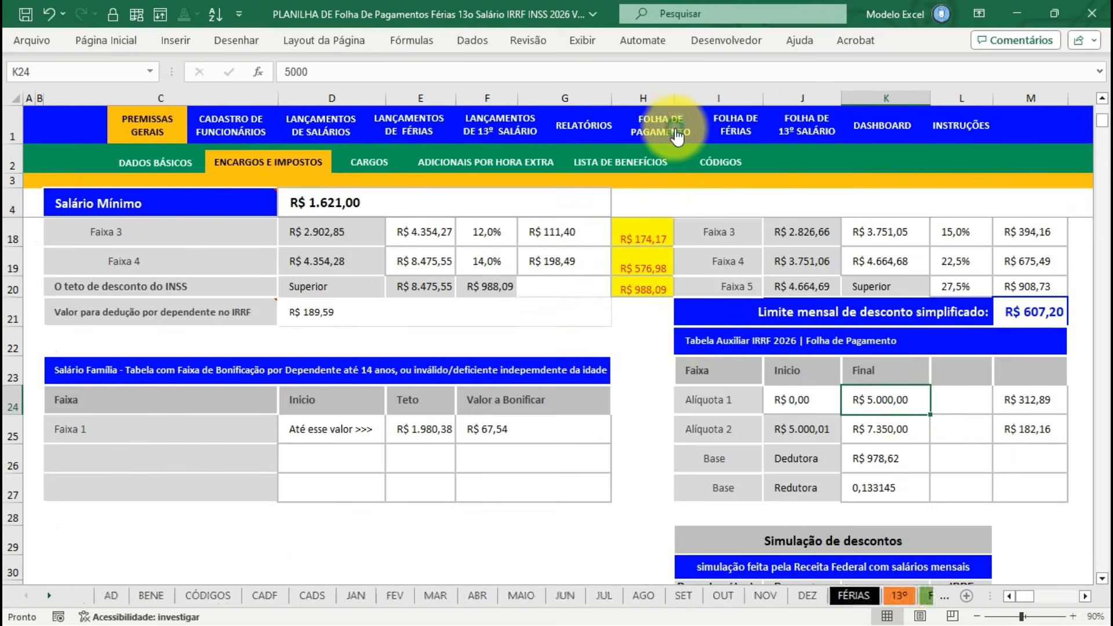
pyautogui.click(660, 125)
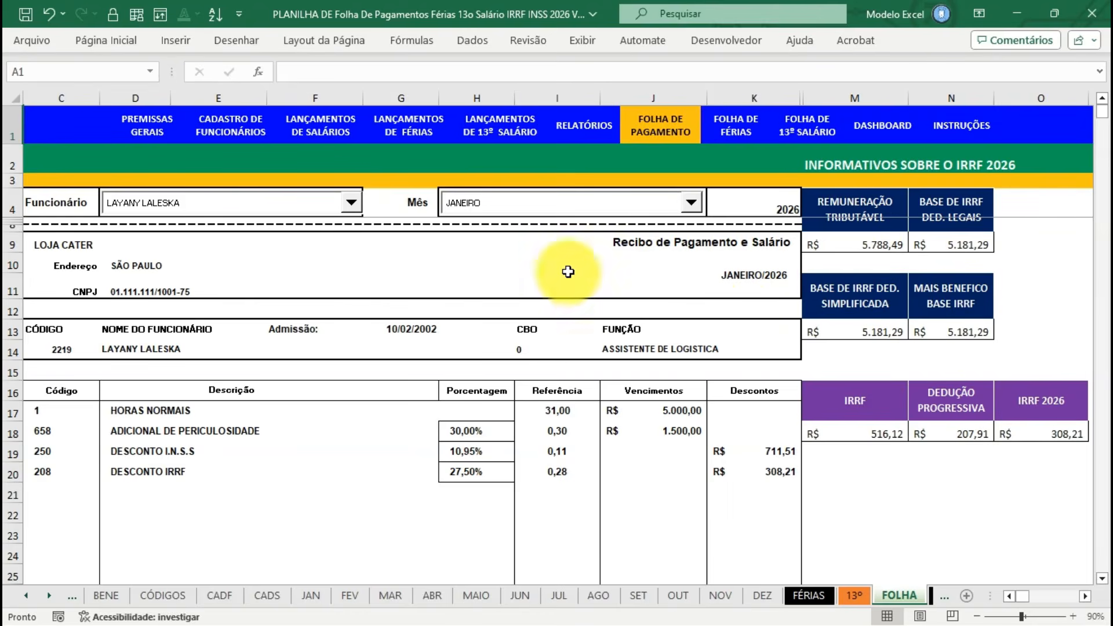
# View the Folha de Férias, the Folha de 13º Salário, and the dashboards by employee and by month.
pyautogui.click(736, 124)
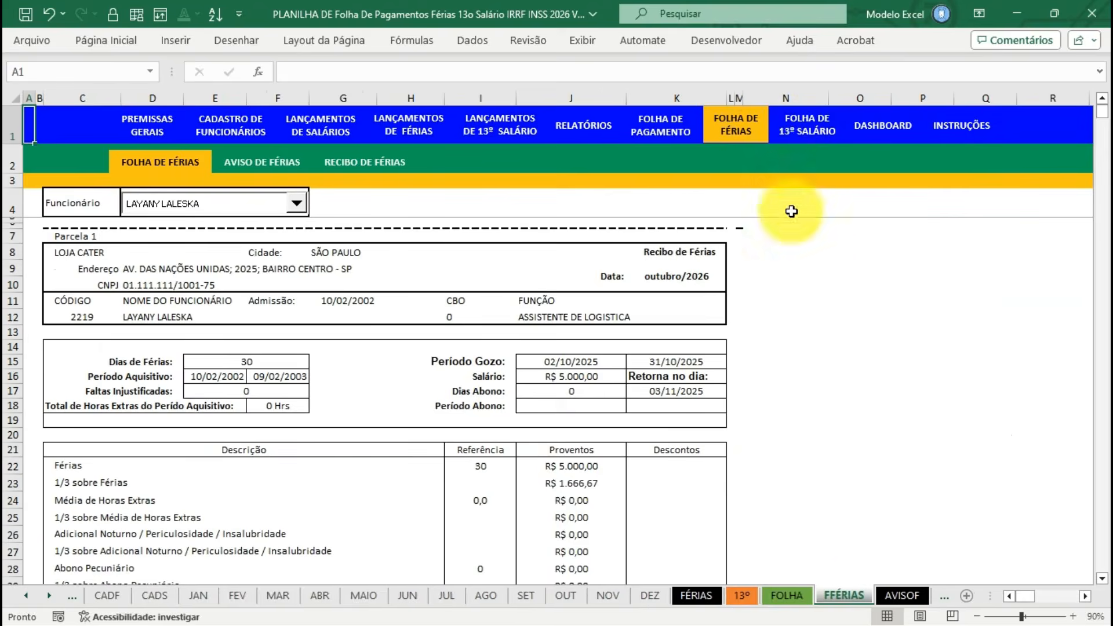
pyautogui.click(807, 127)
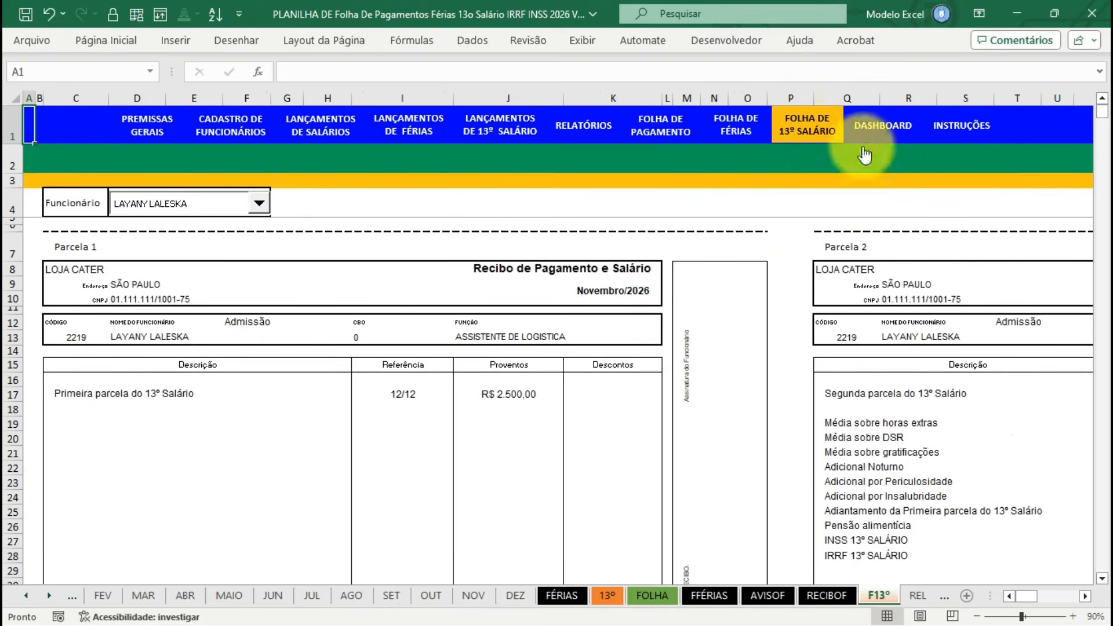
pyautogui.click(869, 134)
pyautogui.click(373, 159)
pyautogui.click(521, 158)
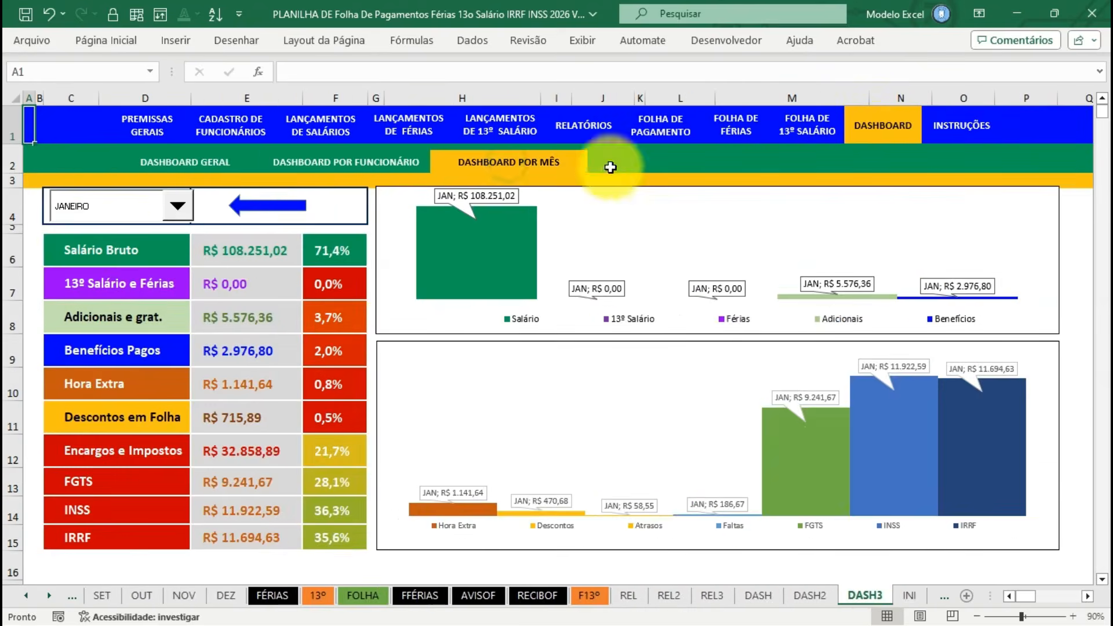
# Open Encargos e Impostos in Premissas Gerais and review the INSS and IRRF bracket tables.
pyautogui.click(131, 123)
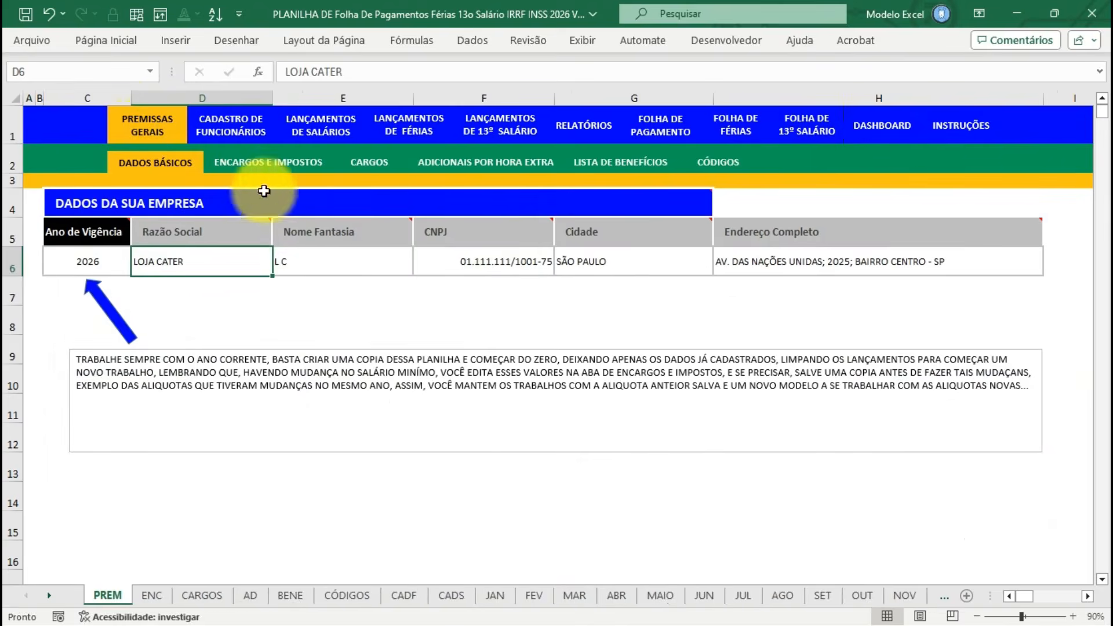
pyautogui.click(290, 162)
pyautogui.scroll(5, 1104, 128)
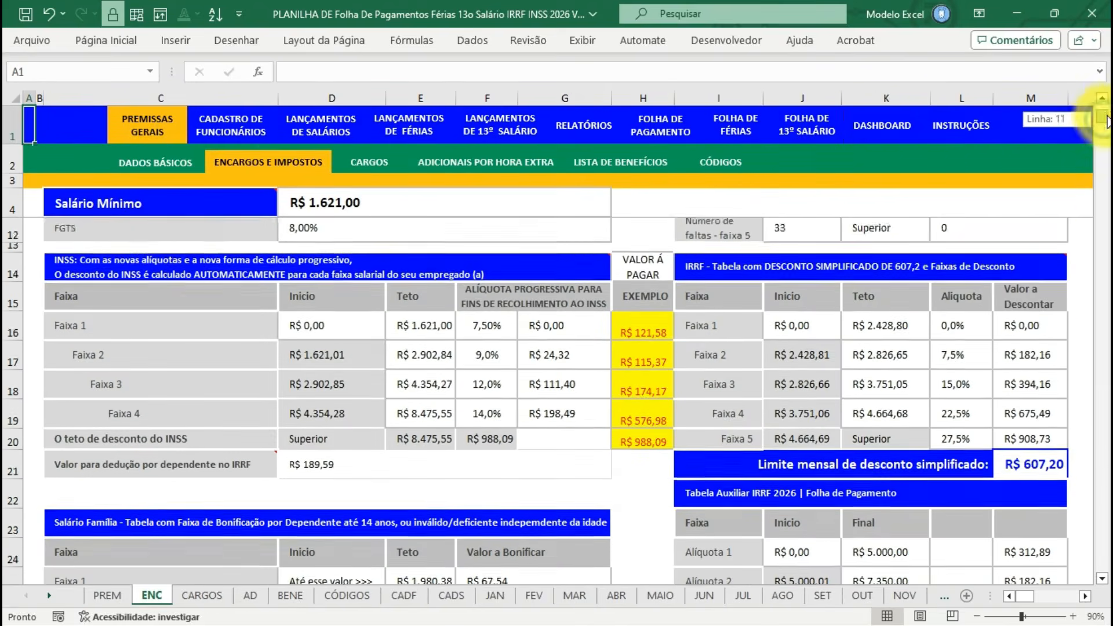